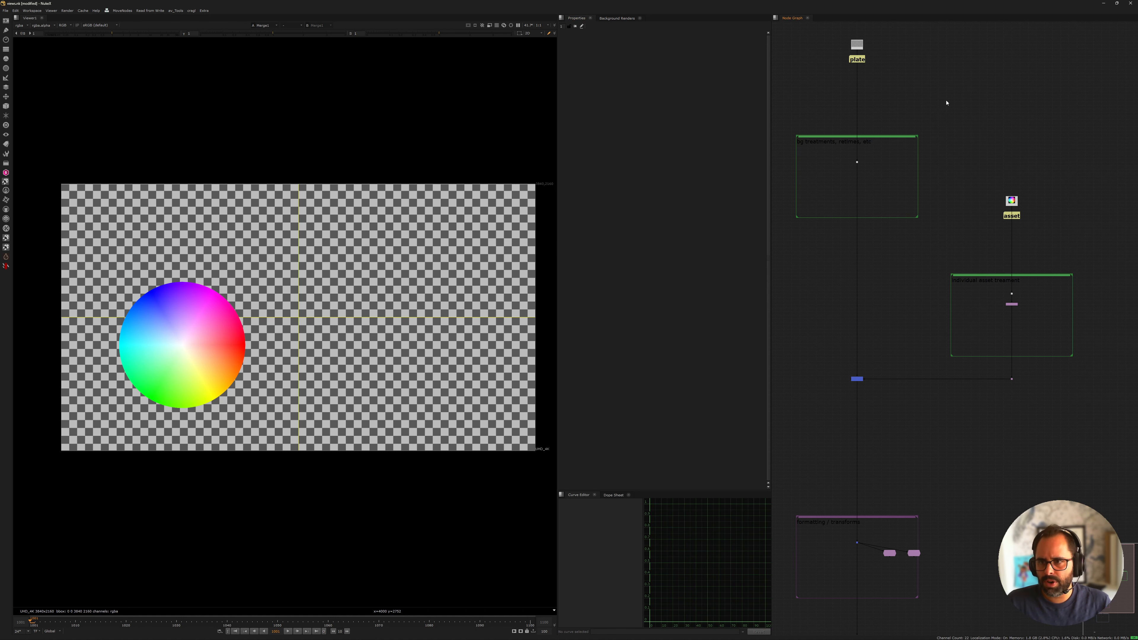
Add two new views to the project's view list in the Project Settings
{"action": "key", "text": "s"}
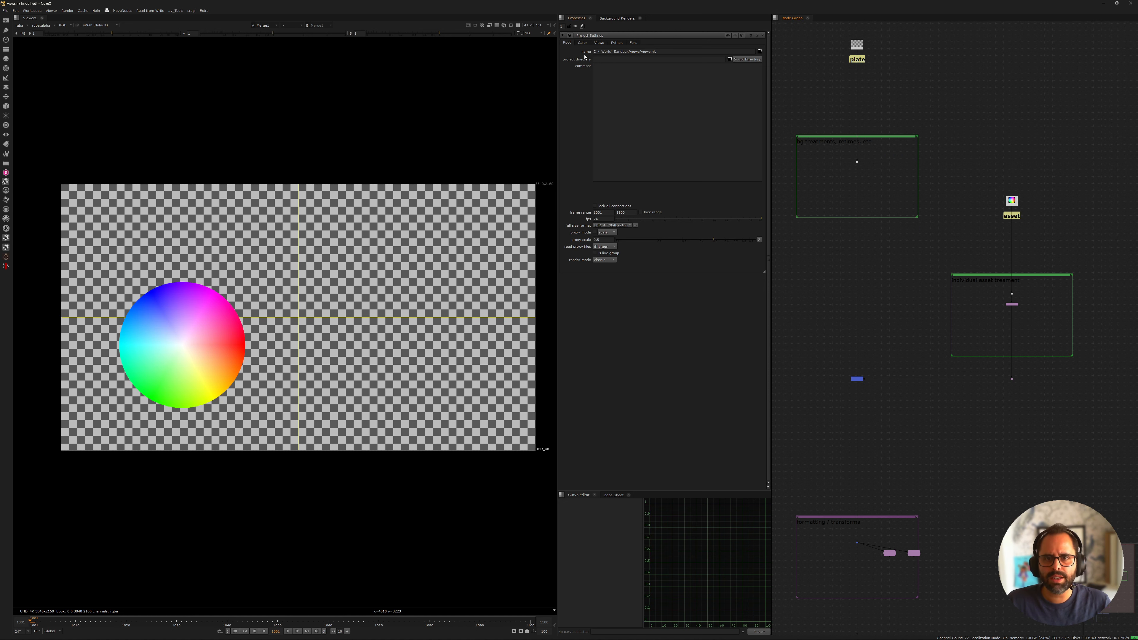
{"action": "left_click", "coordinate": [599, 42]}
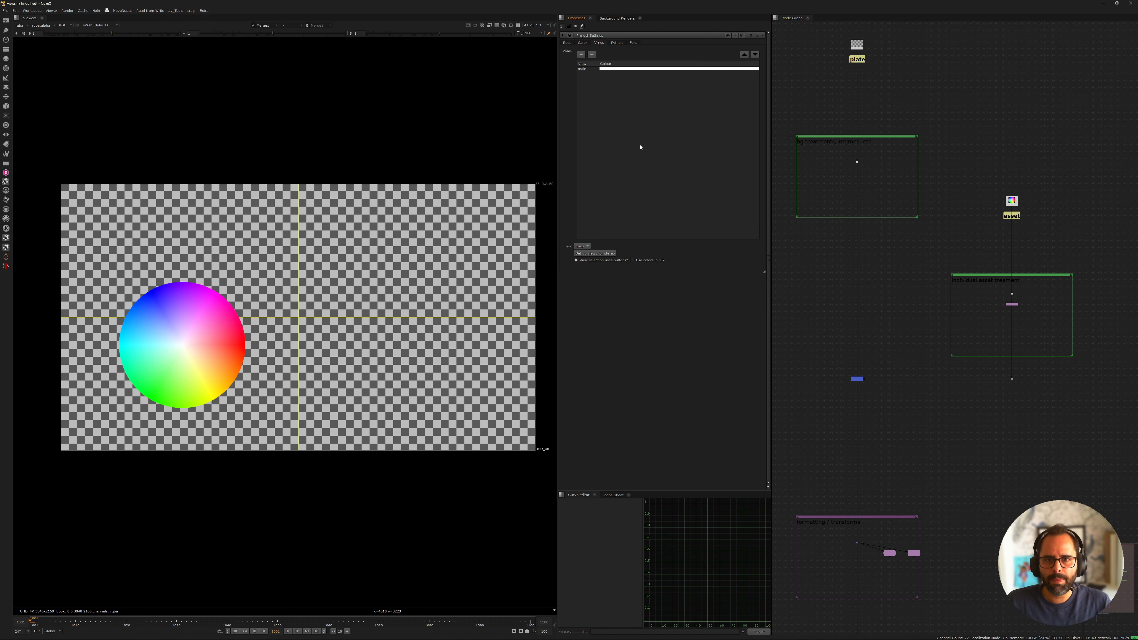
{"action": "left_click", "coordinate": [581, 68]}
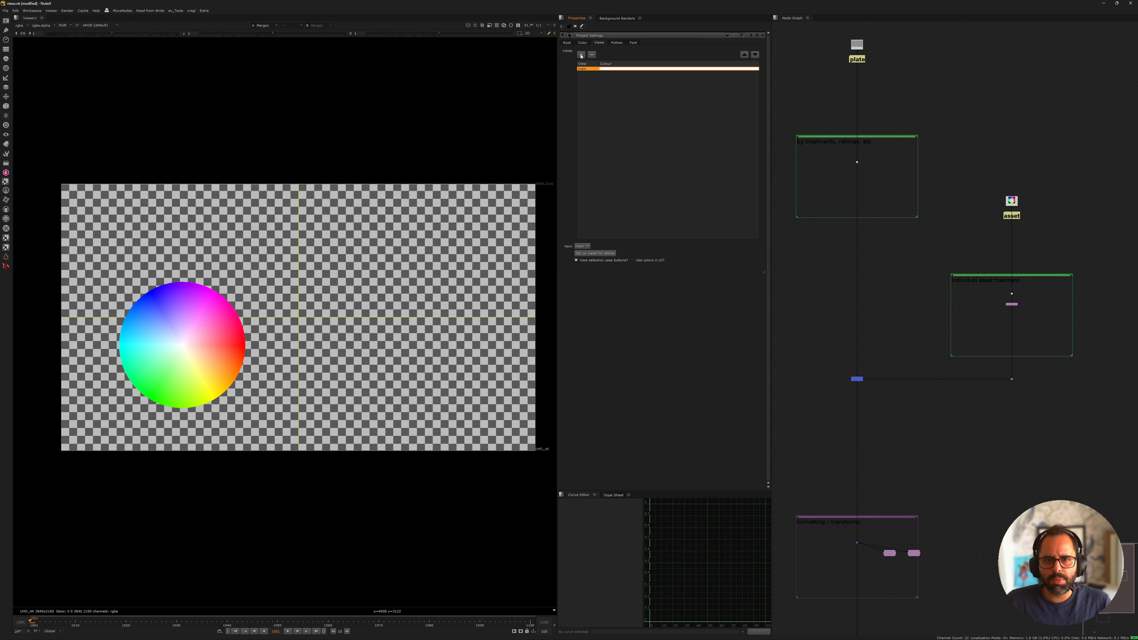
{"action": "left_click", "coordinate": [581, 54]}
{"action": "left_click", "coordinate": [581, 55]}
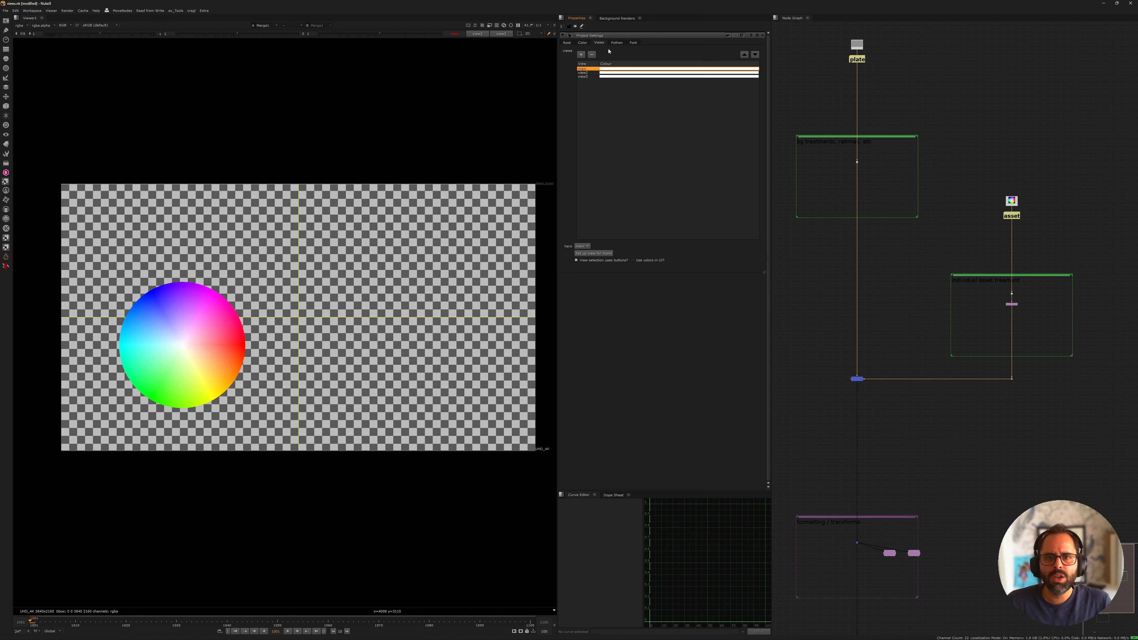
Rename the two new views social_1x1 and social_9x16
{"action": "left_click", "coordinate": [586, 73]}
{"action": "double_click", "coordinate": [589, 72]}
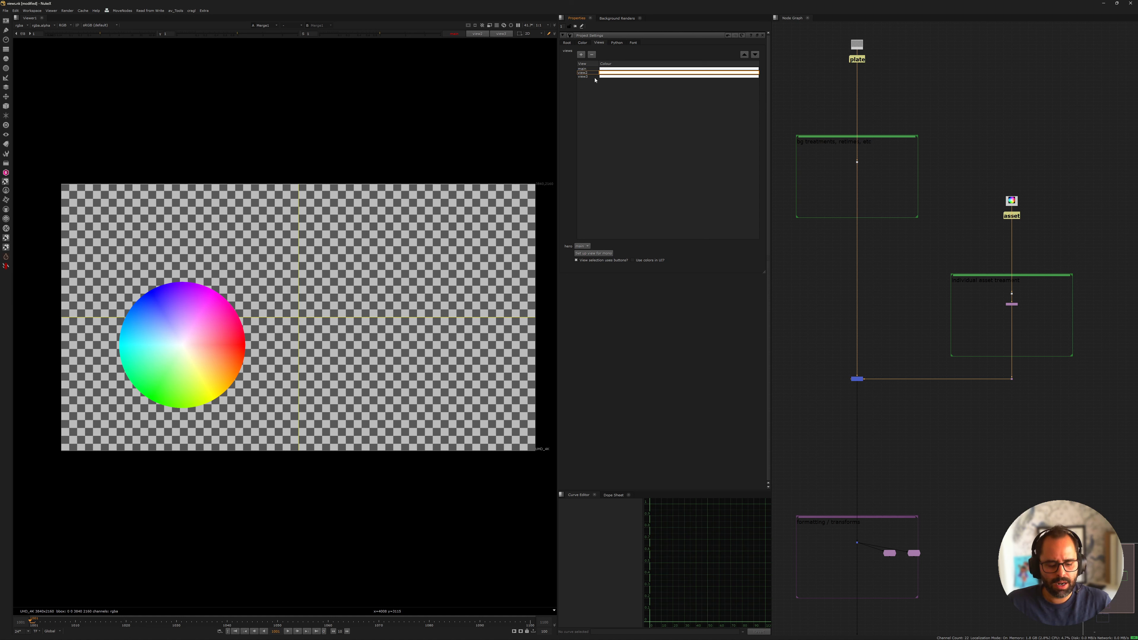
{"action": "key", "text": "ctrl+a"}
{"action": "type", "text": "sco"}
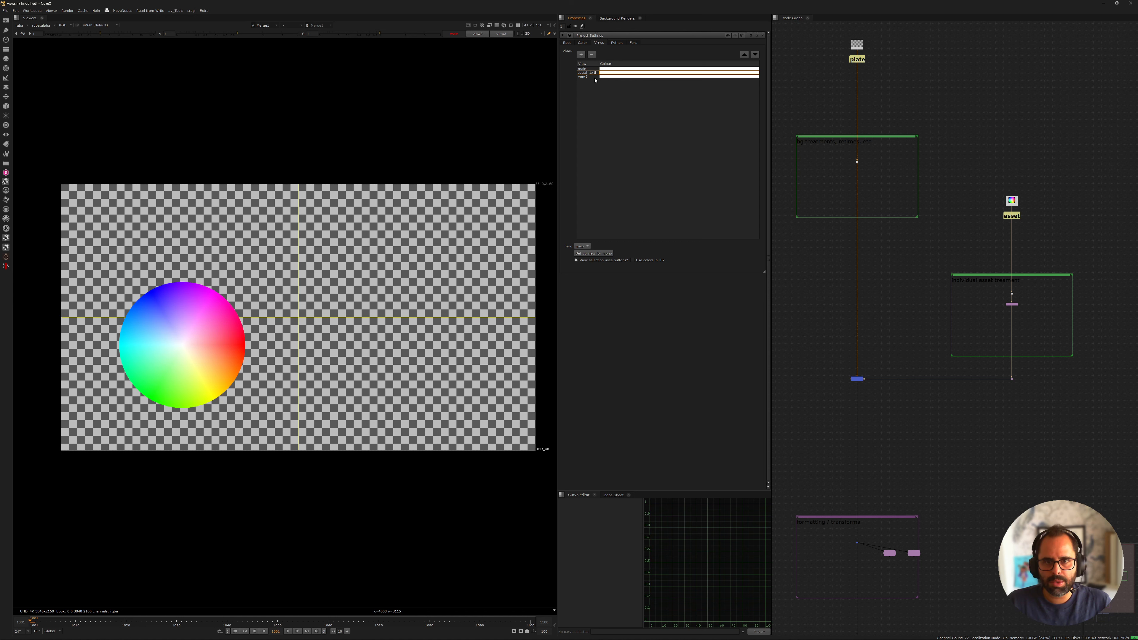
{"action": "key", "text": "Return"}
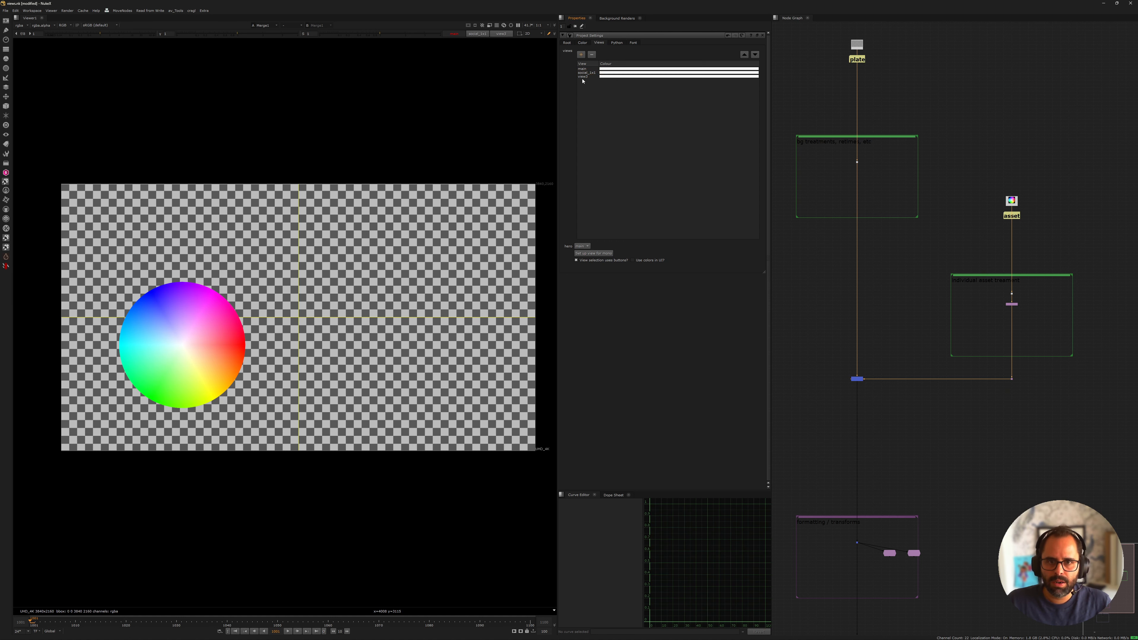
{"action": "double_click", "coordinate": [582, 77]}
{"action": "type", "text": "social_9x16"}
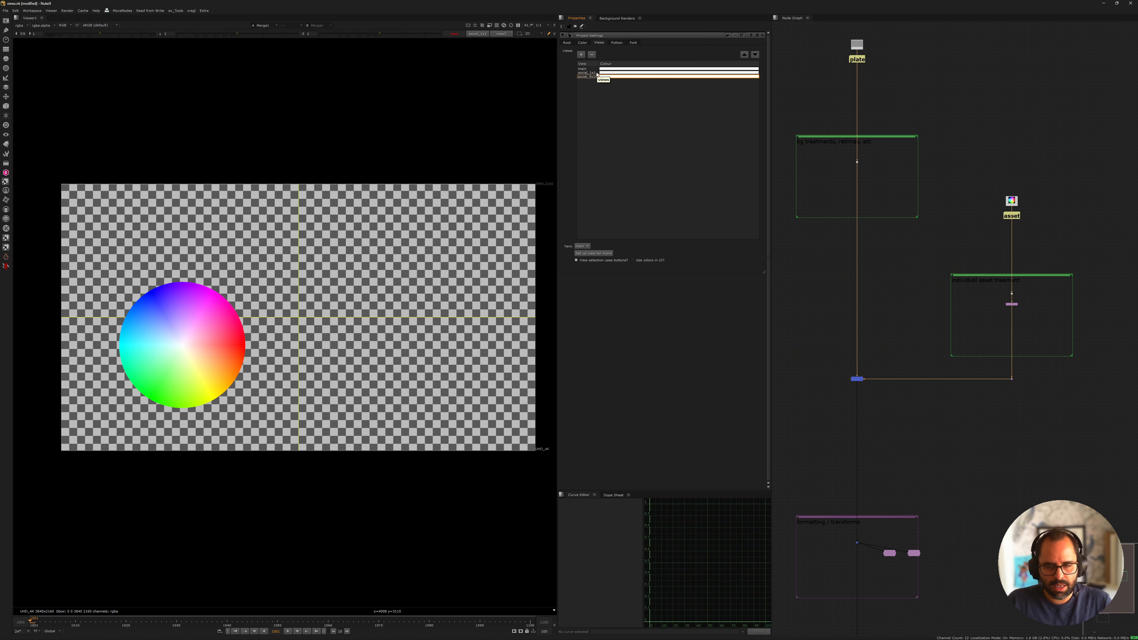
{"action": "key", "text": "Return"}
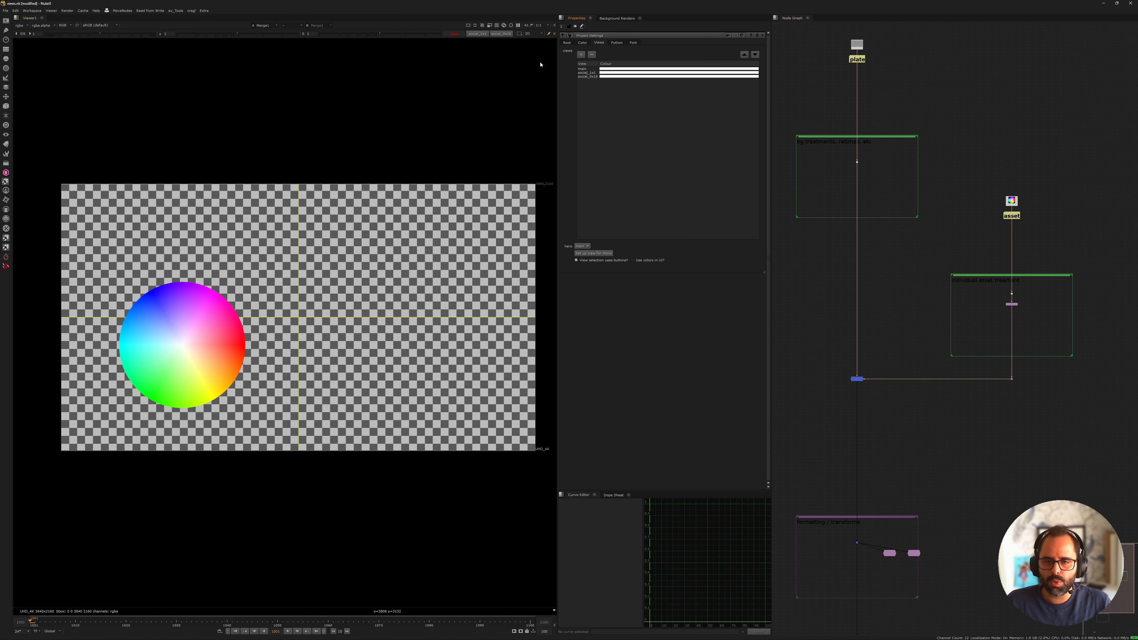
Set the colour of the main view to pure red
{"action": "double_click", "coordinate": [603, 69]}
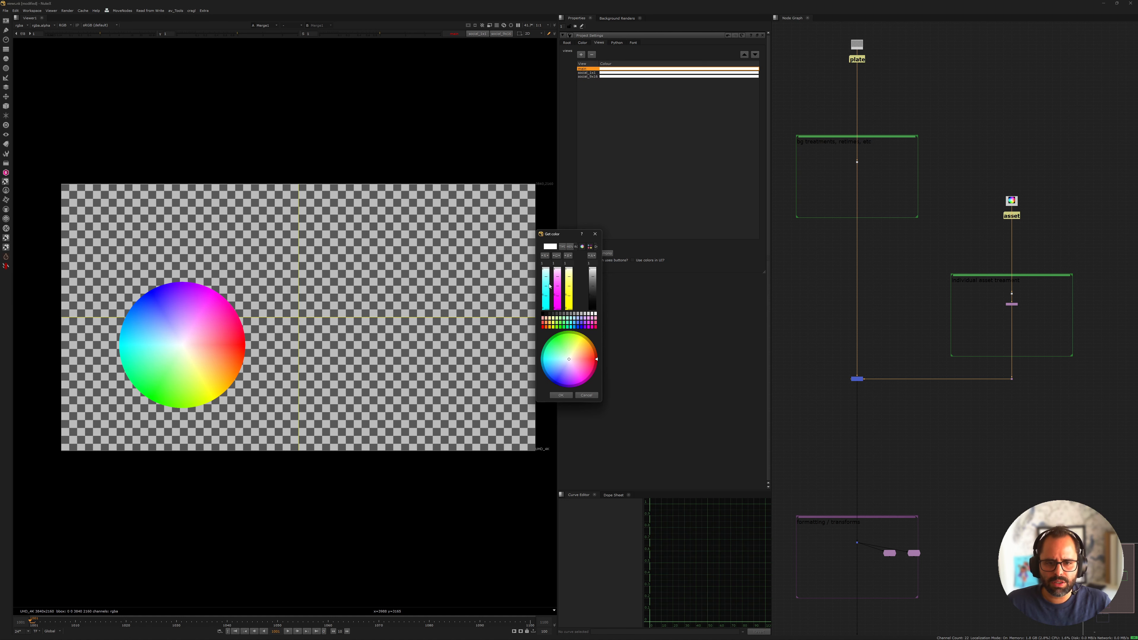
{"action": "left_click", "coordinate": [588, 323]}
{"action": "left_click", "coordinate": [588, 327]}
{"action": "left_click", "coordinate": [543, 327]}
{"action": "left_click", "coordinate": [562, 398]}
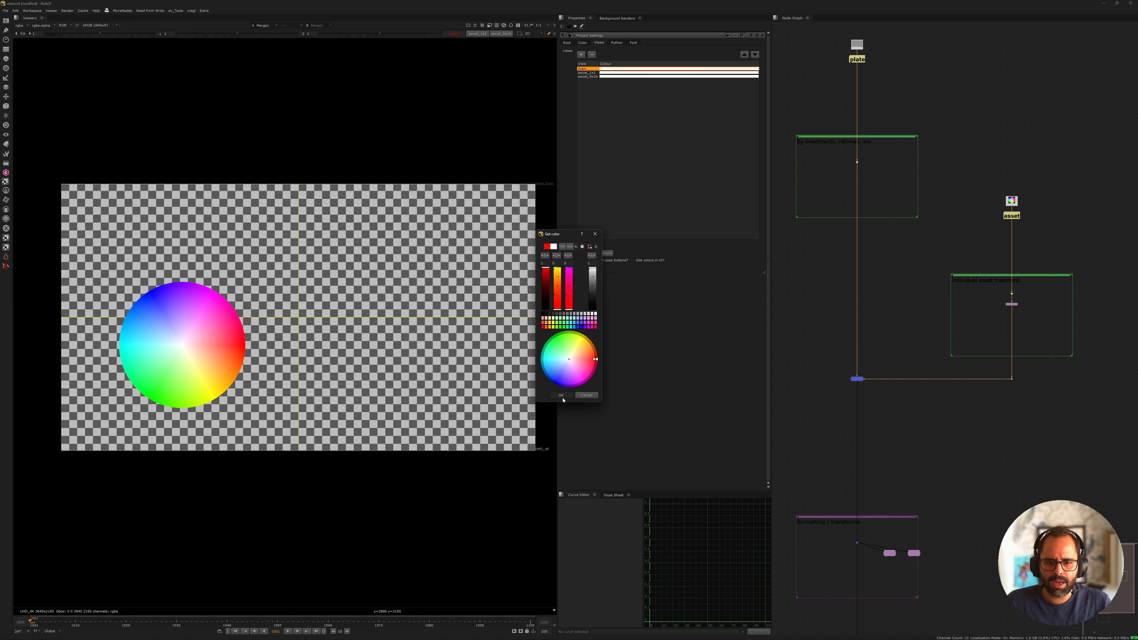
Set the colour of the social_1x1 view to green and the social_9x16 view to blue
{"action": "double_click", "coordinate": [602, 72]}
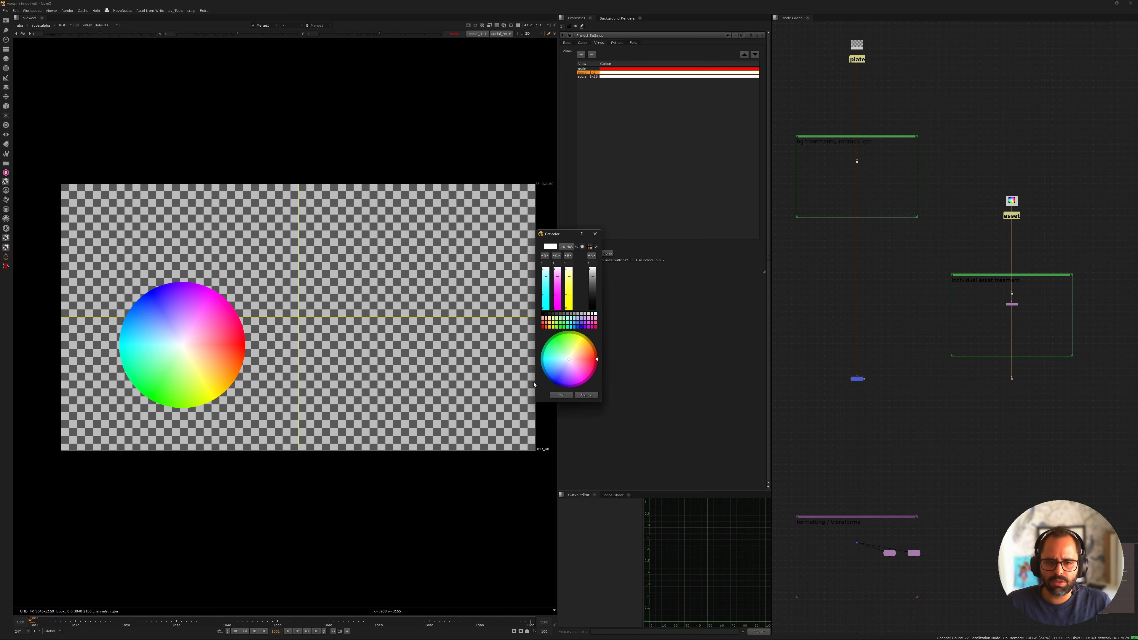
{"action": "left_click_drag", "start_coordinate": [547, 278], "coordinate": [569, 304]}
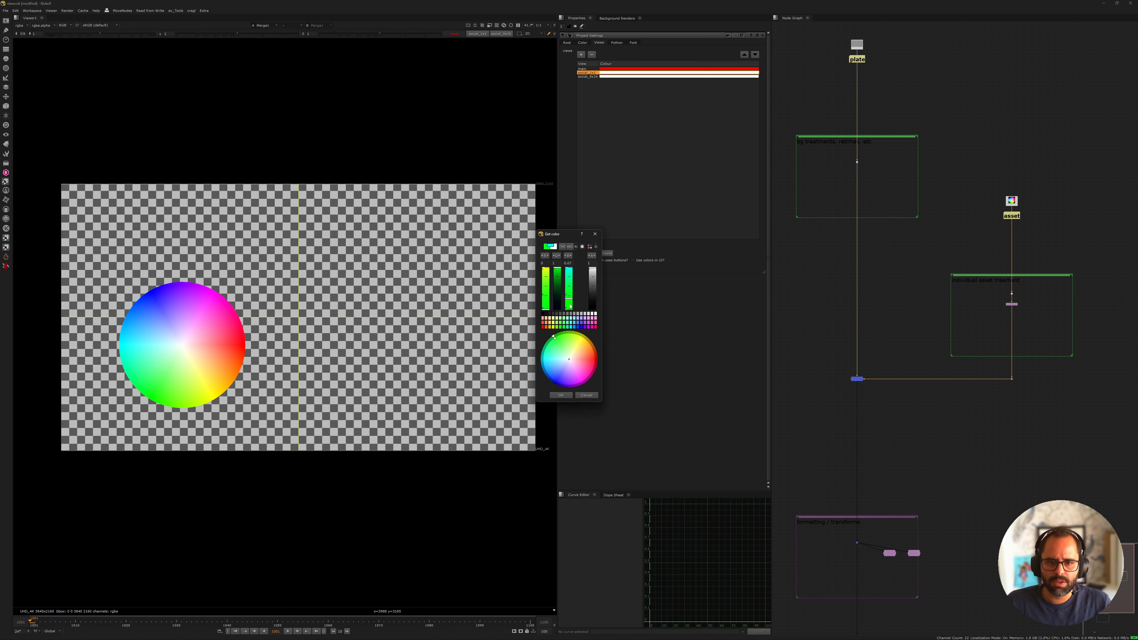
{"action": "left_click", "coordinate": [558, 395]}
{"action": "double_click", "coordinate": [602, 77]}
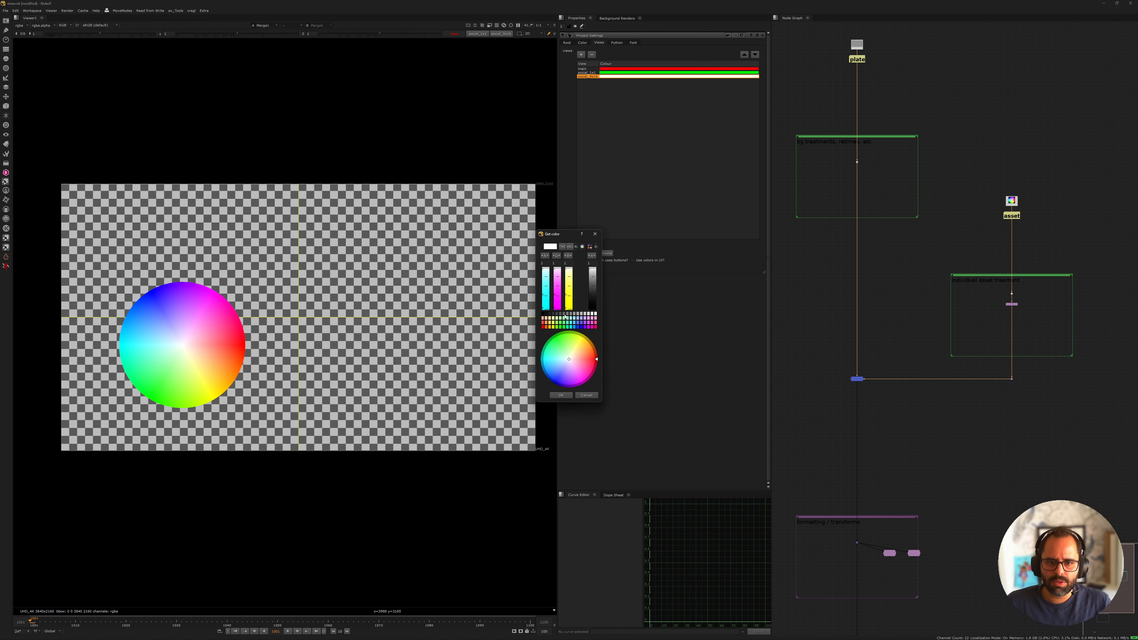
{"action": "left_click_drag", "start_coordinate": [558, 300], "coordinate": [545, 326]}
{"action": "left_click", "coordinate": [561, 396]}
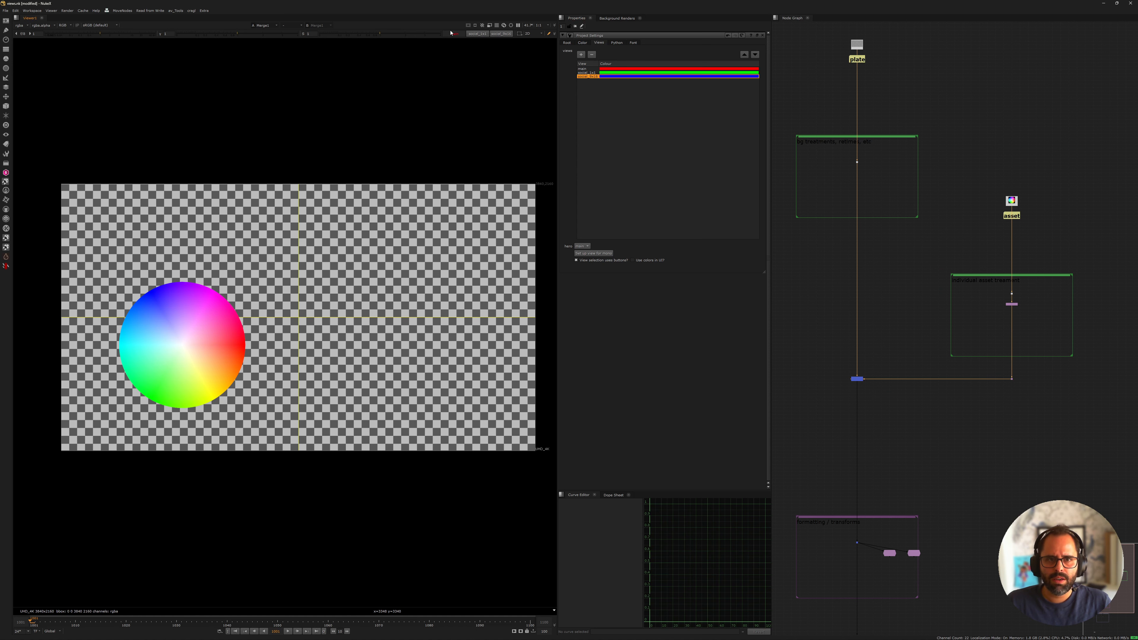
Enable the use of view colours in the UI and close the Project Settings
{"action": "left_click", "coordinate": [633, 261]}
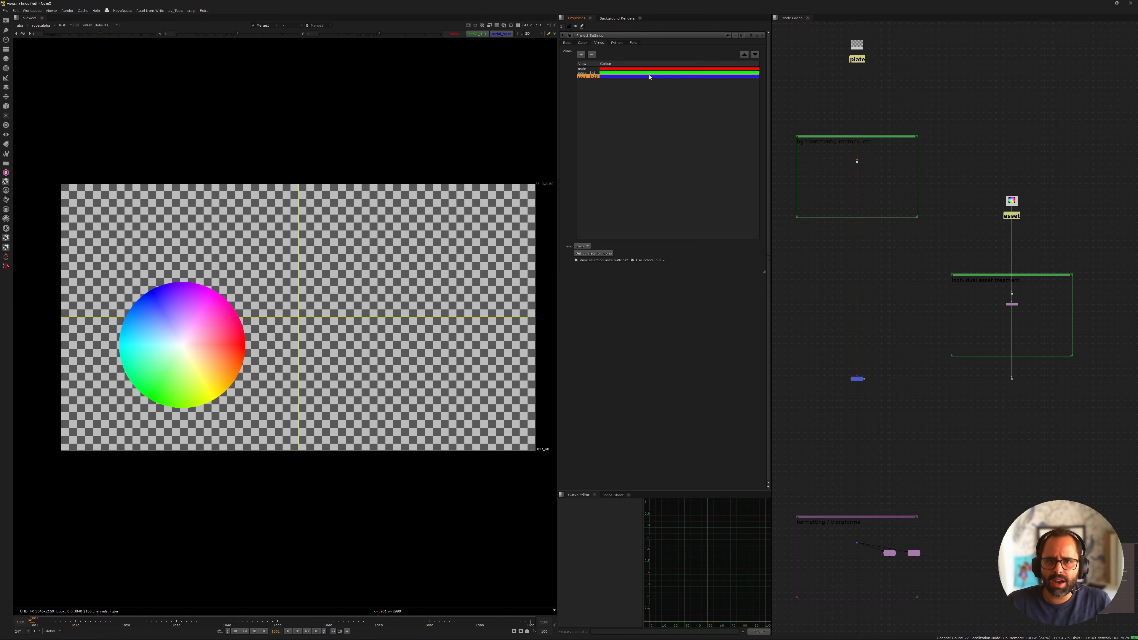
{"action": "left_click", "coordinate": [729, 36]}
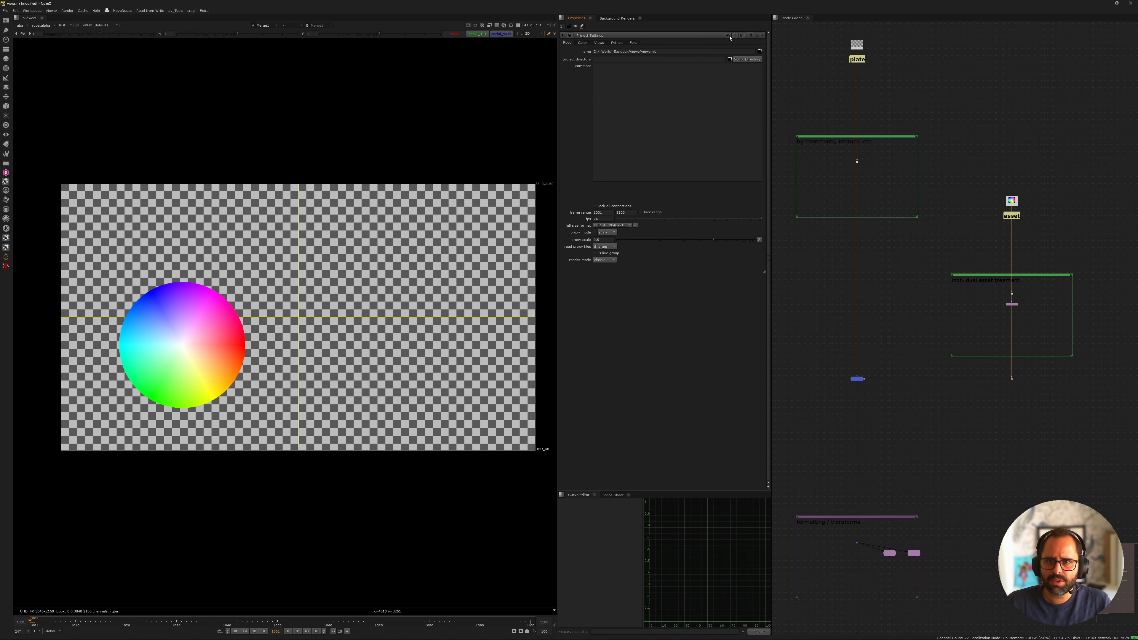
{"action": "left_click", "coordinate": [761, 36]}
Display the plate's checkerboard in the viewer, followed by the merge of plate and asset
{"action": "middle_click_drag", "start_coordinate": [914, 249], "coordinate": [902, 153]}
{"action": "scroll", "coordinate": [909, 166], "scroll_direction": "up", "scroll_amount": 3}
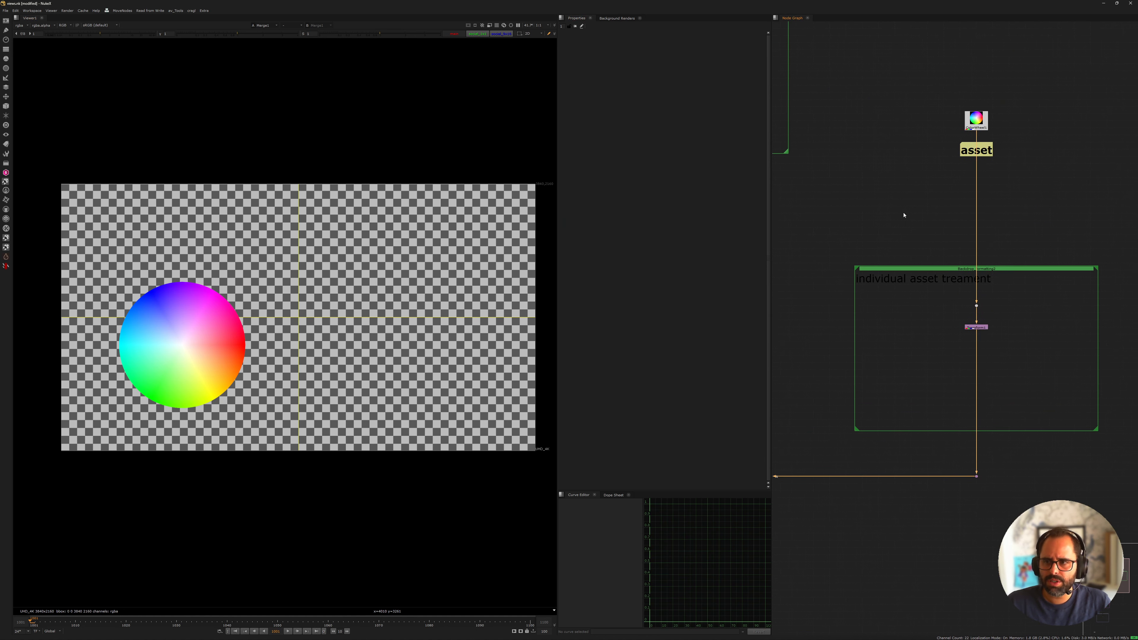
{"action": "scroll", "coordinate": [923, 175], "scroll_direction": "down", "scroll_amount": 3}
{"action": "middle_click_drag", "start_coordinate": [810, 115], "coordinate": [935, 245]}
{"action": "left_click_drag", "start_coordinate": [893, 96], "coordinate": [962, 127]}
{"action": "key", "text": "1"}
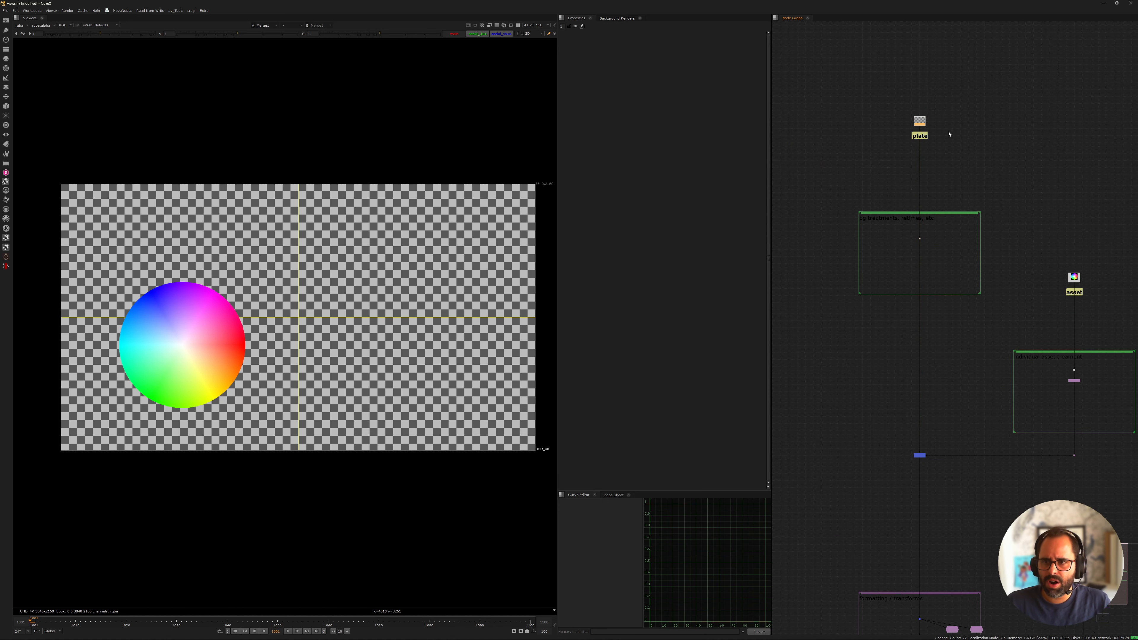
{"action": "left_click", "coordinate": [947, 132]}
{"action": "middle_click_drag", "start_coordinate": [900, 387], "coordinate": [893, 266]}
{"action": "left_click_drag", "start_coordinate": [845, 272], "coordinate": [954, 380]}
{"action": "middle_click_drag", "start_coordinate": [954, 381], "coordinate": [945, 345]}
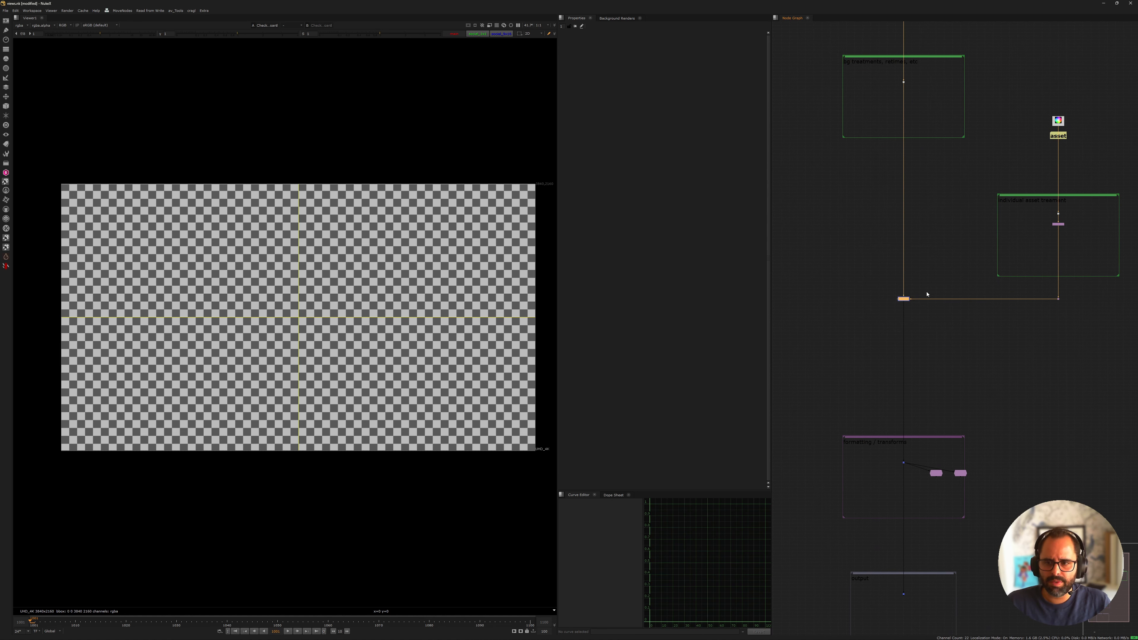
{"action": "middle_click_drag", "start_coordinate": [926, 295], "coordinate": [916, 320]}
{"action": "key", "text": "1"}
{"action": "left_click", "coordinate": [835, 294]}
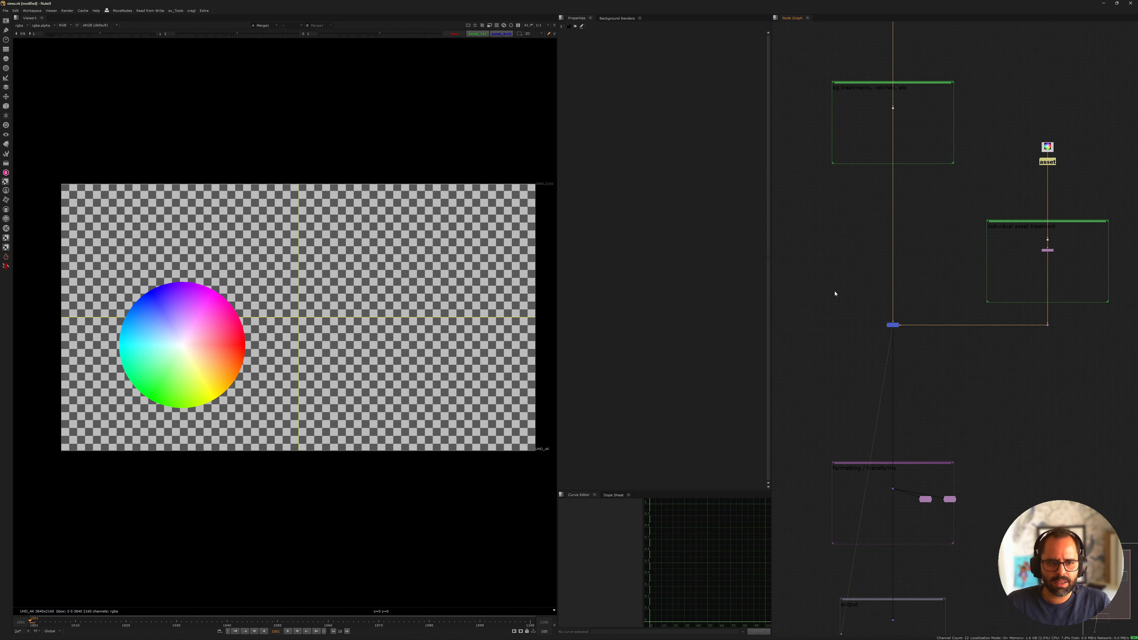
Disable and re-enable the Transform in the individual asset treatment backdrop to check its effect
{"action": "scroll", "coordinate": [1017, 258], "scroll_direction": "up", "scroll_amount": 3}
{"action": "middle_click_drag", "start_coordinate": [1017, 255], "coordinate": [953, 259]}
{"action": "left_click", "coordinate": [1012, 253]}
{"action": "key", "text": "d"}
{"action": "key", "text": "d"}
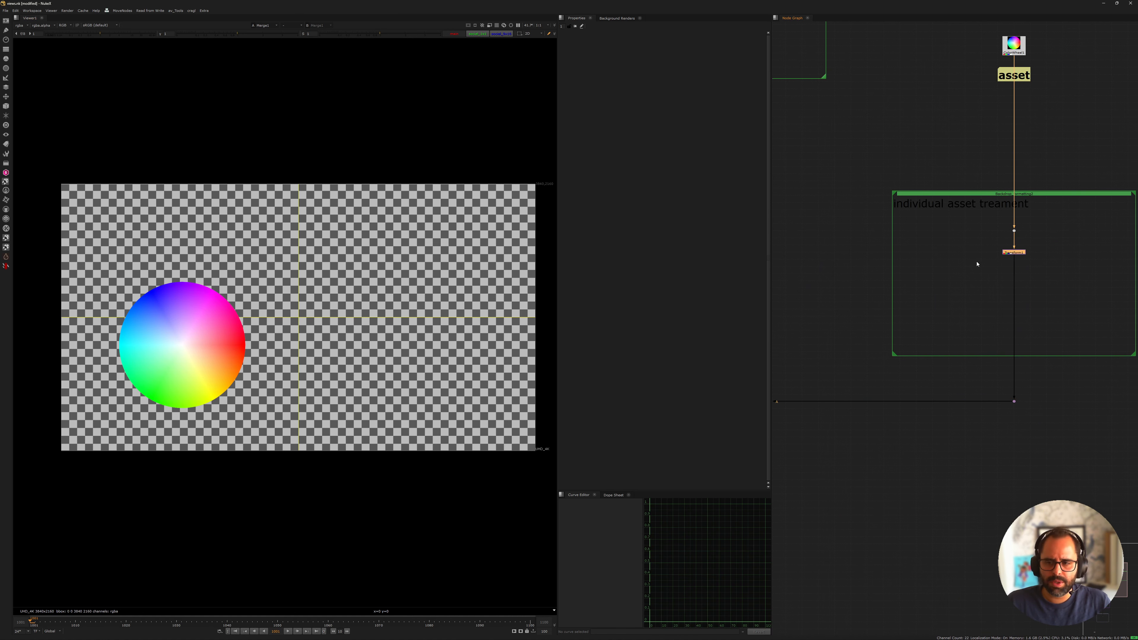
{"action": "scroll", "coordinate": [977, 264], "scroll_direction": "down", "scroll_amount": 3}
{"action": "scroll", "coordinate": [902, 234], "scroll_direction": "up", "scroll_amount": 4}
{"action": "scroll", "coordinate": [916, 243], "scroll_direction": "down", "scroll_amount": 1}
{"action": "middle_click_drag", "start_coordinate": [916, 243], "coordinate": [922, 287]}
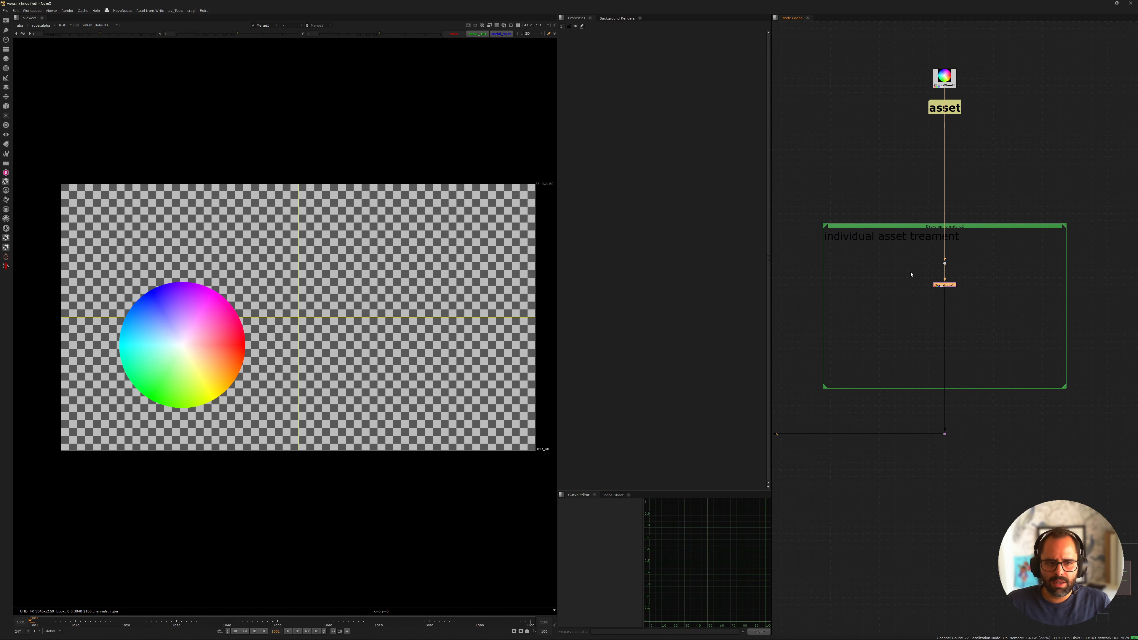
{"action": "middle_click_drag", "start_coordinate": [807, 309], "coordinate": [874, 284]}
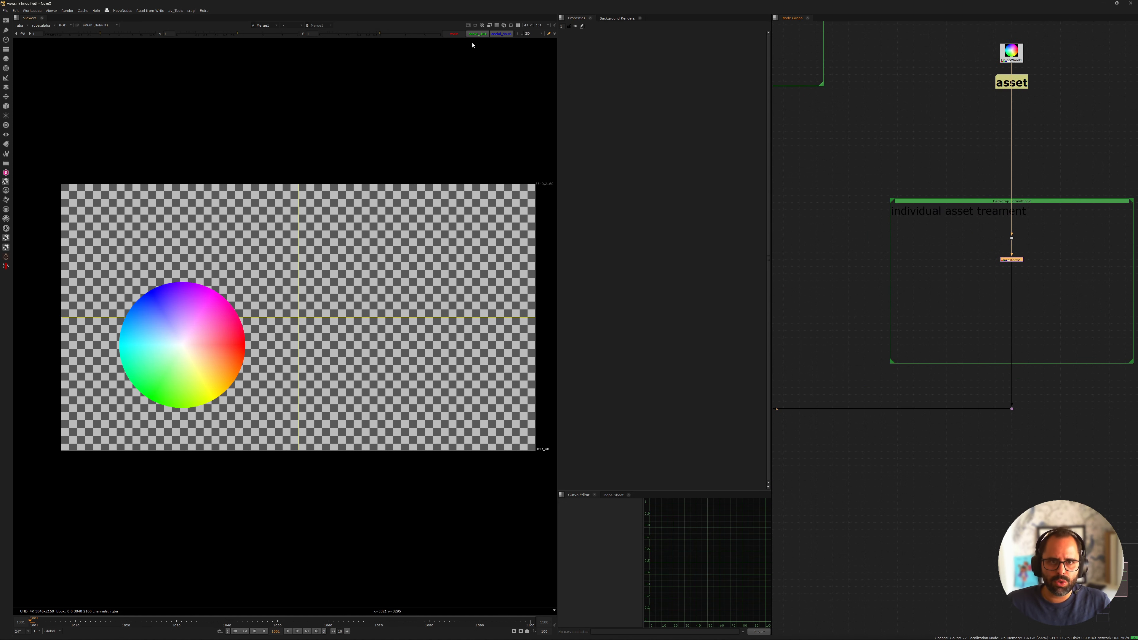
Switch the viewer through the social_1x1 and social_9x16 views and return to main
{"action": "left_click", "coordinate": [455, 35]}
{"action": "left_click", "coordinate": [479, 35]}
{"action": "left_click", "coordinate": [493, 36]}
{"action": "left_click", "coordinate": [477, 35]}
{"action": "left_click", "coordinate": [455, 35]}
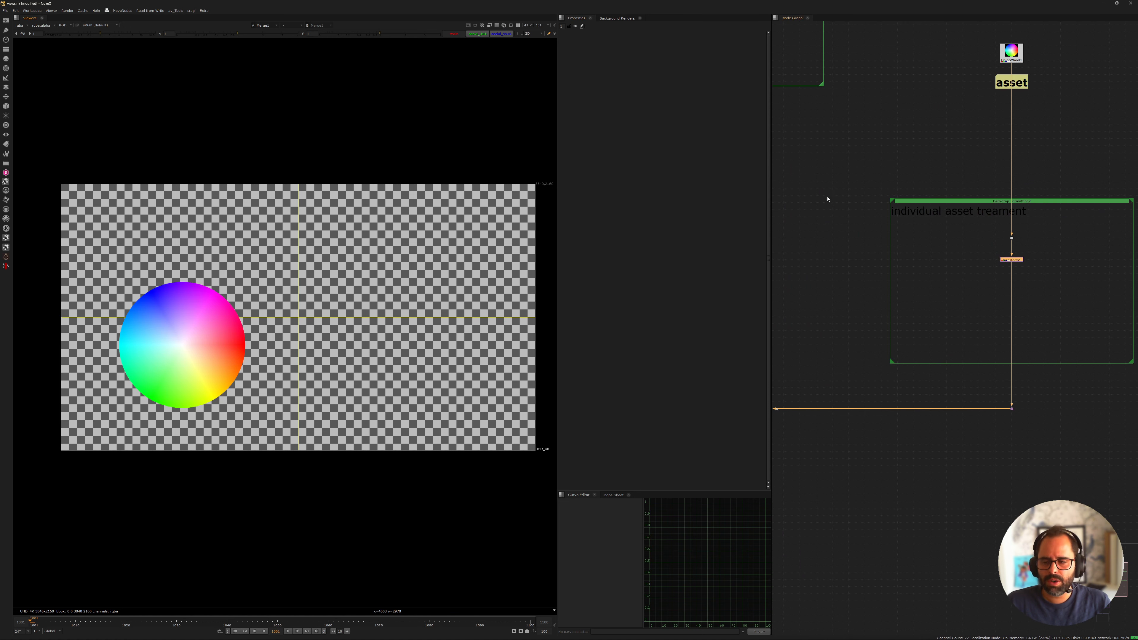
Add a Split and Join views setup below Transform1 in the individual asset treatment backdrop
{"action": "middle_click_drag", "start_coordinate": [975, 286], "coordinate": [913, 207]}
{"action": "scroll", "coordinate": [915, 206], "scroll_direction": "up", "scroll_amount": 4}
{"action": "left_click", "coordinate": [954, 185]}
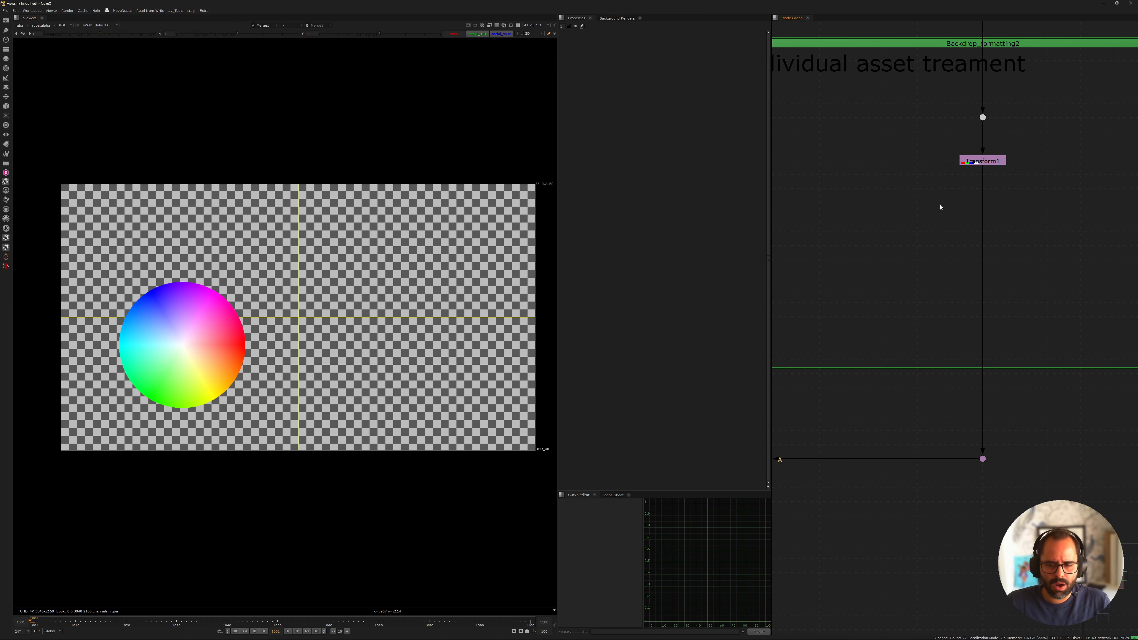
{"action": "left_click_drag", "start_coordinate": [902, 145], "coordinate": [1011, 188]}
{"action": "scroll", "coordinate": [934, 215], "scroll_direction": "down", "scroll_amount": 4}
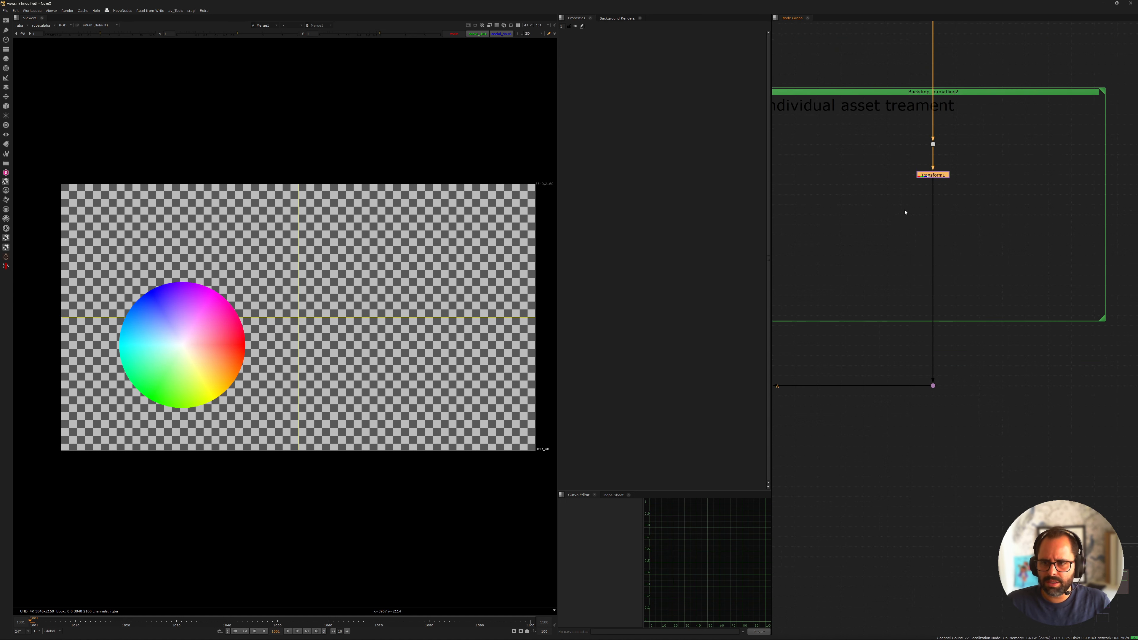
{"action": "key", "text": "Tab"}
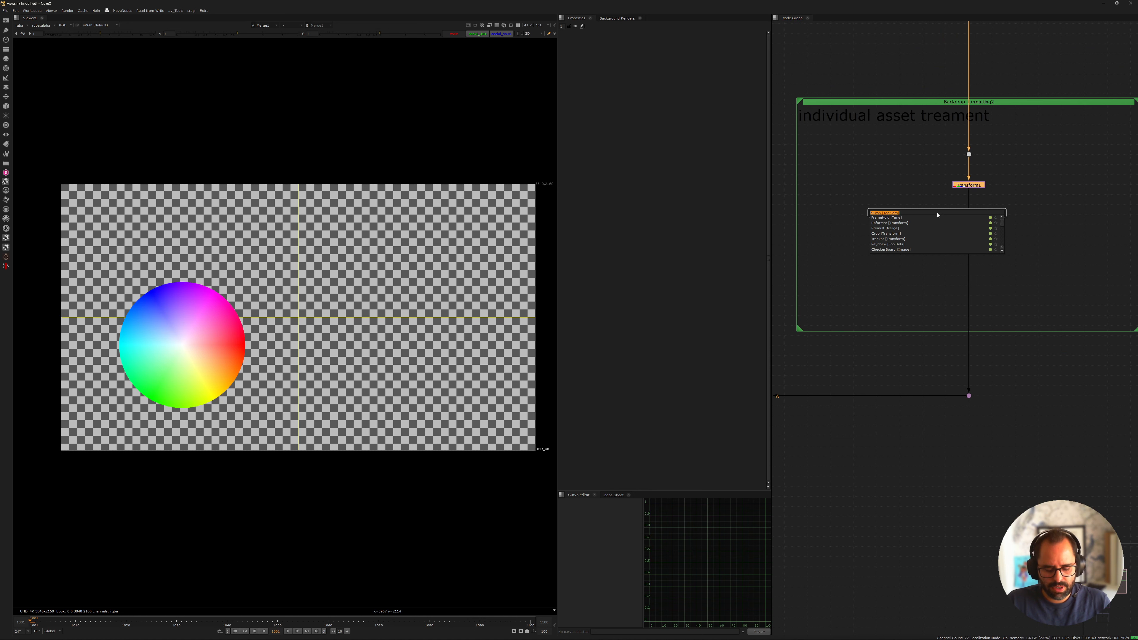
{"action": "type", "text": "splig"}
{"action": "key", "text": "ctrl+a"}
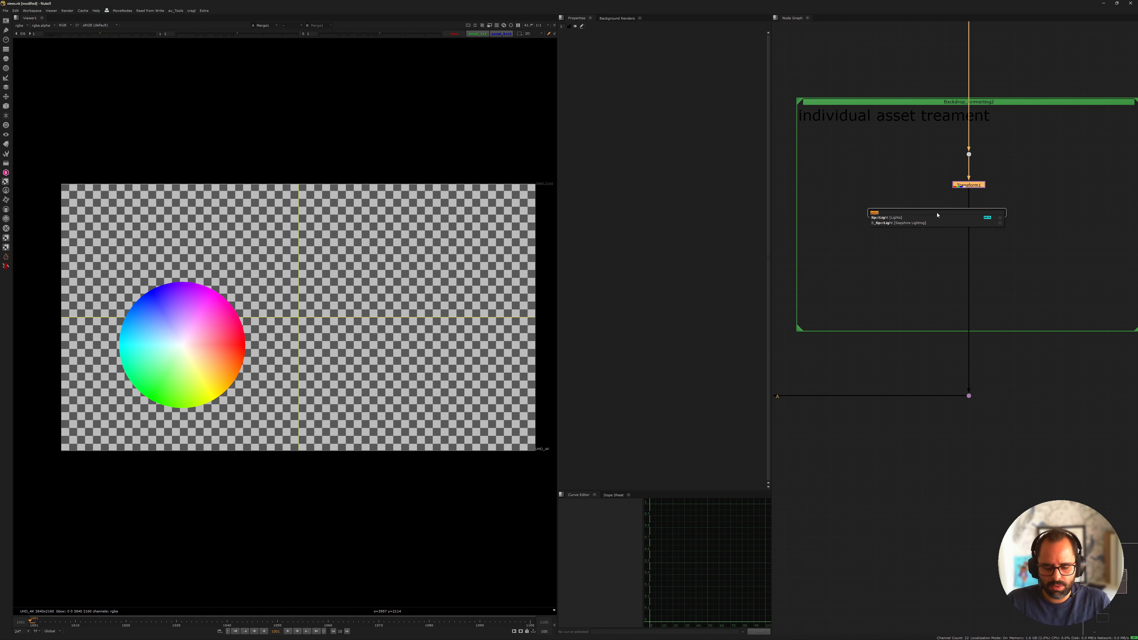
{"action": "type", "text": "split"}
{"action": "key", "text": "Down"}
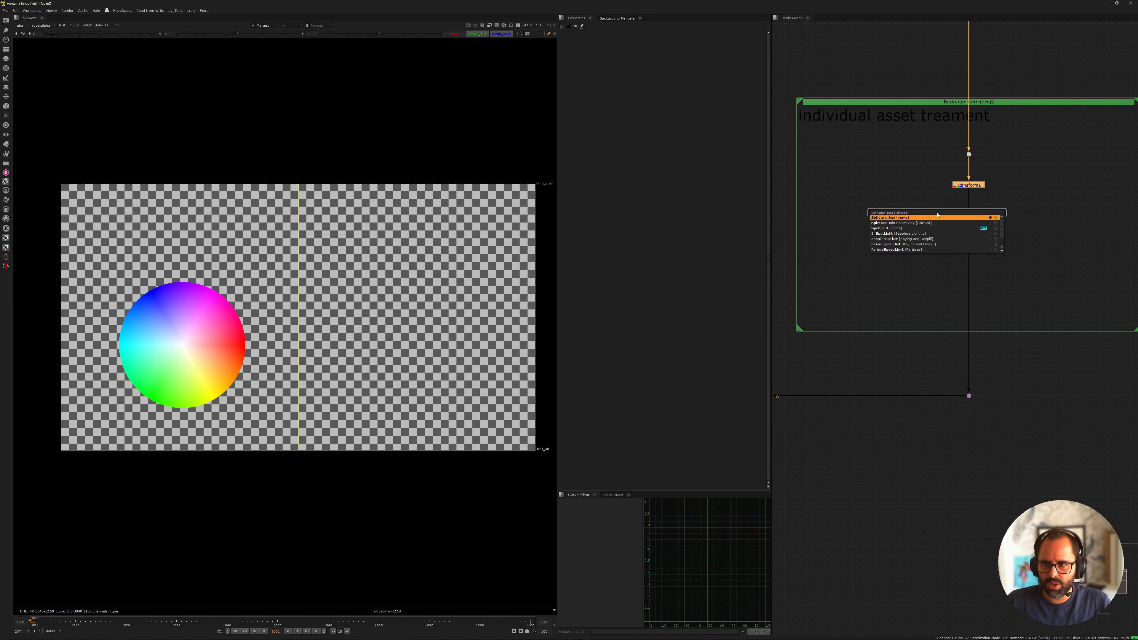
{"action": "key", "text": "Return"}
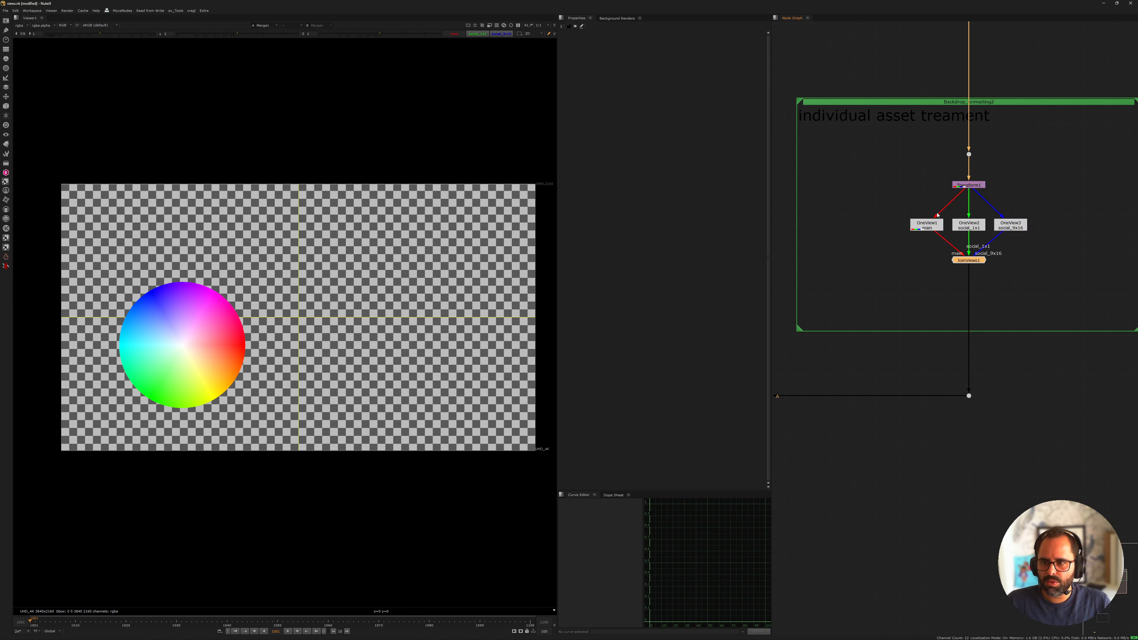
Display the output of Transform1 in the viewer
{"action": "scroll", "coordinate": [967, 217], "scroll_direction": "up", "scroll_amount": 3}
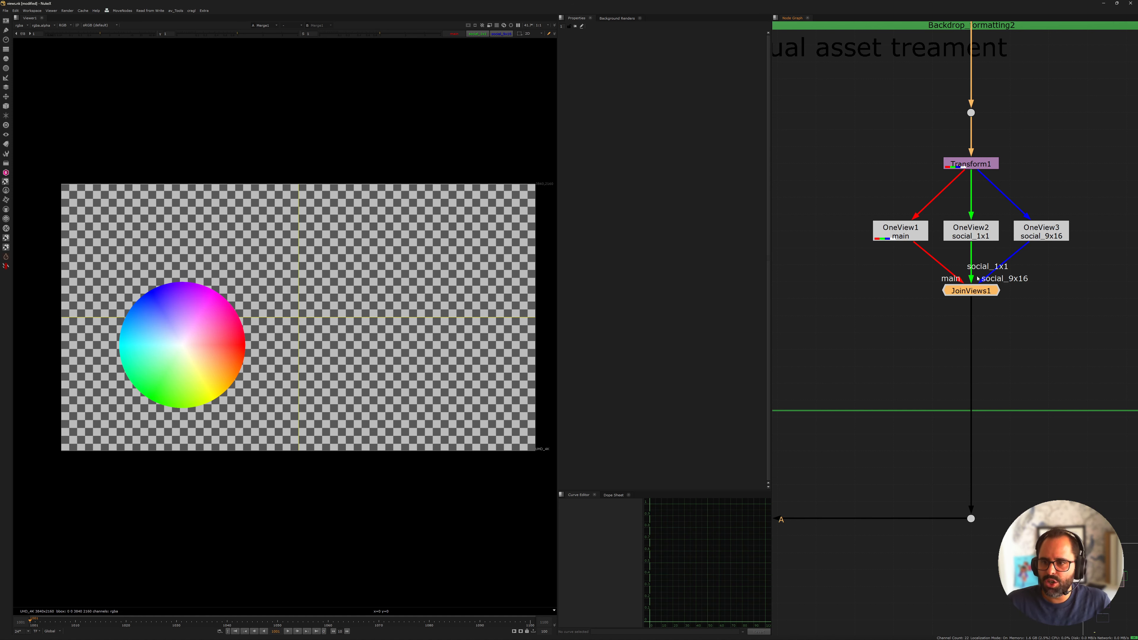
{"action": "scroll", "coordinate": [966, 324], "scroll_direction": "up", "scroll_amount": 1}
{"action": "middle_click_drag", "start_coordinate": [966, 324], "coordinate": [947, 255]}
{"action": "middle_click_drag", "start_coordinate": [938, 66], "coordinate": [952, 178]}
{"action": "left_click", "coordinate": [952, 179]}
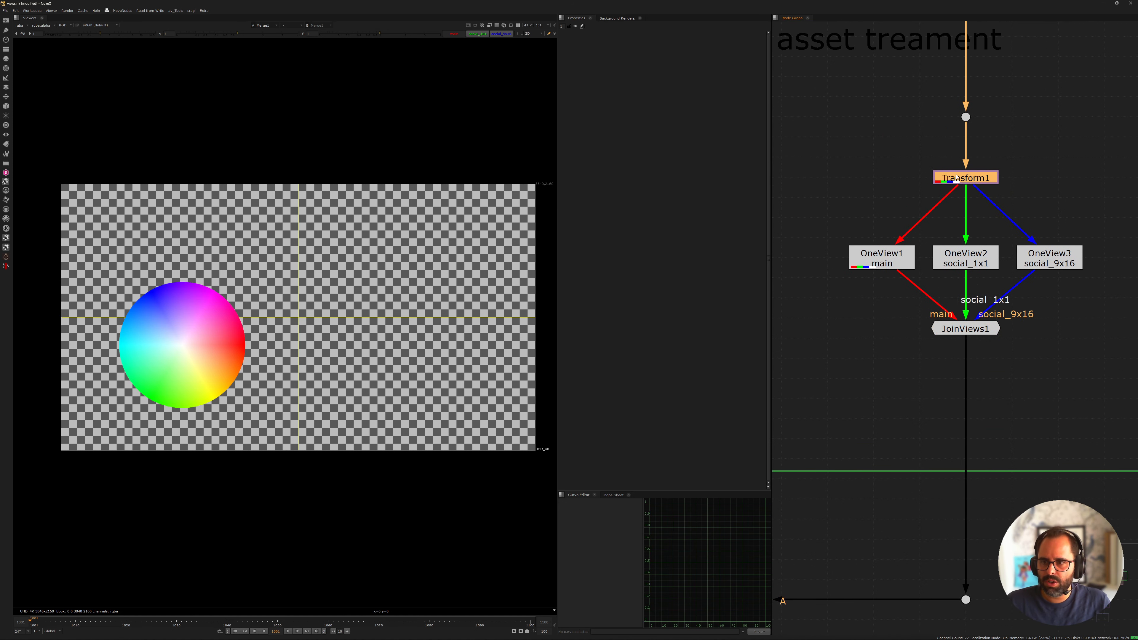
{"action": "key", "text": "1"}
{"action": "scroll", "coordinate": [795, 170], "scroll_direction": "down", "scroll_amount": 2}
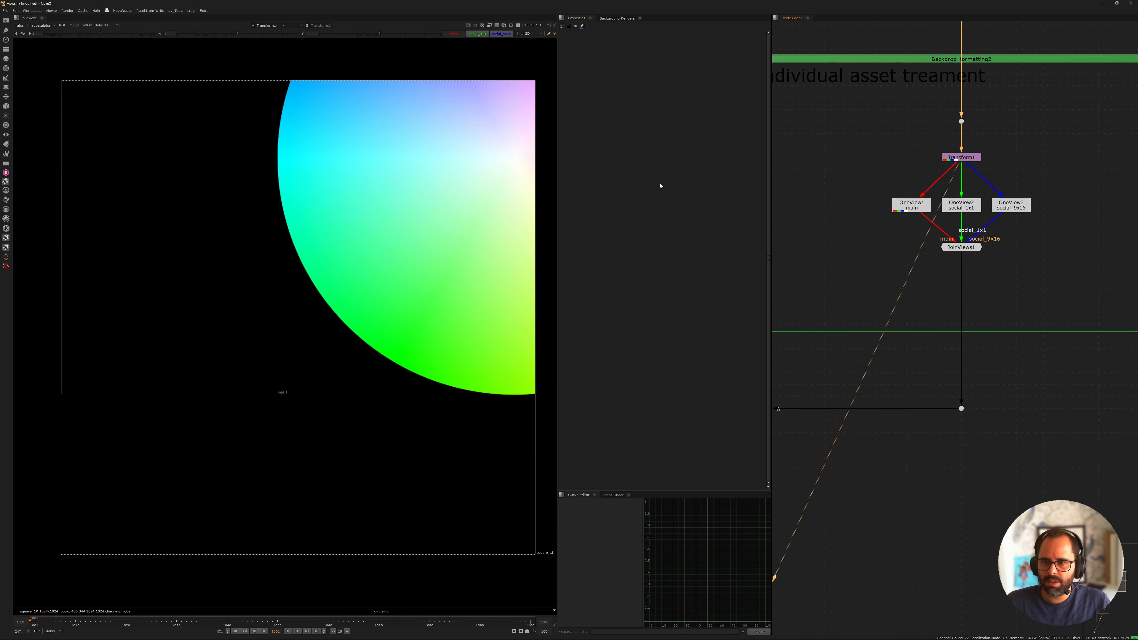
Select JoinViews1 and send its output to the viewer's second input
{"action": "scroll", "coordinate": [441, 216], "scroll_direction": "up", "scroll_amount": 1}
{"action": "scroll", "coordinate": [932, 256], "scroll_direction": "down", "scroll_amount": 3}
{"action": "left_click", "coordinate": [949, 252]}
{"action": "key", "text": "2"}
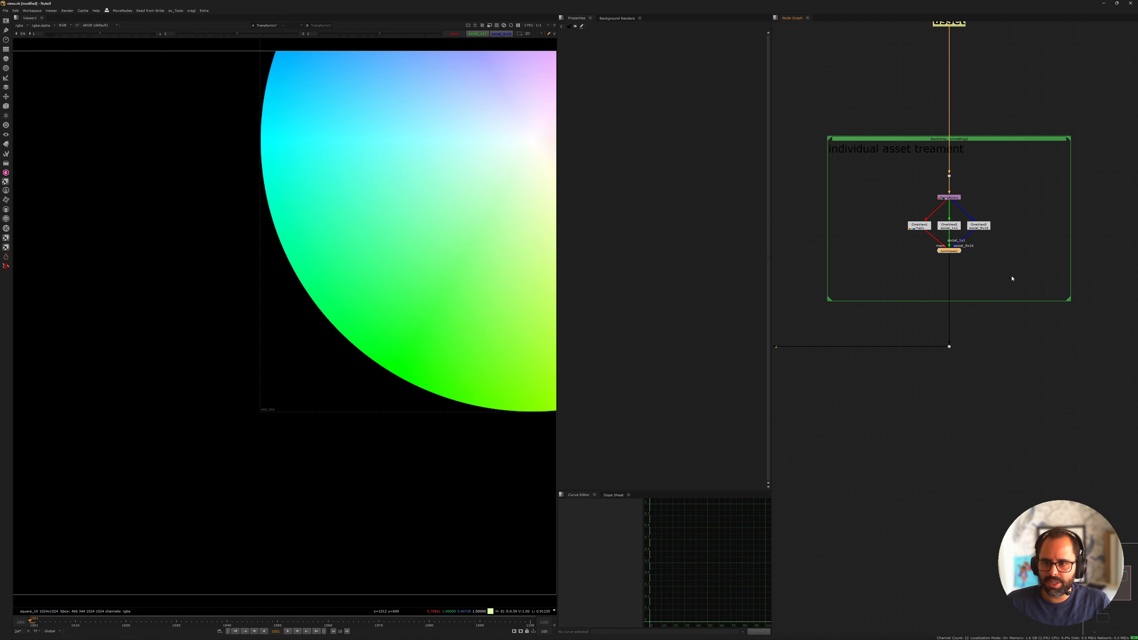
Compare the outputs of Transform1 and JoinViews1 by alternating between the viewer's first and second inputs
{"action": "left_click", "coordinate": [998, 273]}
{"action": "scroll", "coordinate": [965, 253], "scroll_direction": "up", "scroll_amount": 4}
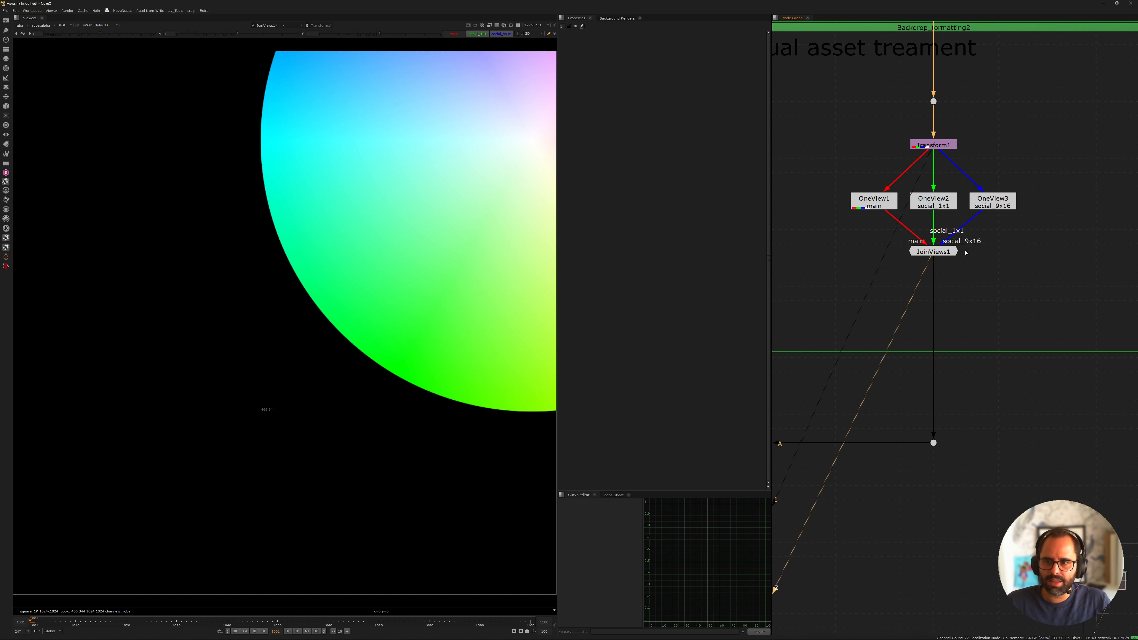
{"action": "key", "text": "1"}
{"action": "key", "text": "2"}
{"action": "key", "text": "1"}
{"action": "key", "text": "2"}
{"action": "key", "text": "1"}
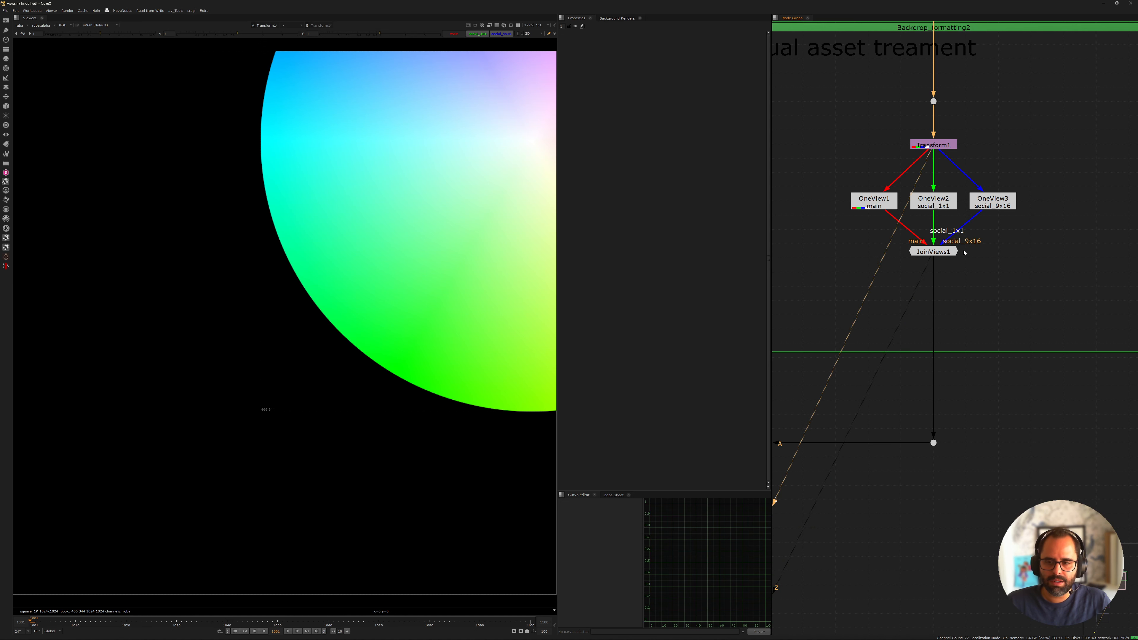
{"action": "key", "text": "2"}
Move Transform1 upward and spread OneView1 and OneView3 outward from OneView2 to space out the split views setup
{"action": "middle_click_drag", "start_coordinate": [928, 238], "coordinate": [957, 276]}
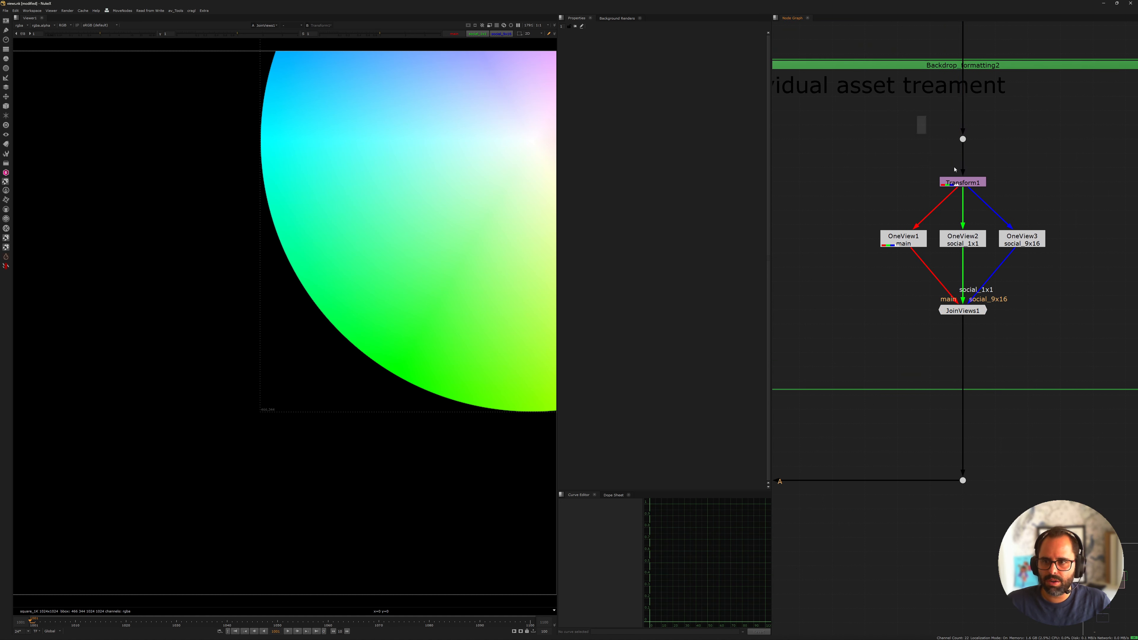
{"action": "left_click", "coordinate": [975, 181]}
{"action": "left_click_drag", "start_coordinate": [975, 181], "coordinate": [975, 153], "text": "ctrl"}
{"action": "scroll", "coordinate": [930, 188], "scroll_direction": "down", "scroll_amount": 2}
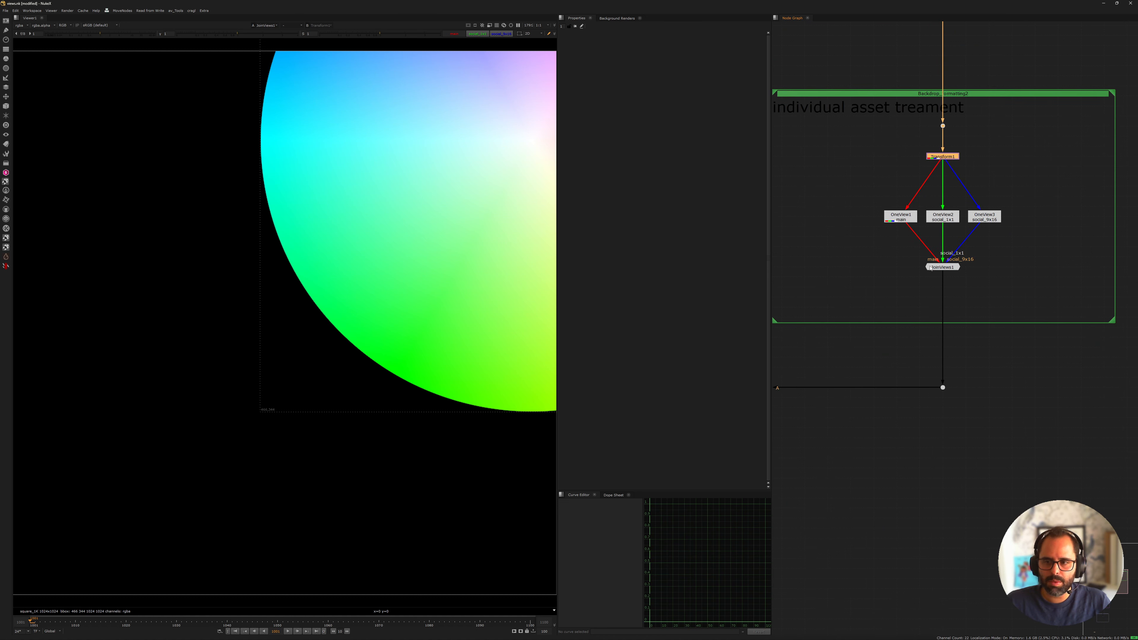
{"action": "left_click", "coordinate": [922, 186]}
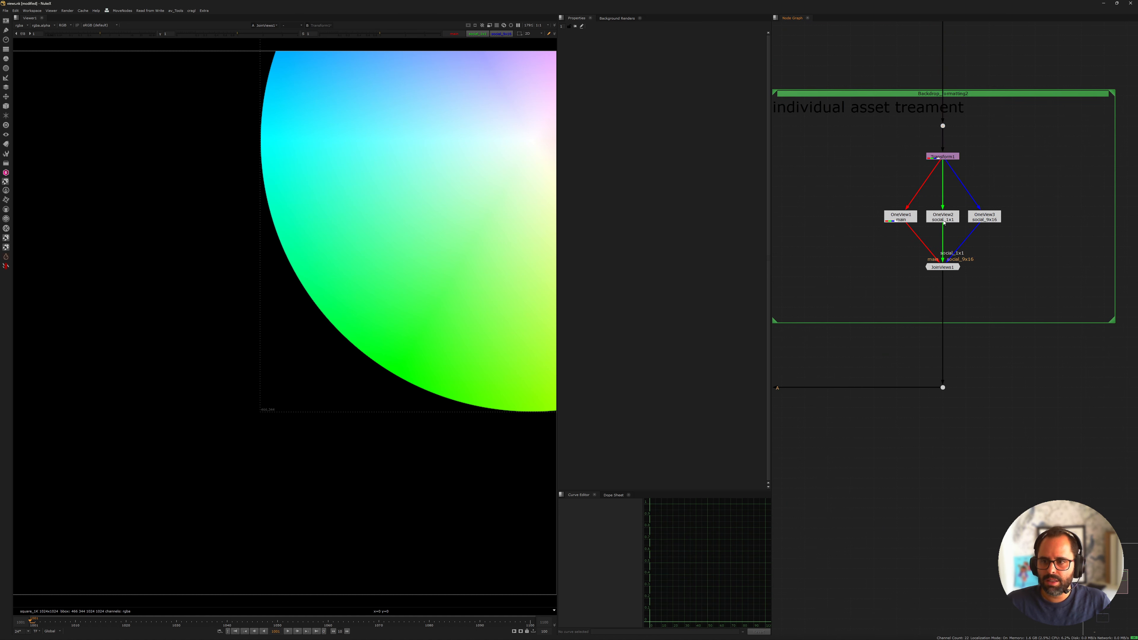
{"action": "middle_click_drag", "start_coordinate": [944, 223], "coordinate": [972, 247]}
{"action": "scroll", "coordinate": [928, 232], "scroll_direction": "up", "scroll_amount": 2}
{"action": "left_click_drag", "start_coordinate": [929, 245], "coordinate": [891, 245]}
{"action": "left_click_drag", "start_coordinate": [1046, 247], "coordinate": [1085, 247]}
{"action": "scroll", "coordinate": [1051, 257], "scroll_direction": "down", "scroll_amount": 2}
{"action": "middle_click_drag", "start_coordinate": [988, 252], "coordinate": [930, 240]}
{"action": "scroll", "coordinate": [931, 240], "scroll_direction": "up", "scroll_amount": 2}
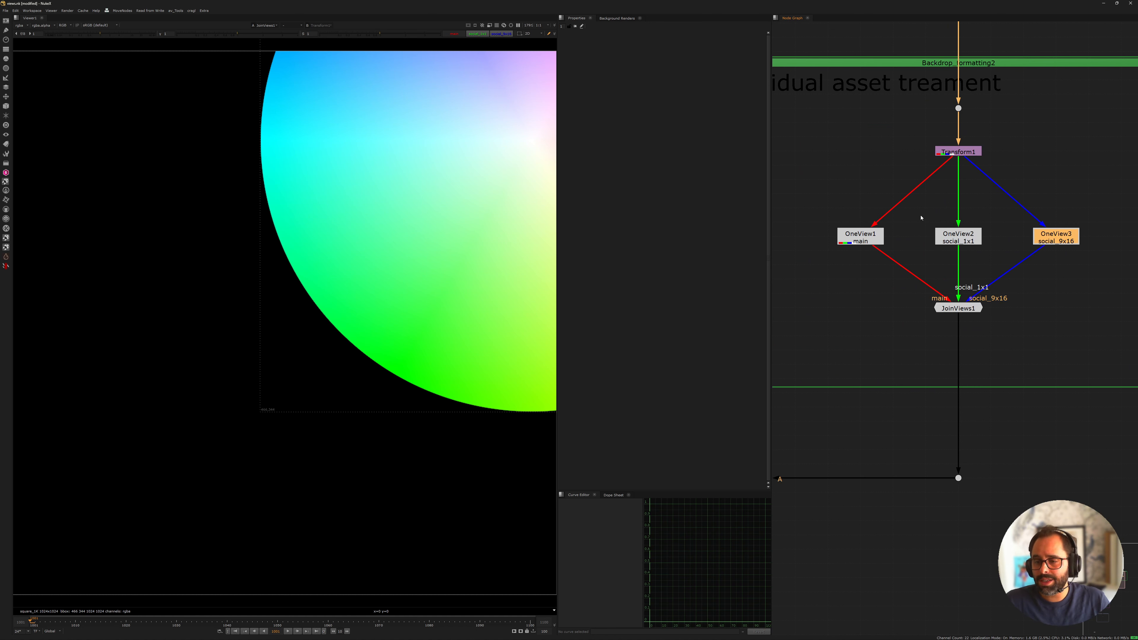
Open the list of views and their colours in the project settings
{"action": "left_click", "coordinate": [883, 170]}
{"action": "key", "text": "s"}
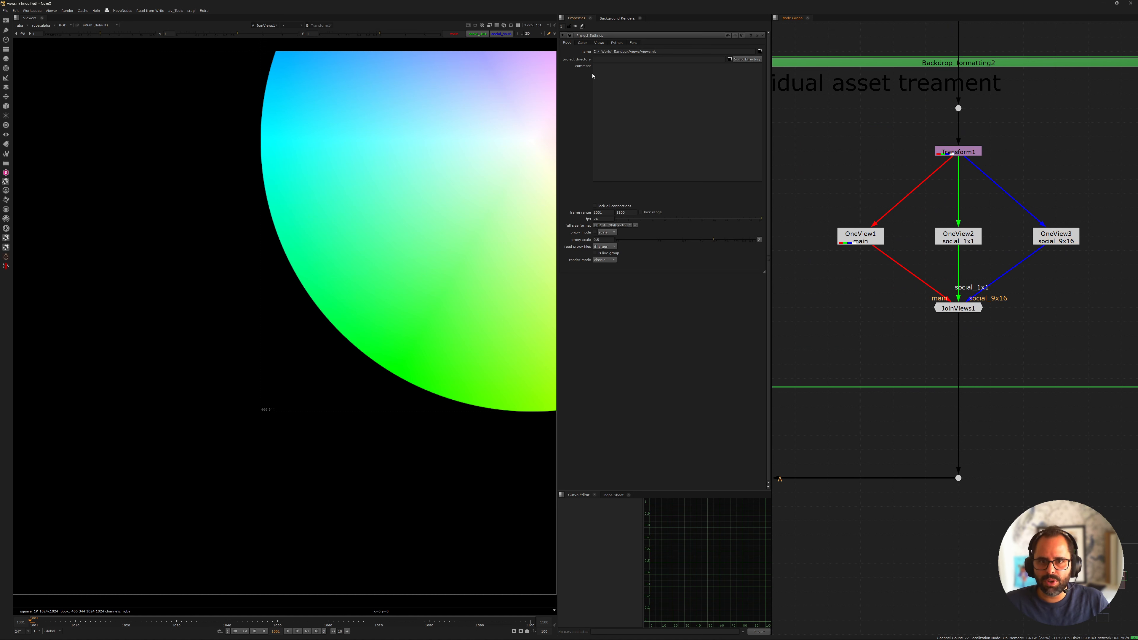
{"action": "left_click", "coordinate": [600, 42]}
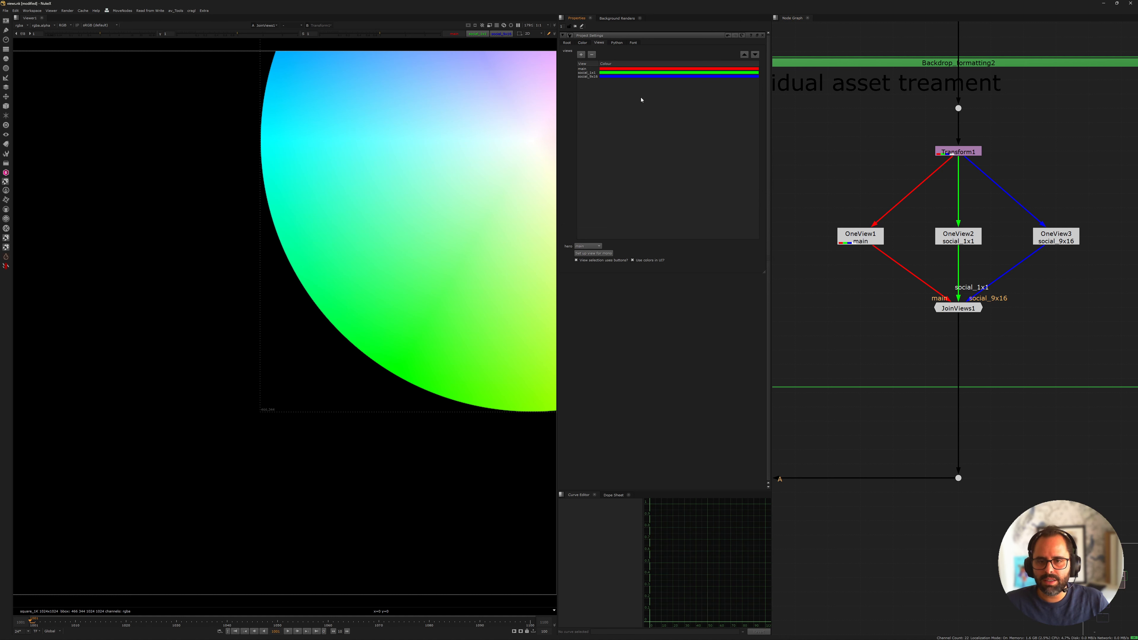
Examine the OneView1, OneView2 and OneView3 branches against the main, social_1x1 and social_9x16 colours in the view list
{"action": "middle_click_drag", "start_coordinate": [886, 222], "coordinate": [851, 170]}
{"action": "scroll", "coordinate": [901, 189], "scroll_direction": "up", "scroll_amount": 3}
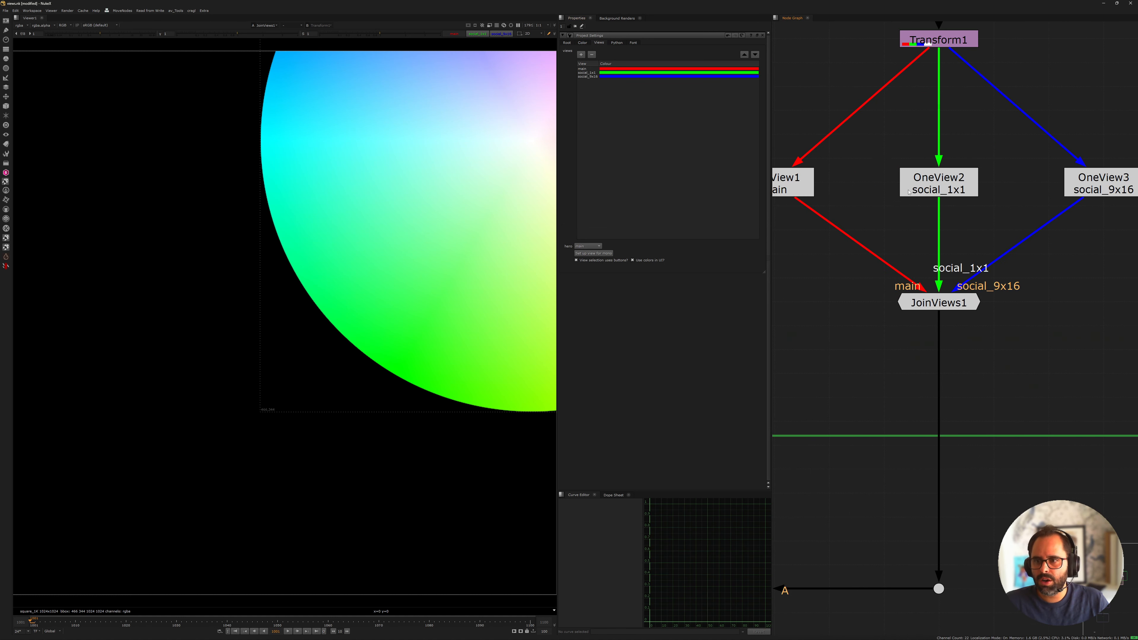
{"action": "scroll", "coordinate": [945, 188], "scroll_direction": "down", "scroll_amount": 2}
{"action": "left_click", "coordinate": [942, 188]}
{"action": "left_click", "coordinate": [836, 189]}
{"action": "left_click", "coordinate": [936, 189]}
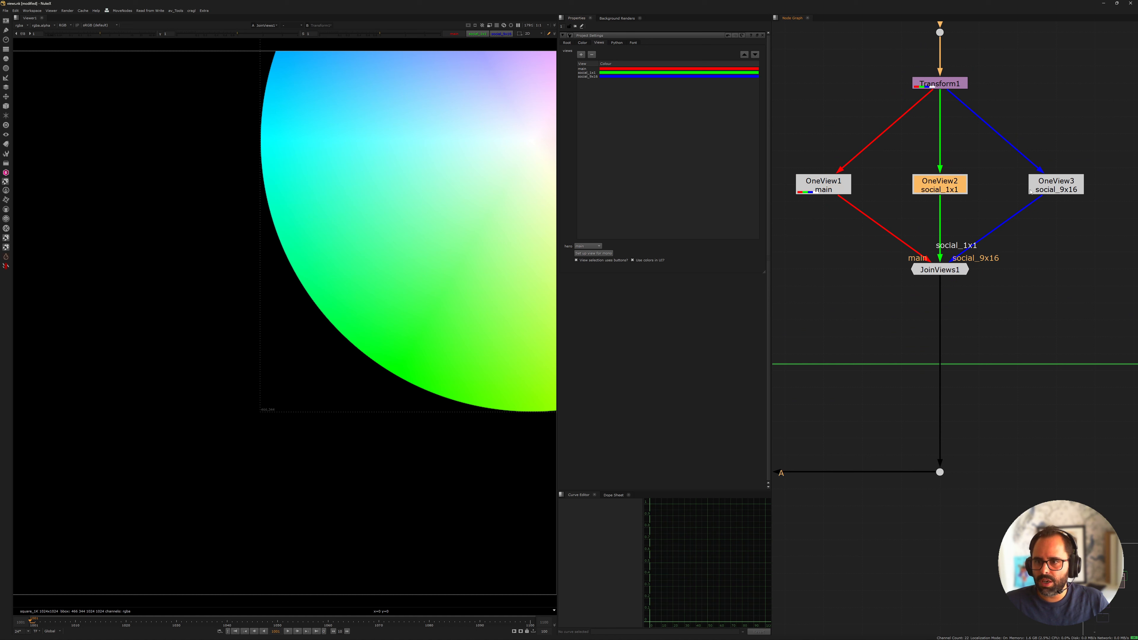
{"action": "left_click", "coordinate": [1049, 190]}
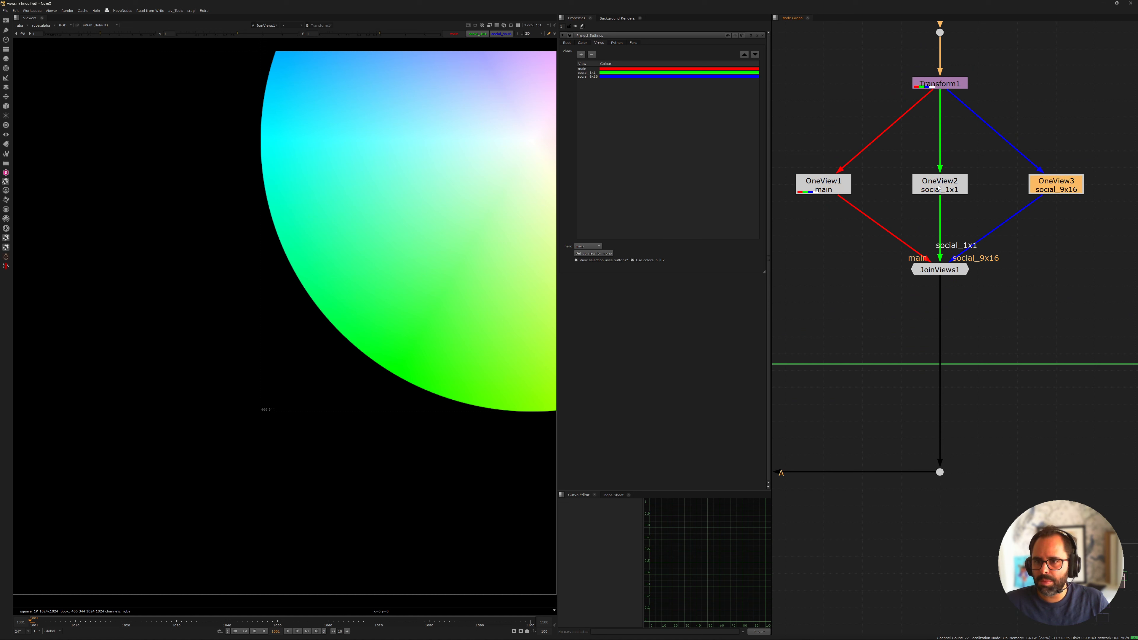
{"action": "middle_click_drag", "start_coordinate": [916, 183], "coordinate": [972, 188]}
{"action": "left_click", "coordinate": [879, 189]}
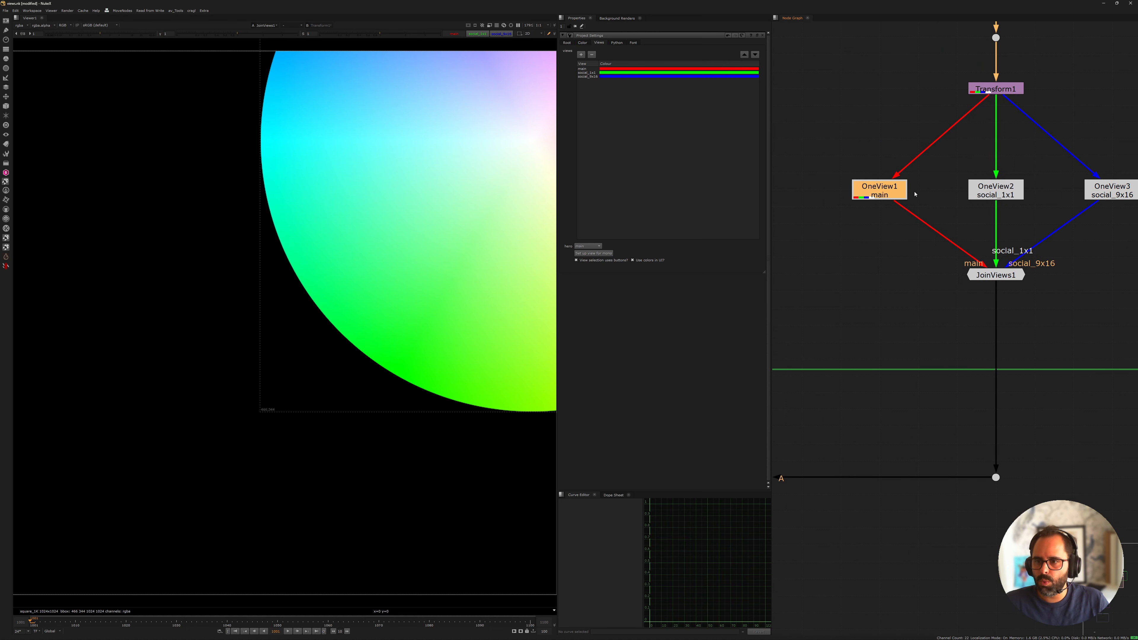
{"action": "left_click", "coordinate": [991, 187]}
{"action": "left_click", "coordinate": [1048, 199]}
{"action": "middle_click_drag", "start_coordinate": [1054, 187], "coordinate": [972, 190]}
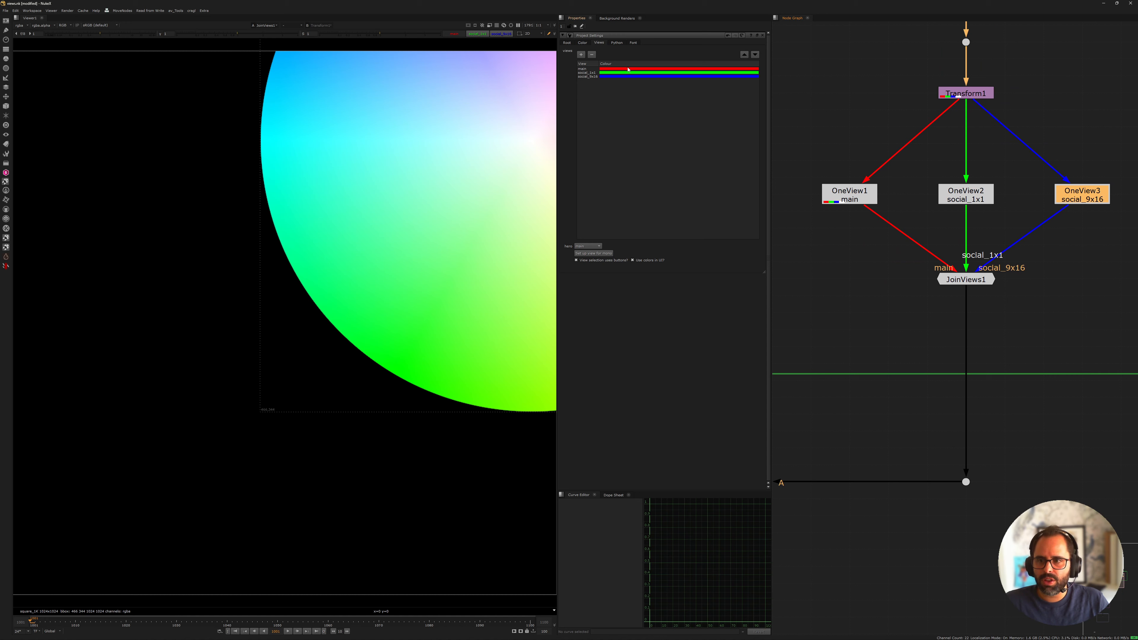
Turn the use of view colours in the UI off and back on to compare the node tree's appearance
{"action": "scroll", "coordinate": [923, 199], "scroll_direction": "down", "scroll_amount": 10}
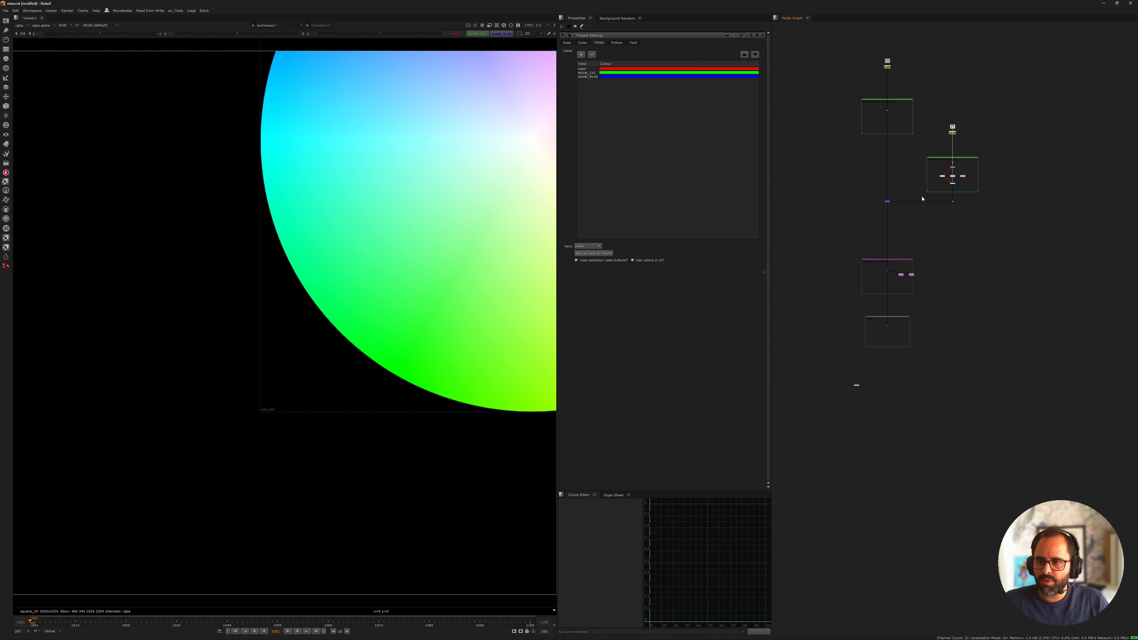
{"action": "middle_click_drag", "start_coordinate": [922, 198], "coordinate": [947, 318]}
{"action": "scroll", "coordinate": [969, 316], "scroll_direction": "up", "scroll_amount": 6}
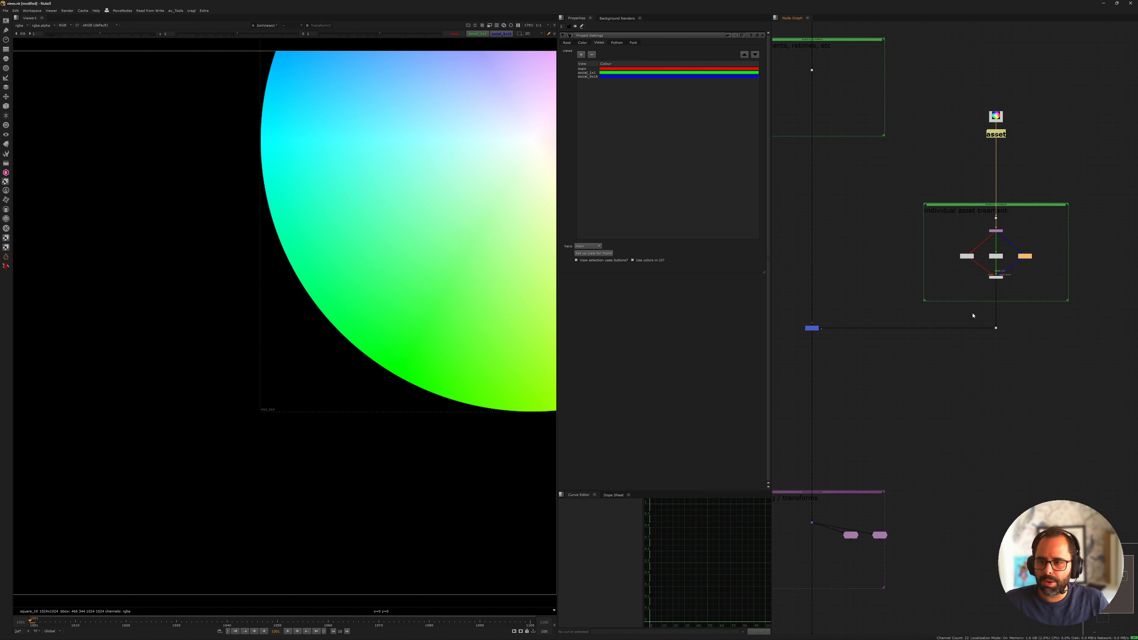
{"action": "scroll", "coordinate": [955, 229], "scroll_direction": "down", "scroll_amount": 7}
{"action": "left_click_drag", "start_coordinate": [935, 204], "coordinate": [1020, 260]}
{"action": "scroll", "coordinate": [940, 220], "scroll_direction": "up", "scroll_amount": 6}
{"action": "scroll", "coordinate": [1049, 237], "scroll_direction": "down", "scroll_amount": 6}
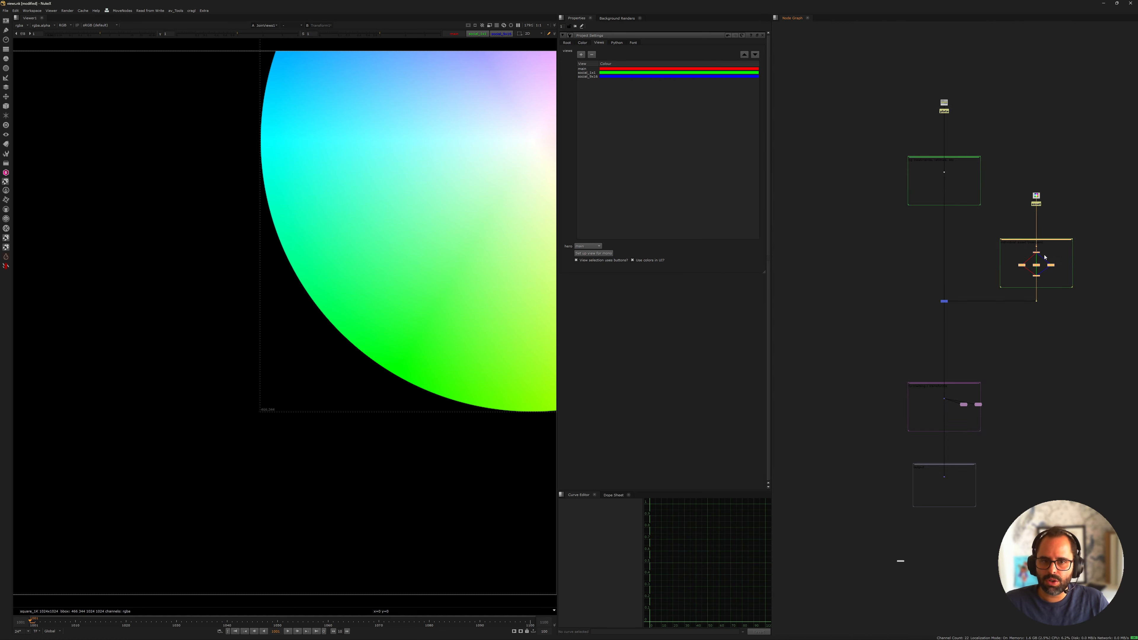
{"action": "left_click", "coordinate": [632, 261]}
{"action": "left_click", "coordinate": [1006, 242]}
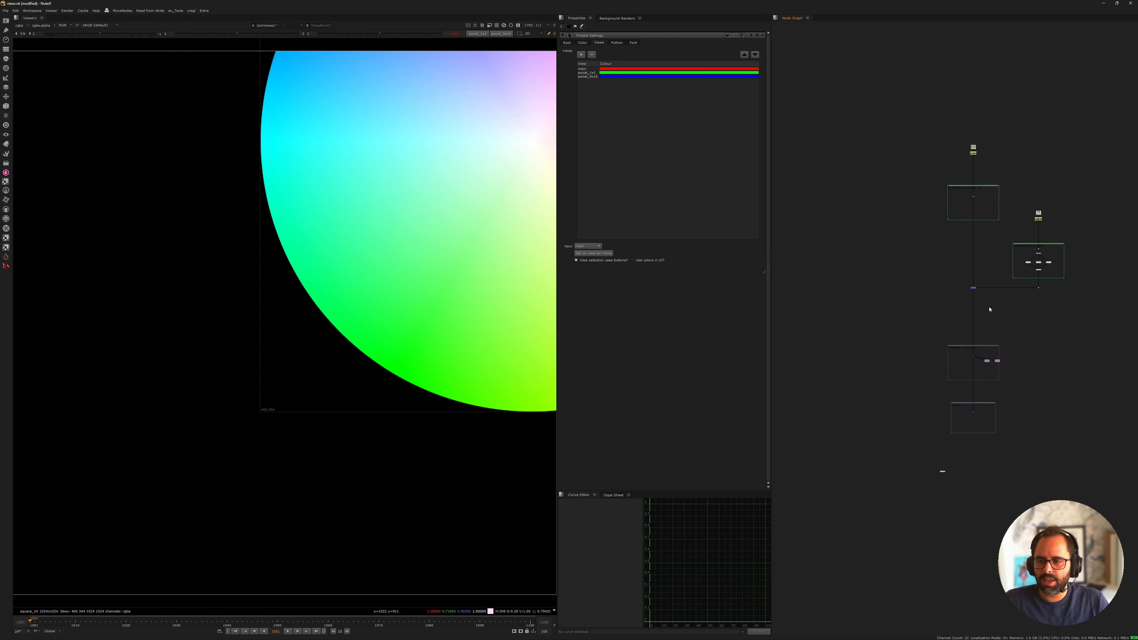
{"action": "left_click", "coordinate": [645, 263]}
{"action": "left_click", "coordinate": [645, 263]}
{"action": "left_click", "coordinate": [646, 262]}
Close the project settings and display the output of Merge1 in the viewer
{"action": "middle_click_drag", "start_coordinate": [1100, 270], "coordinate": [1076, 195]}
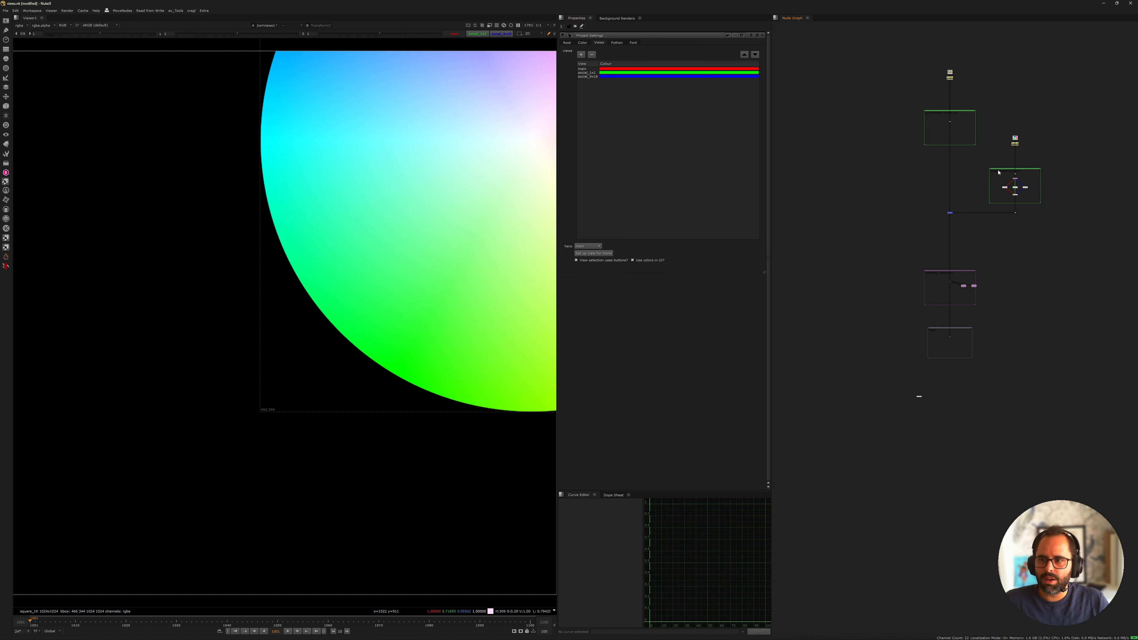
{"action": "scroll", "coordinate": [1003, 173], "scroll_direction": "up", "scroll_amount": 4}
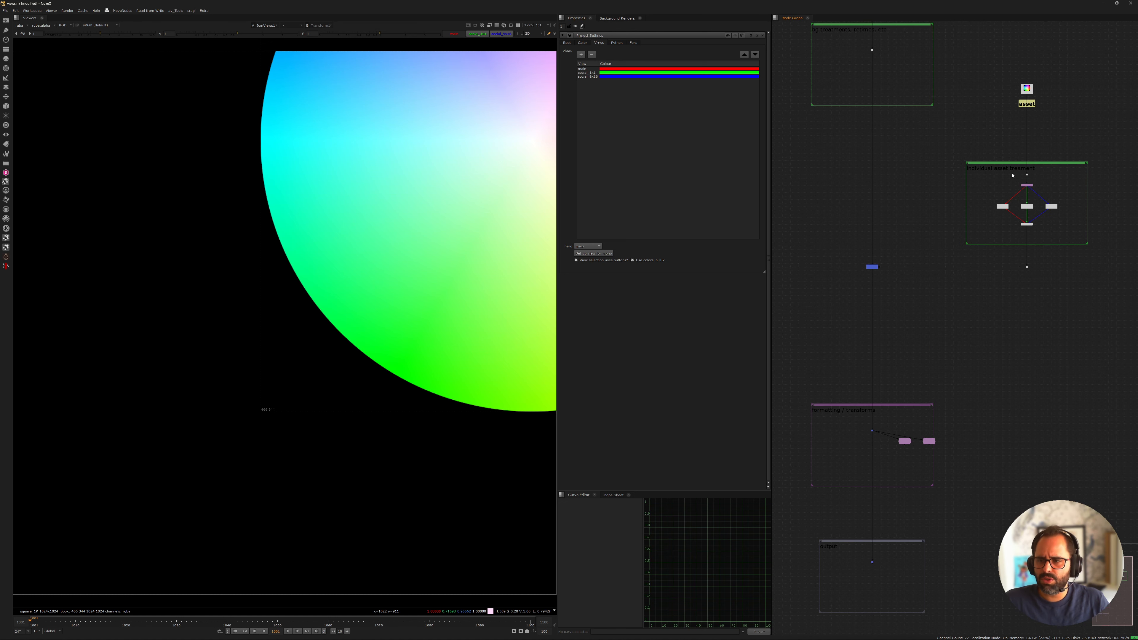
{"action": "left_click", "coordinate": [764, 35]}
{"action": "key", "text": "1"}
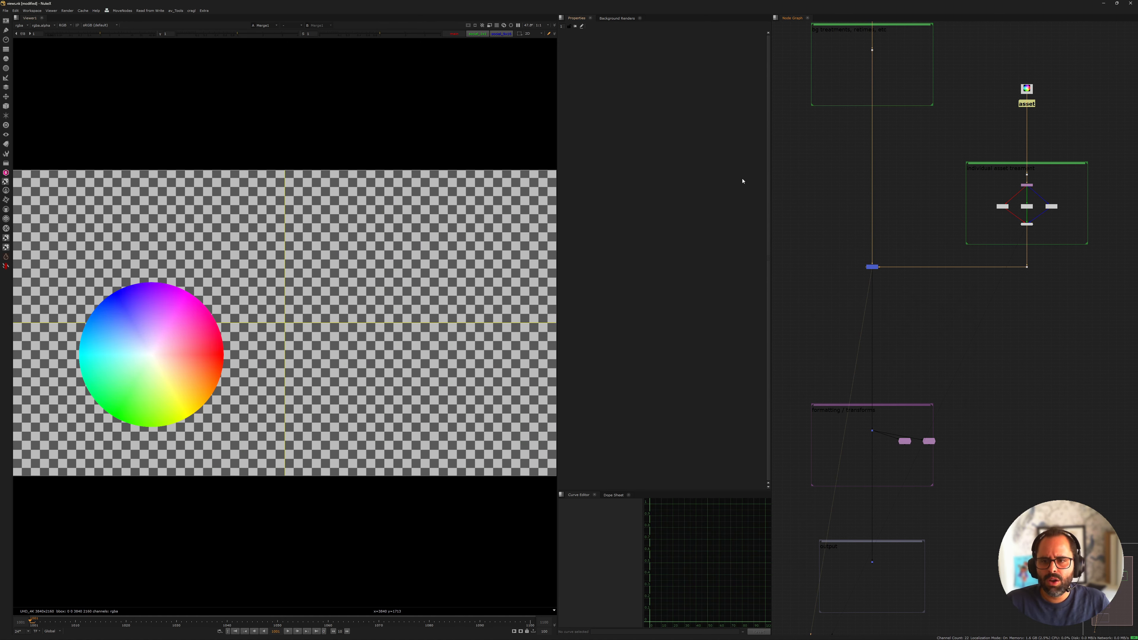
Add a Roto node near the plate's treatments backdrop and draw a closed triangular Bezier shape across the frame's upper edge
{"action": "middle_click_drag", "start_coordinate": [857, 145], "coordinate": [924, 239]}
{"action": "middle_click_drag", "start_coordinate": [896, 94], "coordinate": [851, 140]}
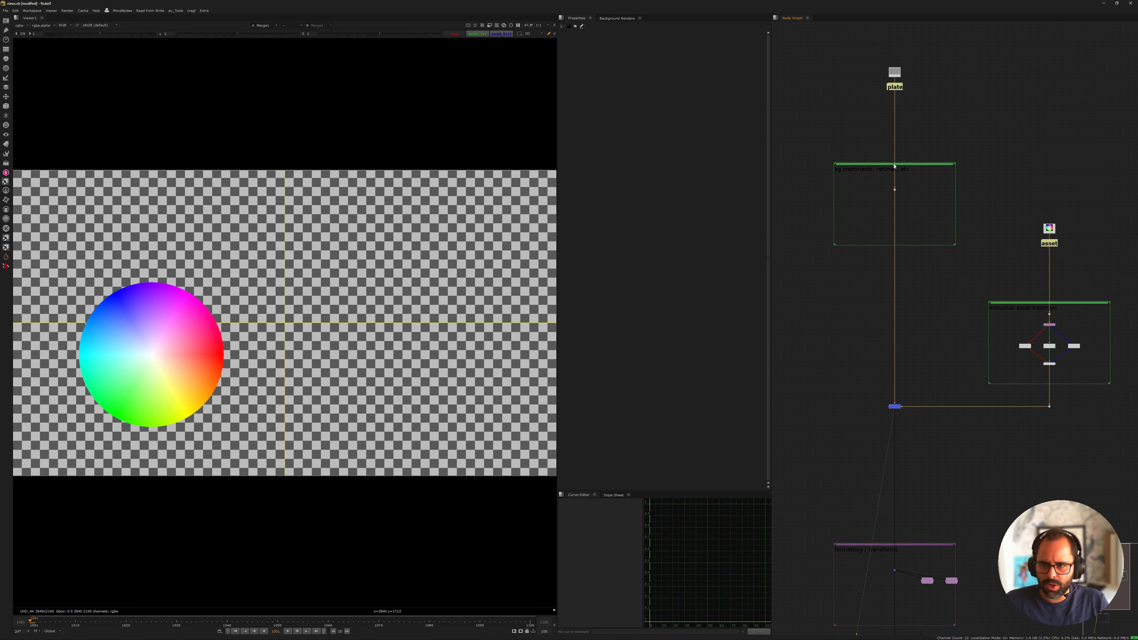
{"action": "key", "text": "o"}
{"action": "scroll", "coordinate": [955, 142], "scroll_direction": "up", "scroll_amount": 2}
{"action": "scroll", "coordinate": [956, 148], "scroll_direction": "up", "scroll_amount": 3}
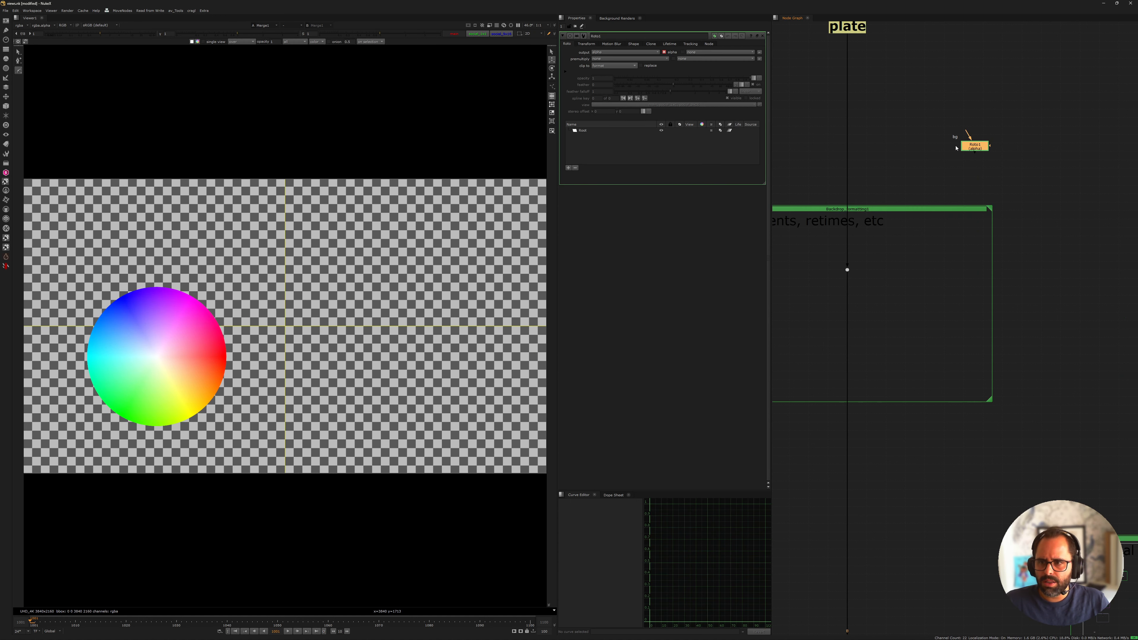
{"action": "scroll", "coordinate": [956, 148], "scroll_direction": "up", "scroll_amount": 4}
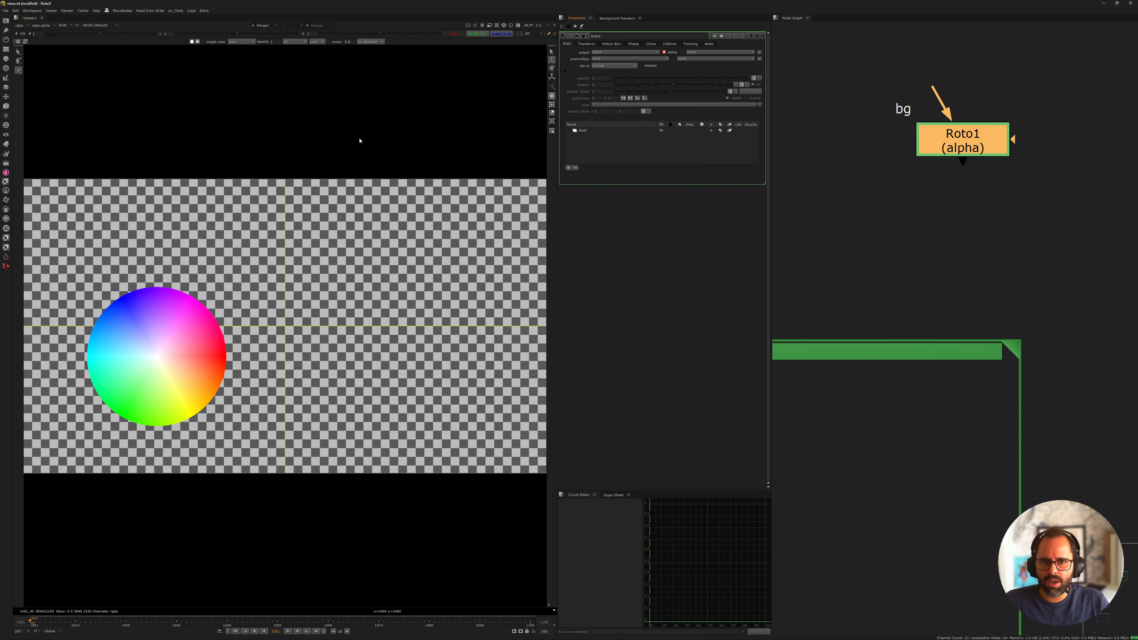
{"action": "left_click", "coordinate": [409, 130]}
{"action": "left_click", "coordinate": [491, 211]}
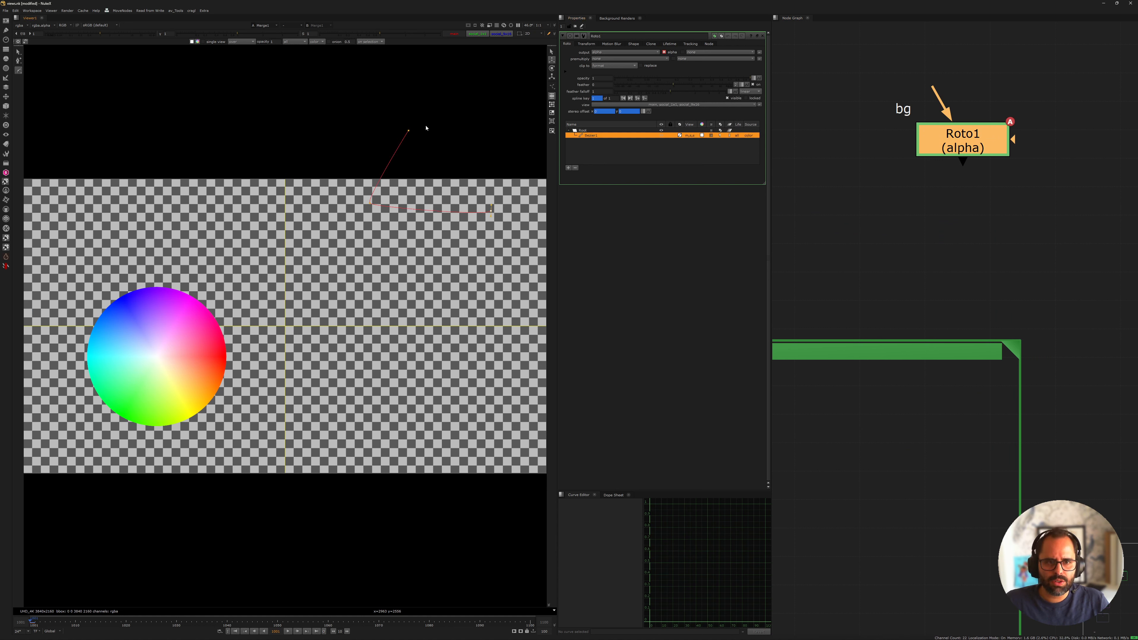
{"action": "left_click", "coordinate": [409, 130]}
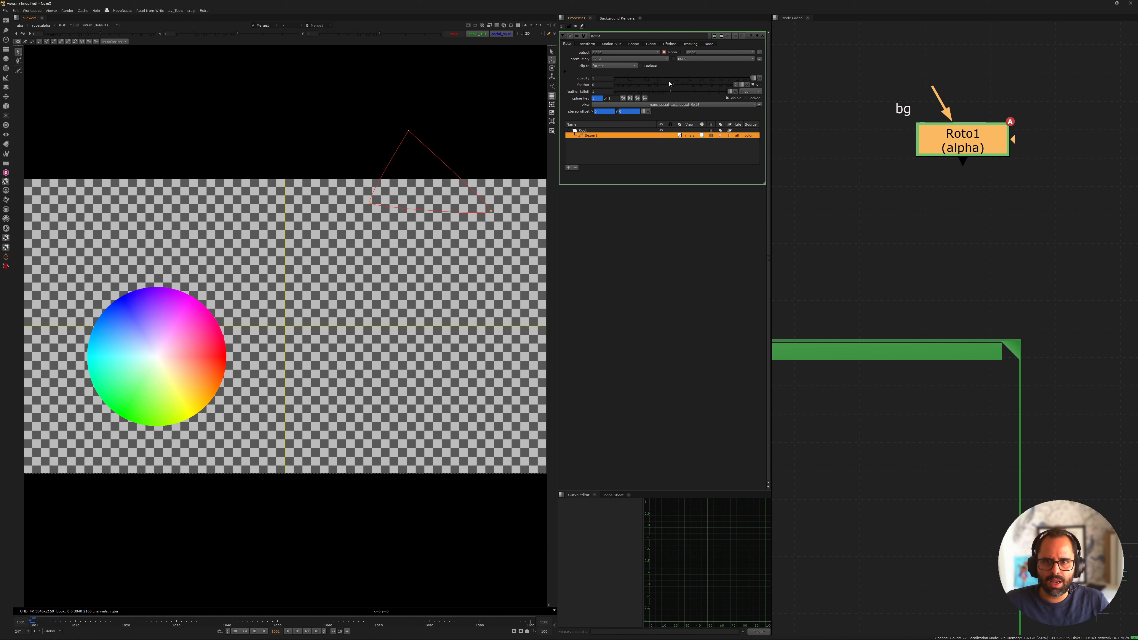
Check the view options for the Bezier shape and examine the individual asset treatment branches for comparison
{"action": "left_click", "coordinate": [662, 106]}
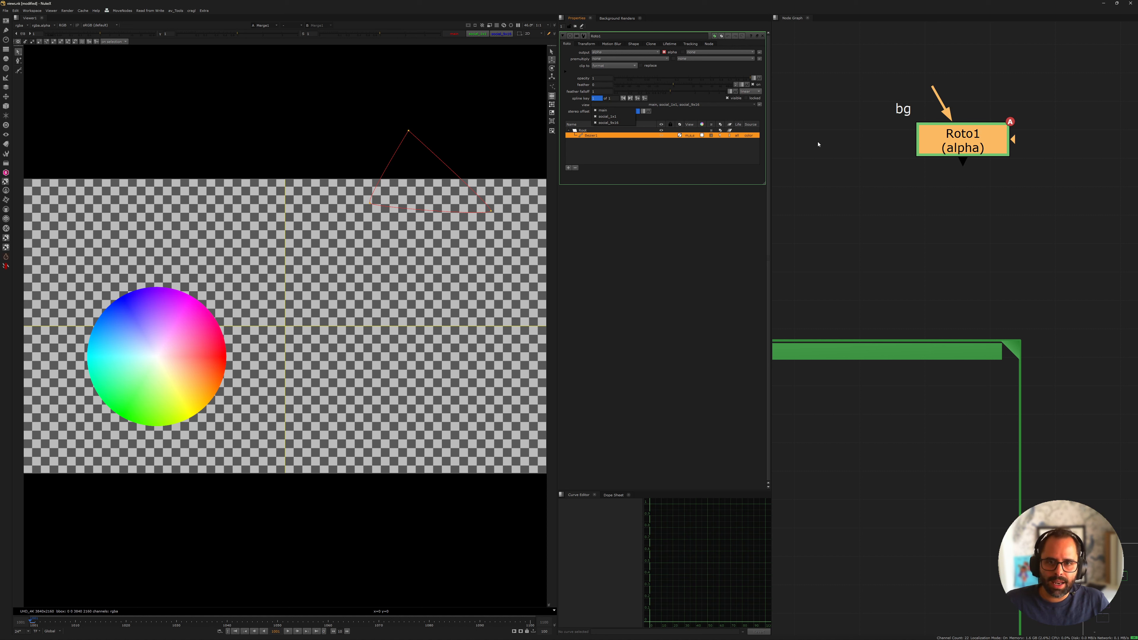
{"action": "left_click", "coordinate": [759, 176]}
{"action": "scroll", "coordinate": [890, 191], "scroll_direction": "down", "scroll_amount": 10}
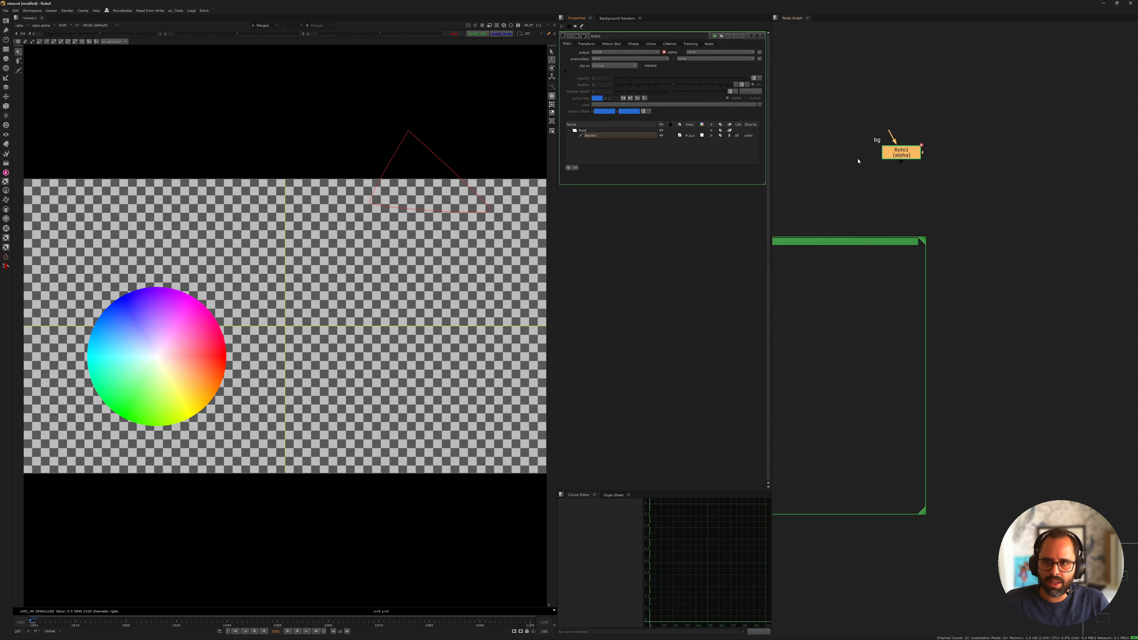
{"action": "scroll", "coordinate": [1006, 336], "scroll_direction": "up", "scroll_amount": 6}
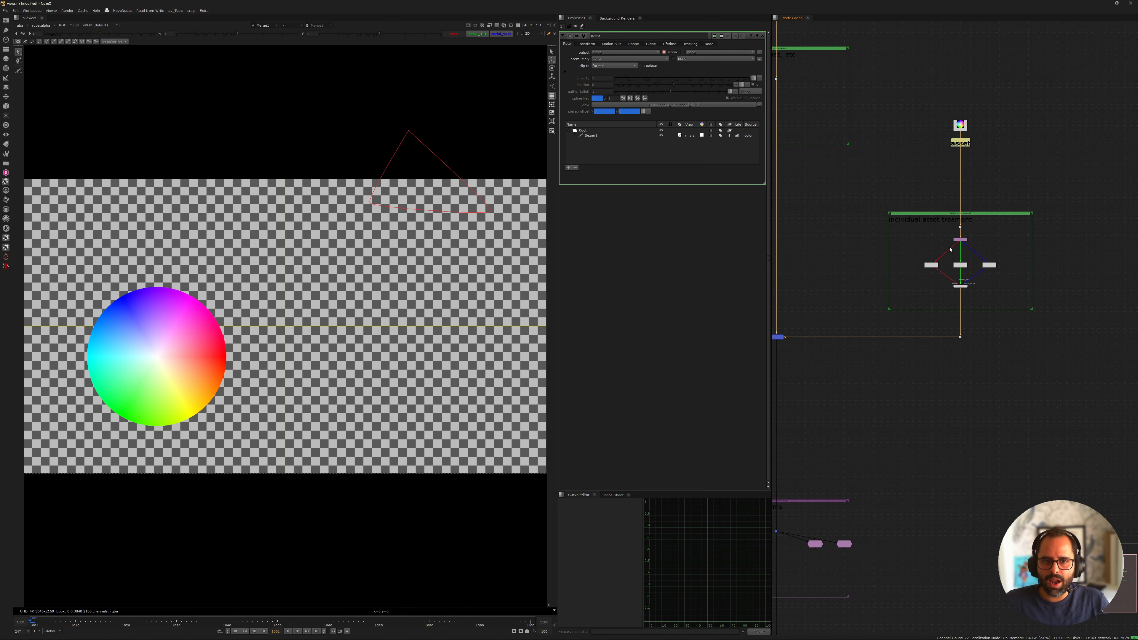
{"action": "scroll", "coordinate": [905, 269], "scroll_direction": "up", "scroll_amount": 4}
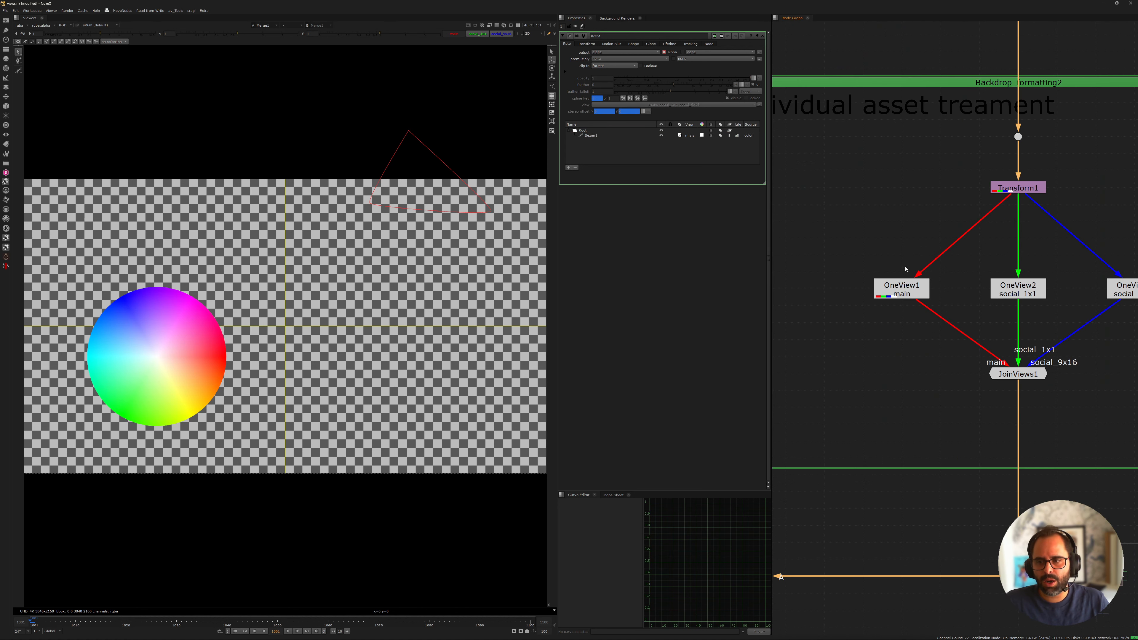
{"action": "scroll", "coordinate": [979, 282], "scroll_direction": "down", "scroll_amount": 8}
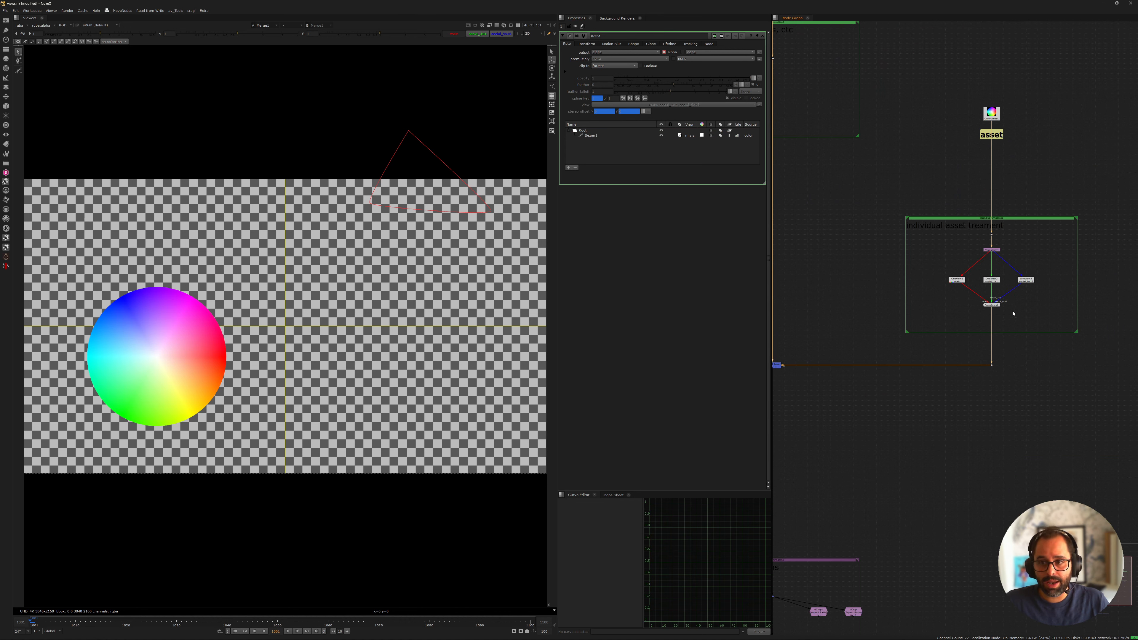
{"action": "middle_click_drag", "start_coordinate": [1013, 313], "coordinate": [1053, 406]}
{"action": "middle_click_drag", "start_coordinate": [858, 77], "coordinate": [892, 163]}
{"action": "scroll", "coordinate": [892, 163], "scroll_direction": "up", "scroll_amount": 5}
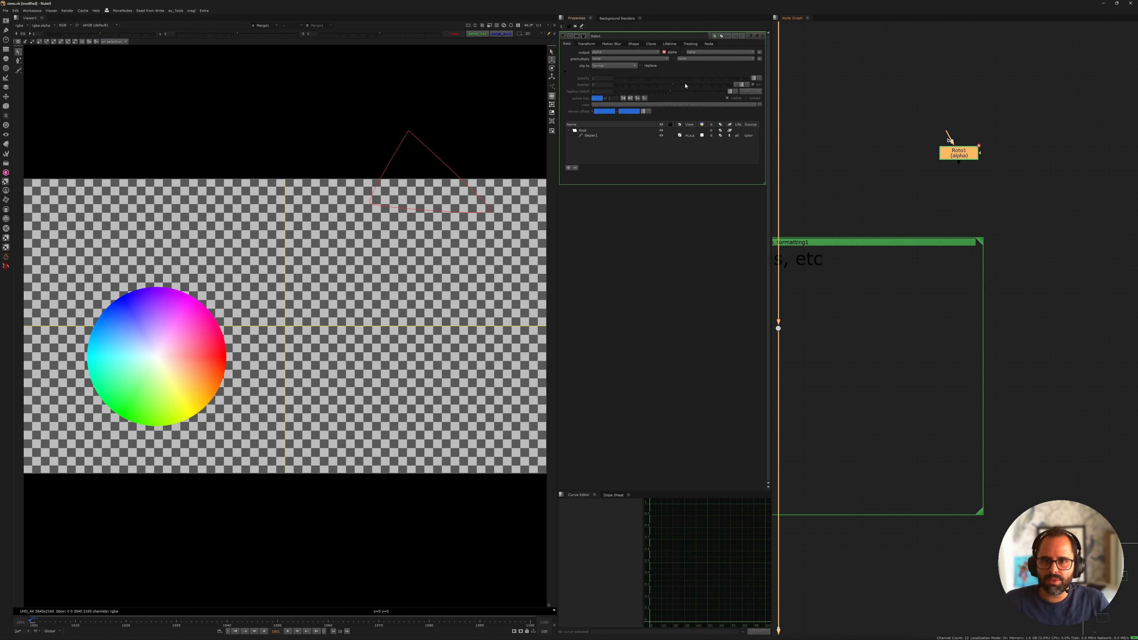
Insert Roto1 into the plate stream below the dot and check which views its Bezier shape can be assigned to
{"action": "left_click_drag", "start_coordinate": [976, 154], "coordinate": [916, 335]}
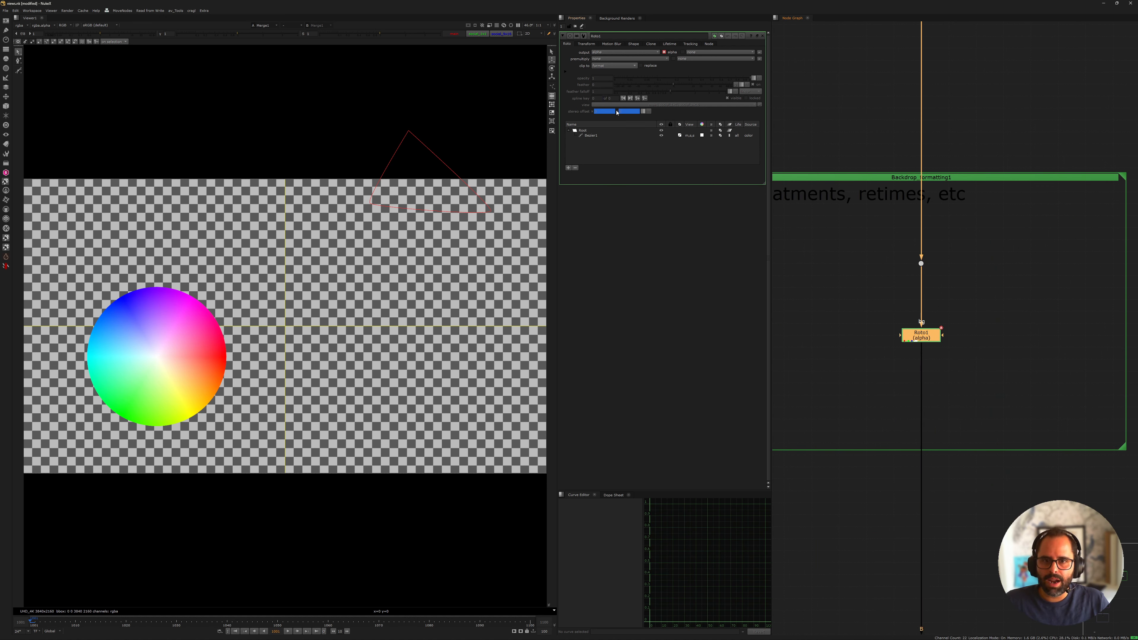
{"action": "left_click", "coordinate": [592, 136]}
{"action": "left_click", "coordinate": [610, 105]}
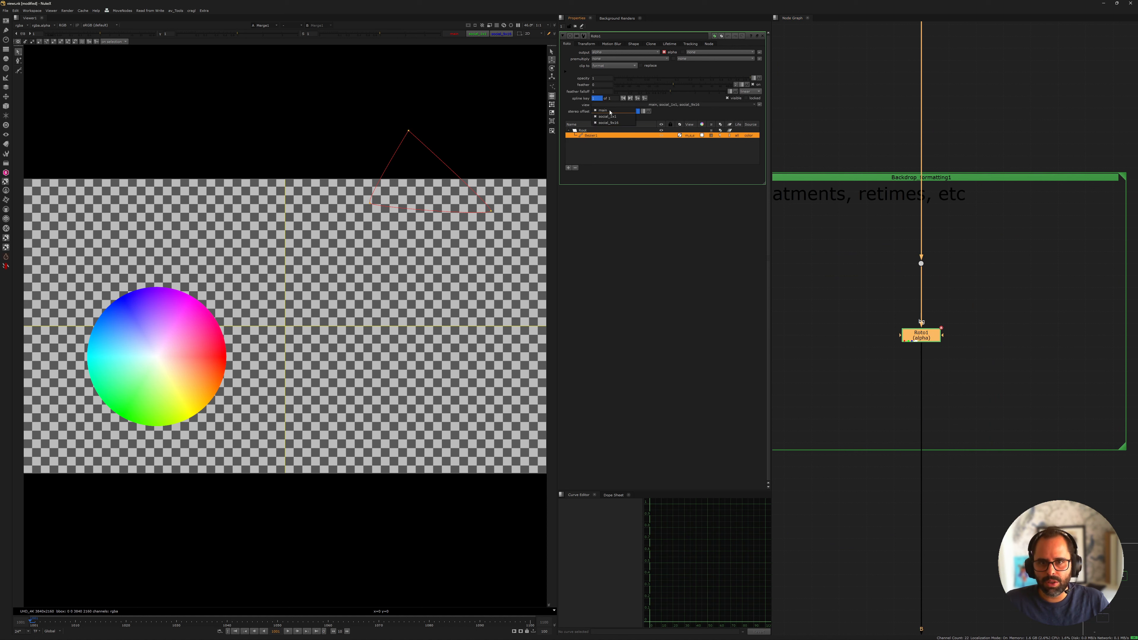
{"action": "left_click", "coordinate": [931, 404]}
Delete the Roto node from the plate stream in the treatments and retimes backdrop
{"action": "key", "text": "f"}
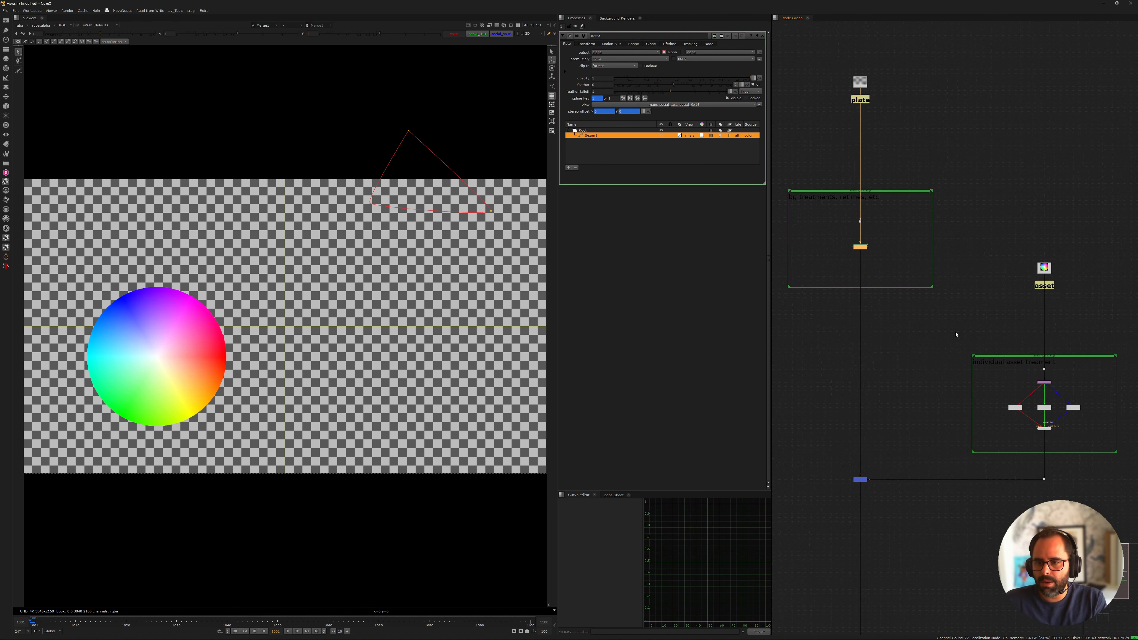
{"action": "mouse_move", "coordinate": [826, 265]}
{"action": "middle_mouse_down"}
{"action": "mouse_move", "coordinate": [786, 221]}
{"action": "mouse_move", "coordinate": [828, 260]}
{"action": "middle_mouse_up"}
{"action": "scroll", "coordinate": [831, 236], "scroll_direction": "up", "scroll_amount": 5}
{"action": "key", "text": "Delete"}
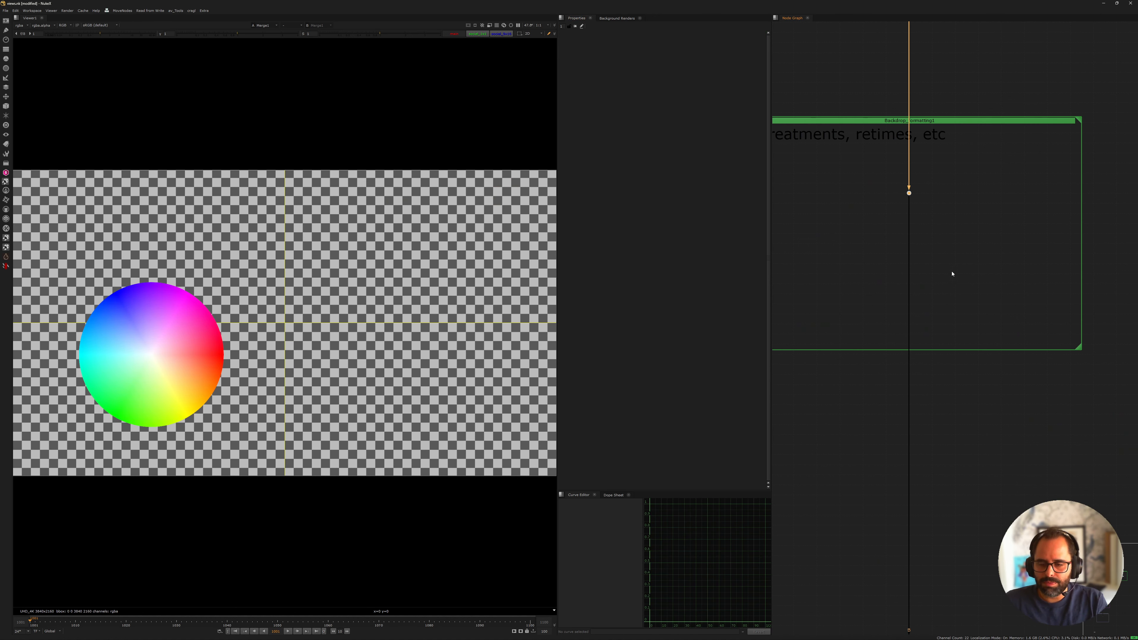
{"action": "middle_click_drag", "start_coordinate": [978, 240], "coordinate": [942, 284]}
{"action": "scroll", "coordinate": [901, 203], "scroll_direction": "down", "scroll_amount": 4}
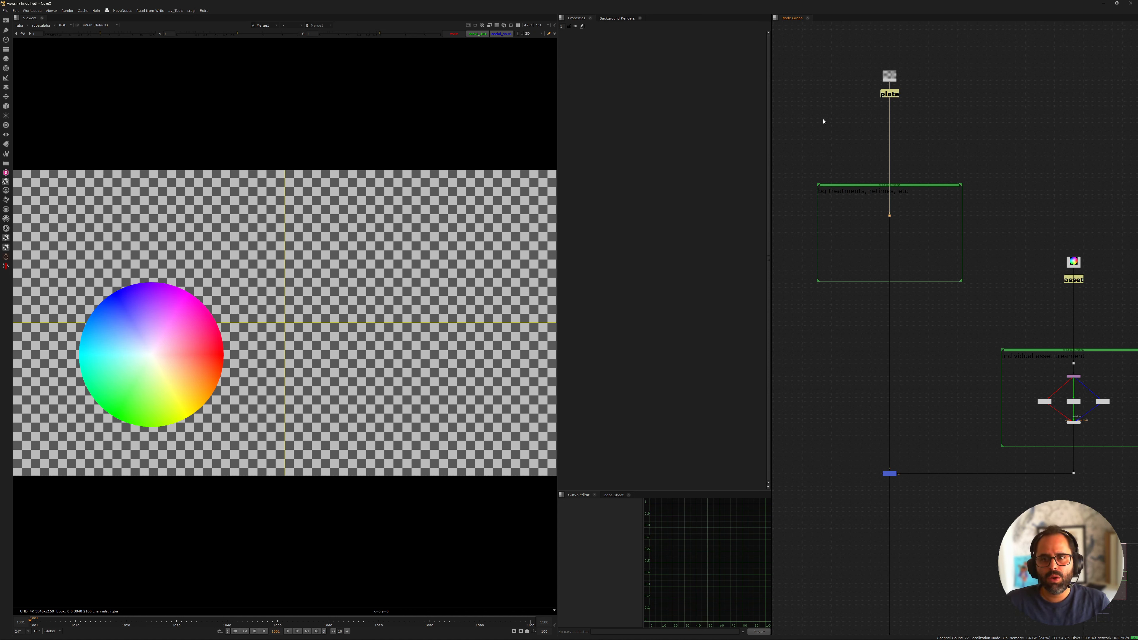
{"action": "key", "text": "m"}
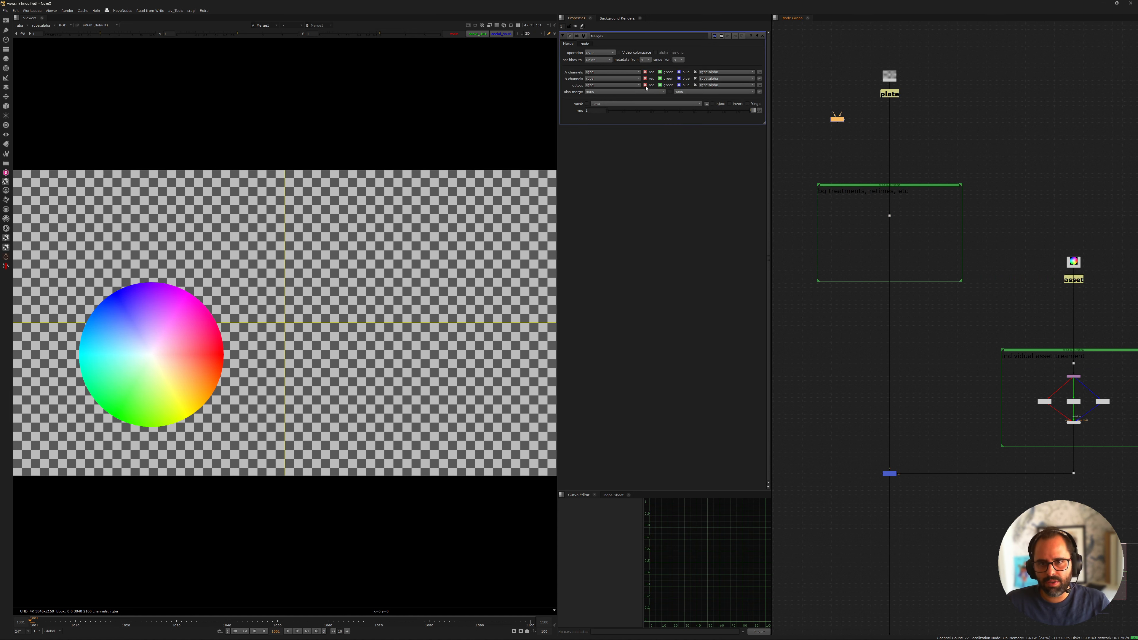
{"action": "key", "text": "Delete"}
{"action": "scroll", "coordinate": [841, 125], "scroll_direction": "up", "scroll_amount": 5}
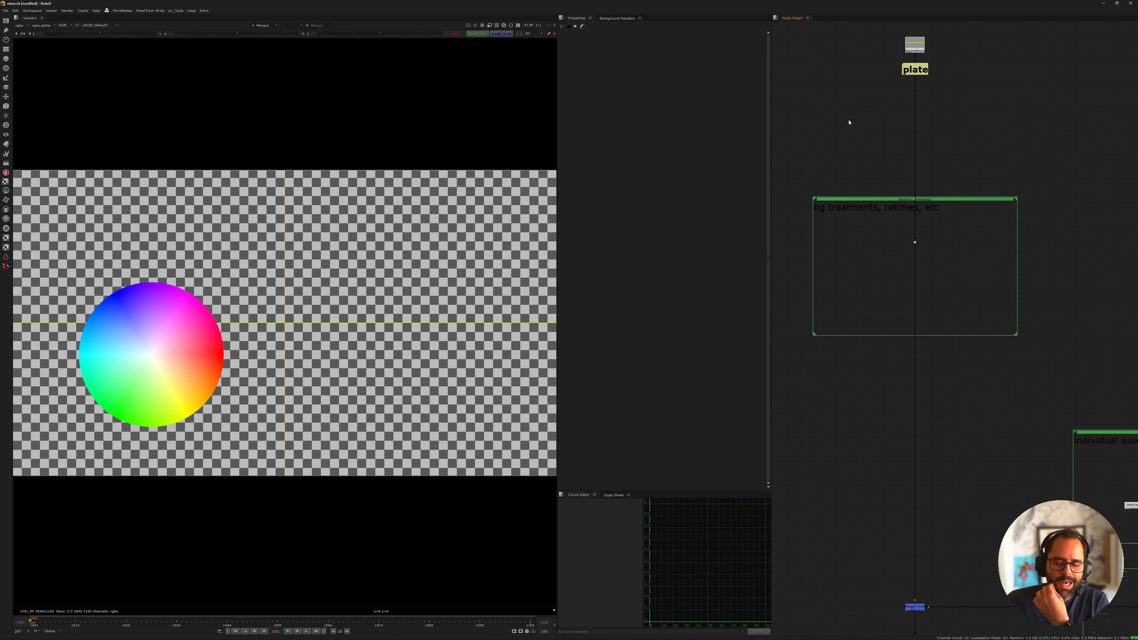
Add a Roto node beside the plate stream and draw a closed triangular Bezier shape across the frame's upper edge
{"action": "key", "text": "o"}
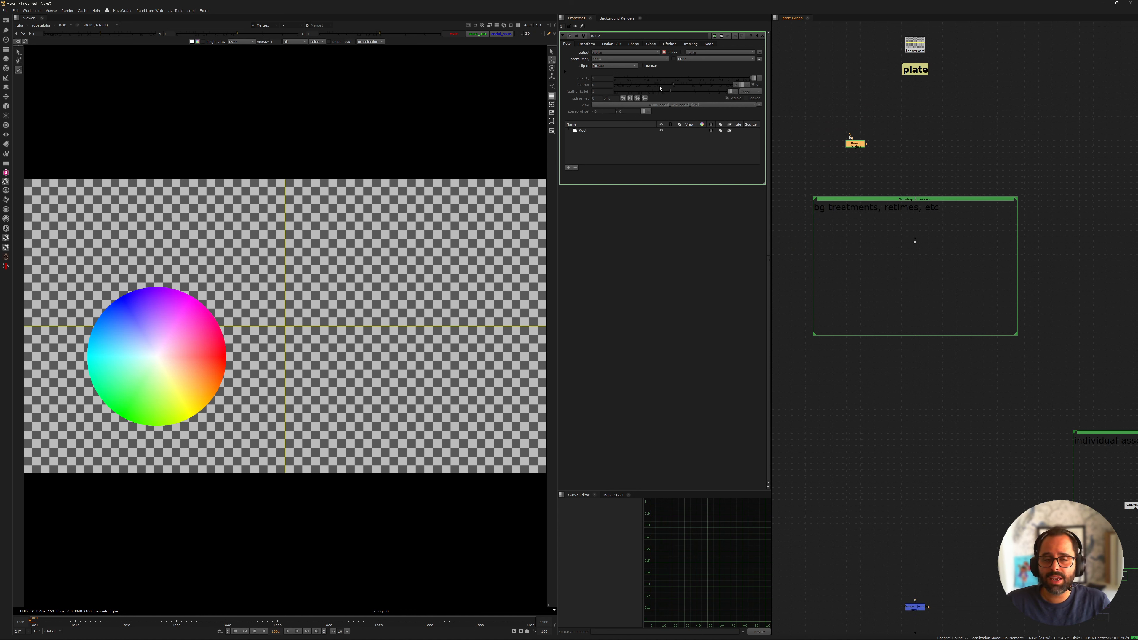
{"action": "left_click_drag", "start_coordinate": [854, 144], "coordinate": [858, 153]}
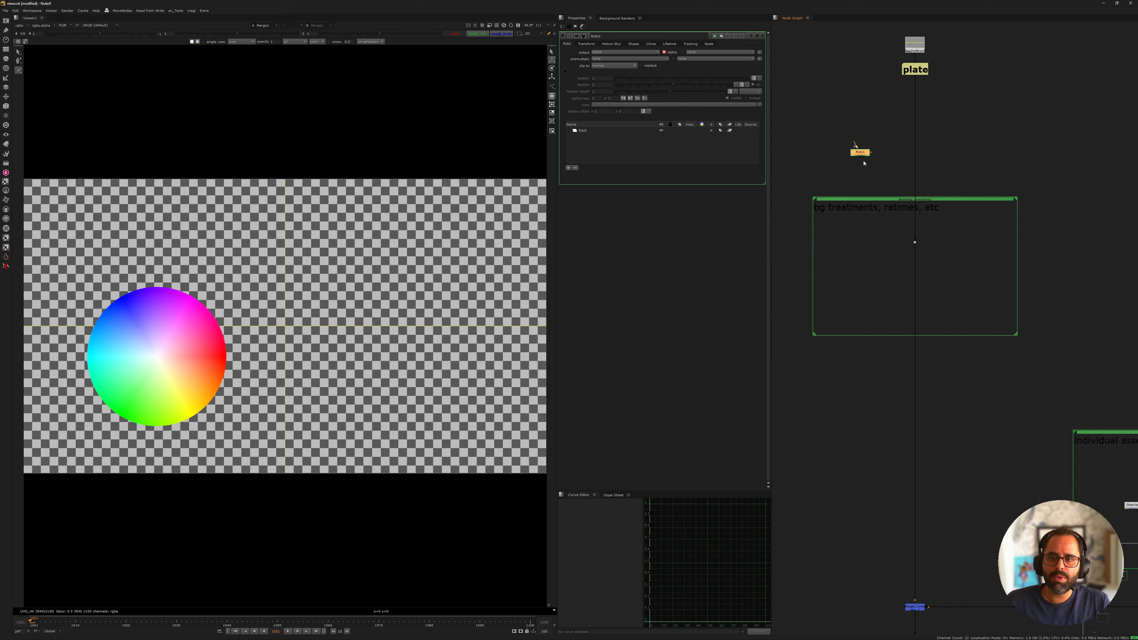
{"action": "left_click_drag", "start_coordinate": [827, 134], "coordinate": [884, 174]}
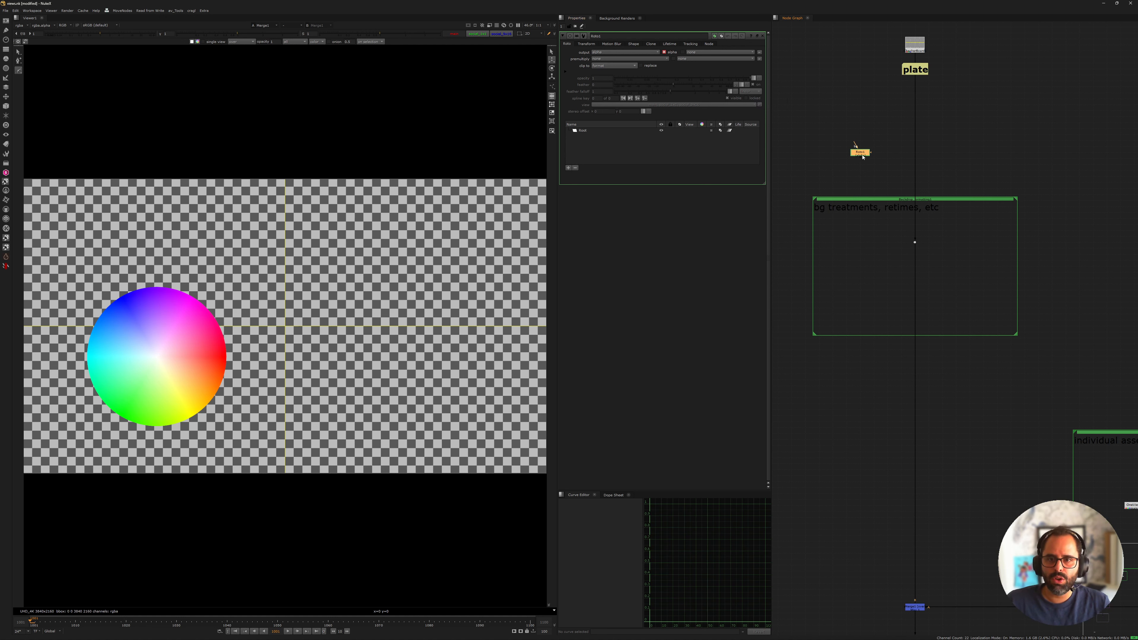
{"action": "left_click", "coordinate": [447, 152]}
{"action": "left_click", "coordinate": [407, 213]}
{"action": "left_click", "coordinate": [486, 239]}
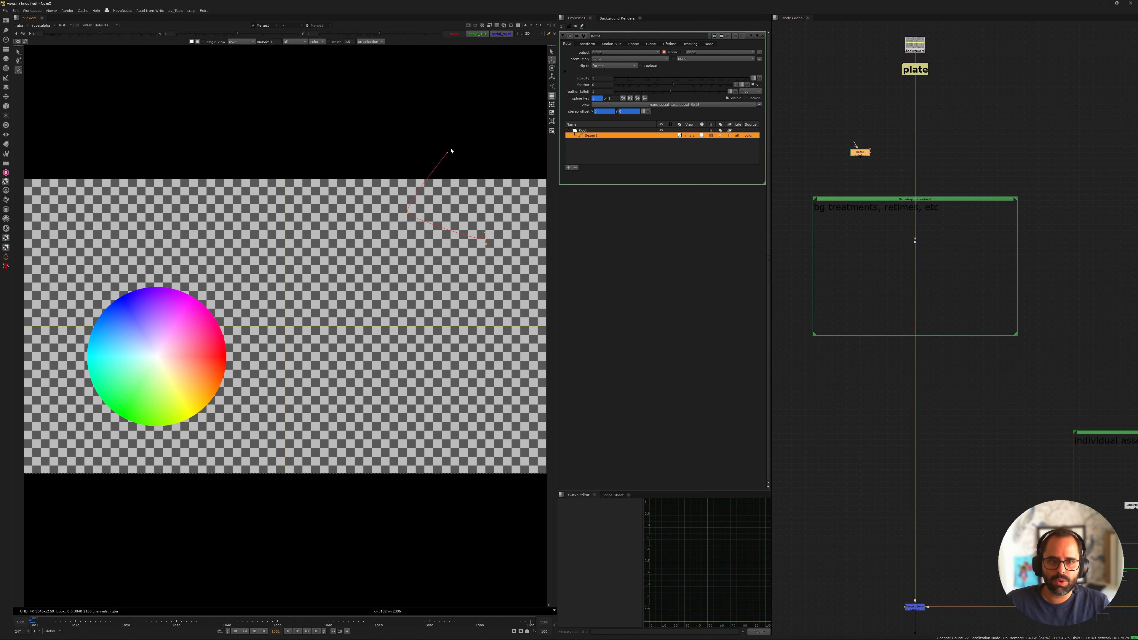
{"action": "left_click", "coordinate": [448, 153]}
{"action": "scroll", "coordinate": [857, 143], "scroll_direction": "up", "scroll_amount": 2}
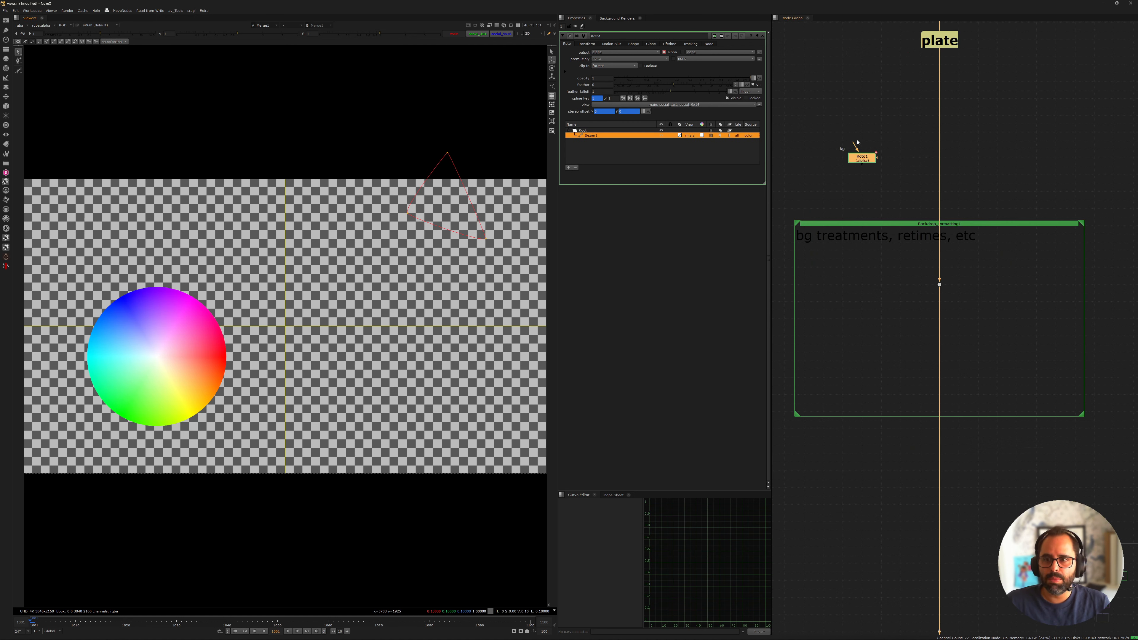
Restrict the Bezier shape to the main view by excluding social_1x1 and social_9x16
{"action": "left_click", "coordinate": [634, 105]}
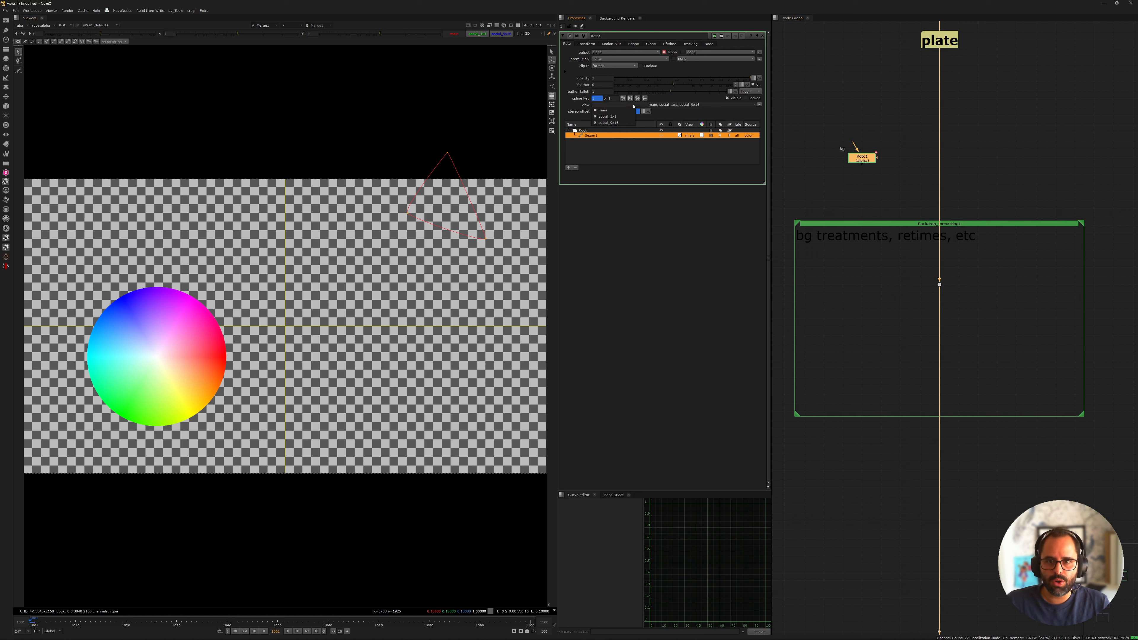
{"action": "left_click", "coordinate": [626, 117]}
{"action": "left_click", "coordinate": [670, 105]}
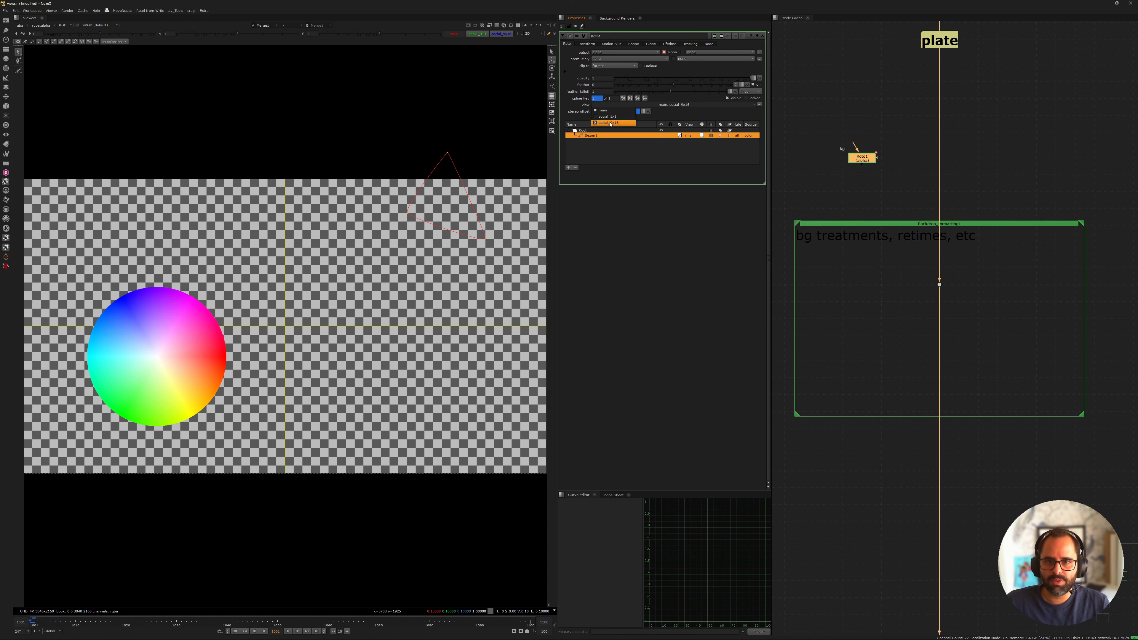
{"action": "left_click", "coordinate": [625, 123]}
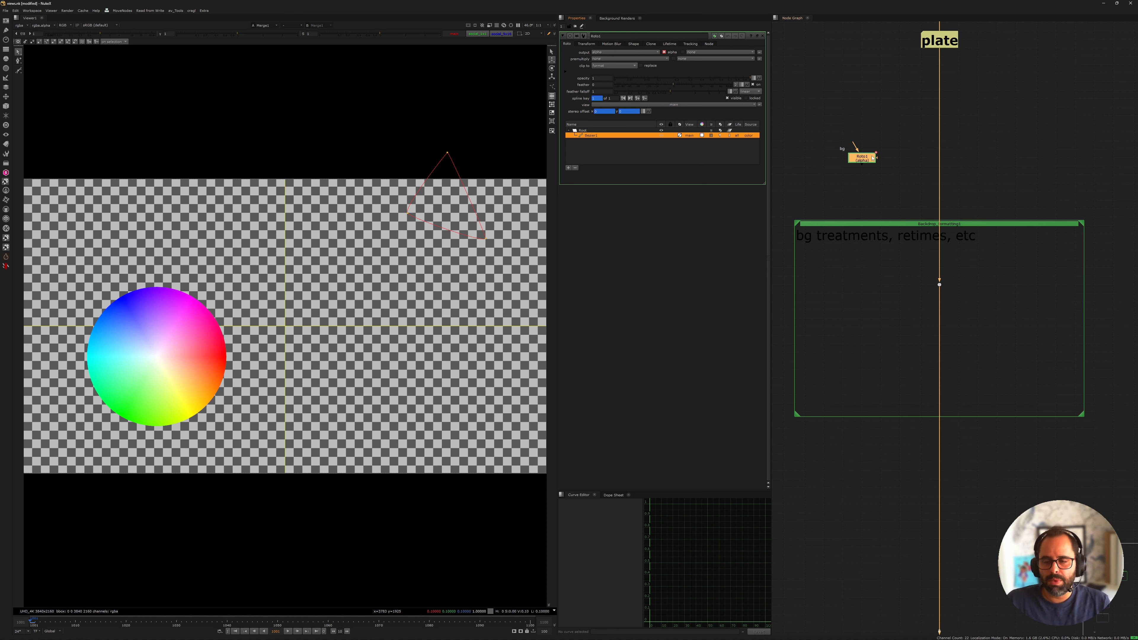
{"action": "scroll", "coordinate": [872, 158], "scroll_direction": "down", "scroll_amount": 5}
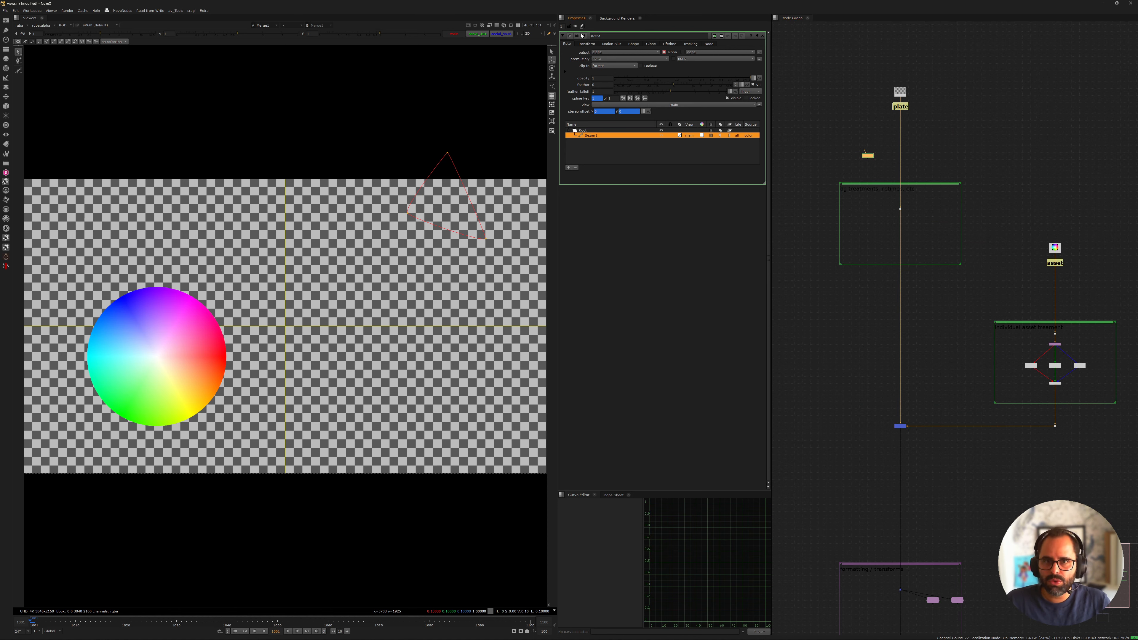
{"action": "scroll", "coordinate": [879, 147], "scroll_direction": "up", "scroll_amount": 5}
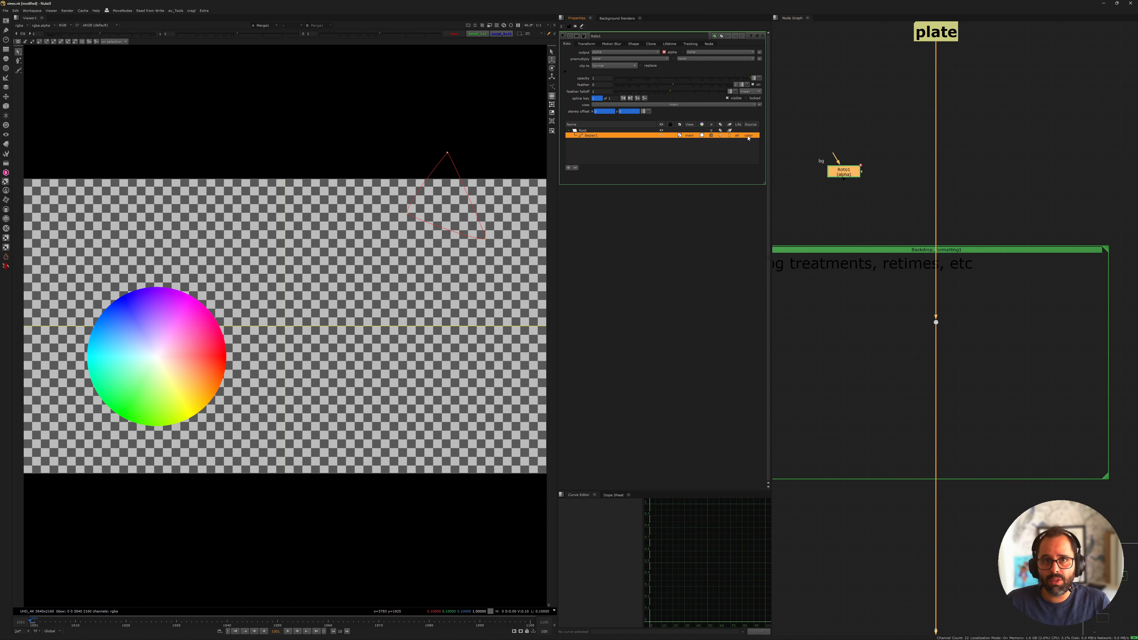
Assign the Bezier shape to the social_1x1 and social_9x16 views again alongside main
{"action": "left_click", "coordinate": [621, 105]}
{"action": "left_click", "coordinate": [616, 117]}
{"action": "left_click", "coordinate": [615, 105]}
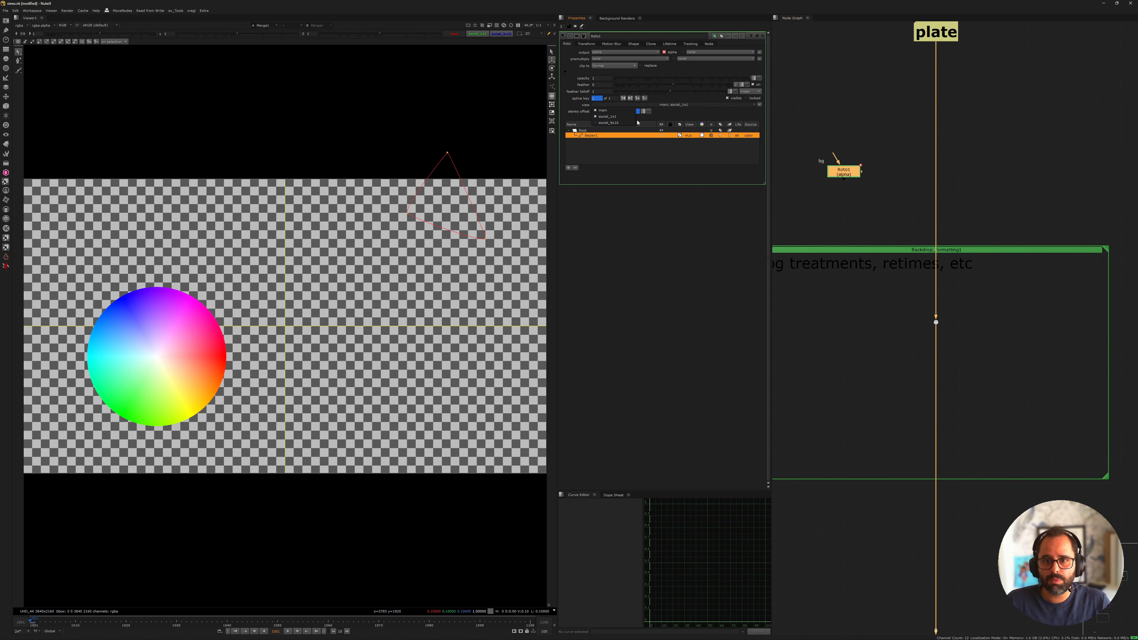
{"action": "left_click", "coordinate": [614, 122]}
Delete the Roto node beside the plate stream
{"action": "middle_click_drag", "start_coordinate": [812, 141], "coordinate": [877, 173]}
{"action": "left_click_drag", "start_coordinate": [877, 173], "coordinate": [960, 241]}
{"action": "key", "text": "Delete"}
Examine the individual asset treatment branches and how their OneView nodes feed JoinViews1
{"action": "scroll", "coordinate": [954, 220], "scroll_direction": "down", "scroll_amount": 5}
{"action": "middle_click_drag", "start_coordinate": [915, 240], "coordinate": [814, 64]}
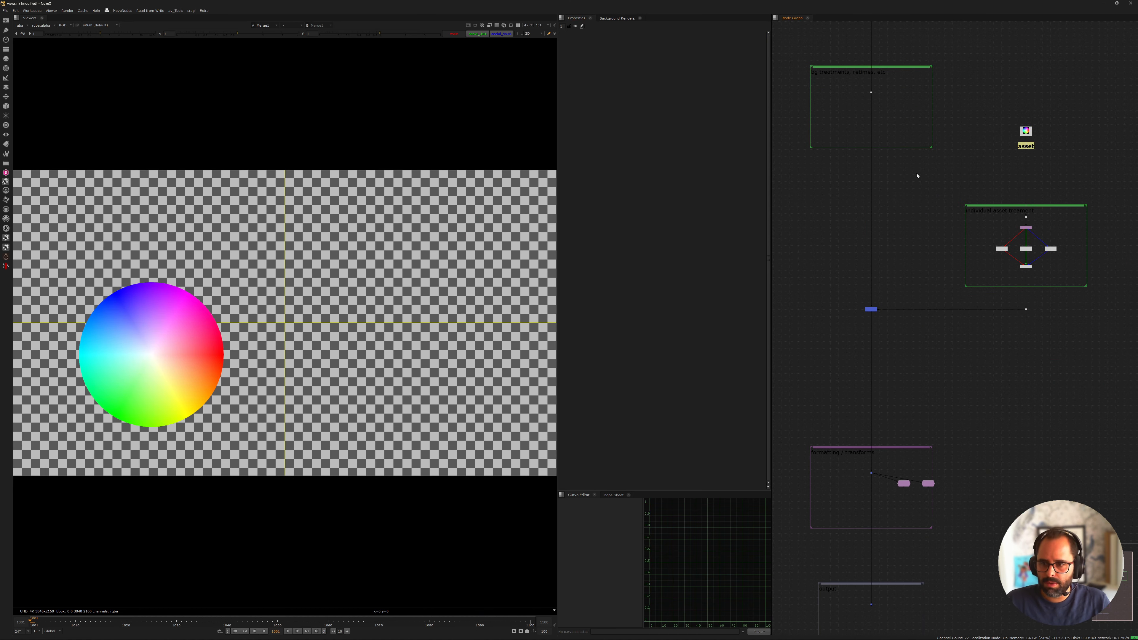
{"action": "scroll", "coordinate": [893, 188], "scroll_direction": "up", "scroll_amount": 1}
{"action": "mouse_move", "coordinate": [878, 230]}
{"action": "middle_mouse_down"}
{"action": "mouse_move", "coordinate": [862, 181]}
{"action": "mouse_move", "coordinate": [872, 232]}
{"action": "middle_mouse_up"}
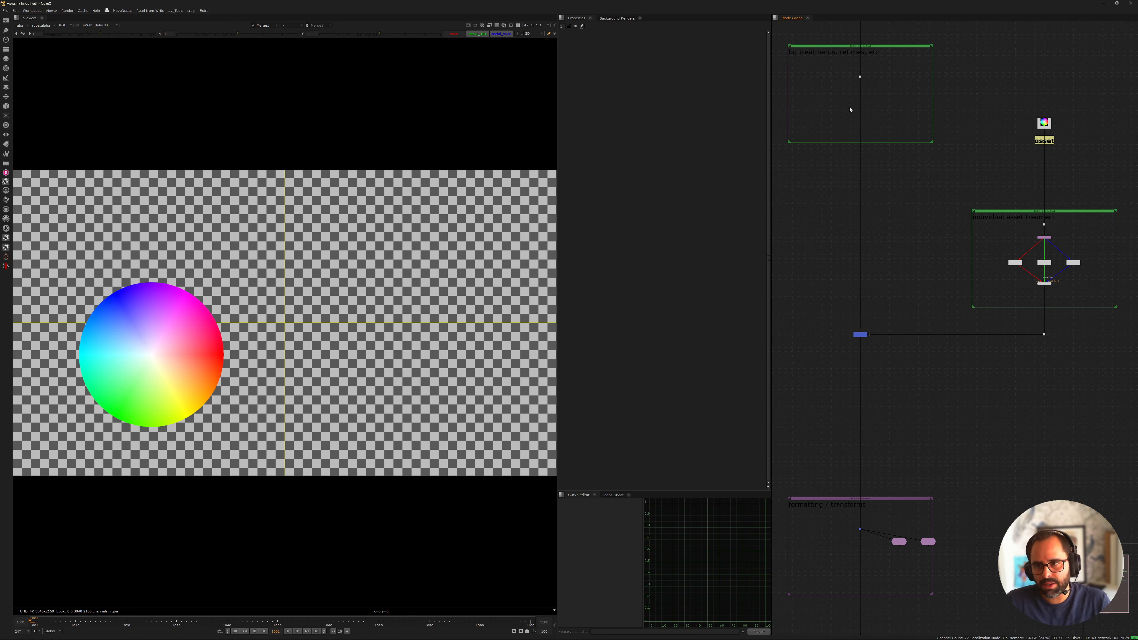
{"action": "middle_click_drag", "start_coordinate": [850, 109], "coordinate": [846, 153]}
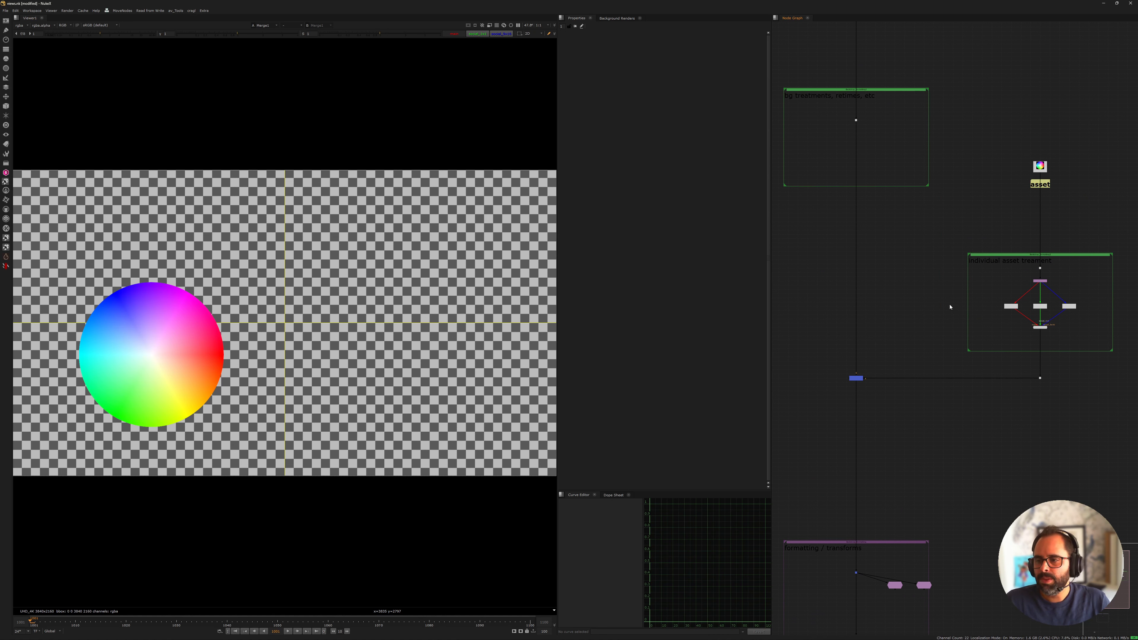
{"action": "middle_click_drag", "start_coordinate": [950, 307], "coordinate": [906, 256]}
{"action": "scroll", "coordinate": [979, 252], "scroll_direction": "up", "scroll_amount": 6}
{"action": "scroll", "coordinate": [974, 219], "scroll_direction": "down", "scroll_amount": 4}
{"action": "middle_click_drag", "start_coordinate": [1007, 251], "coordinate": [907, 209]}
{"action": "scroll", "coordinate": [907, 209], "scroll_direction": "up", "scroll_amount": 6}
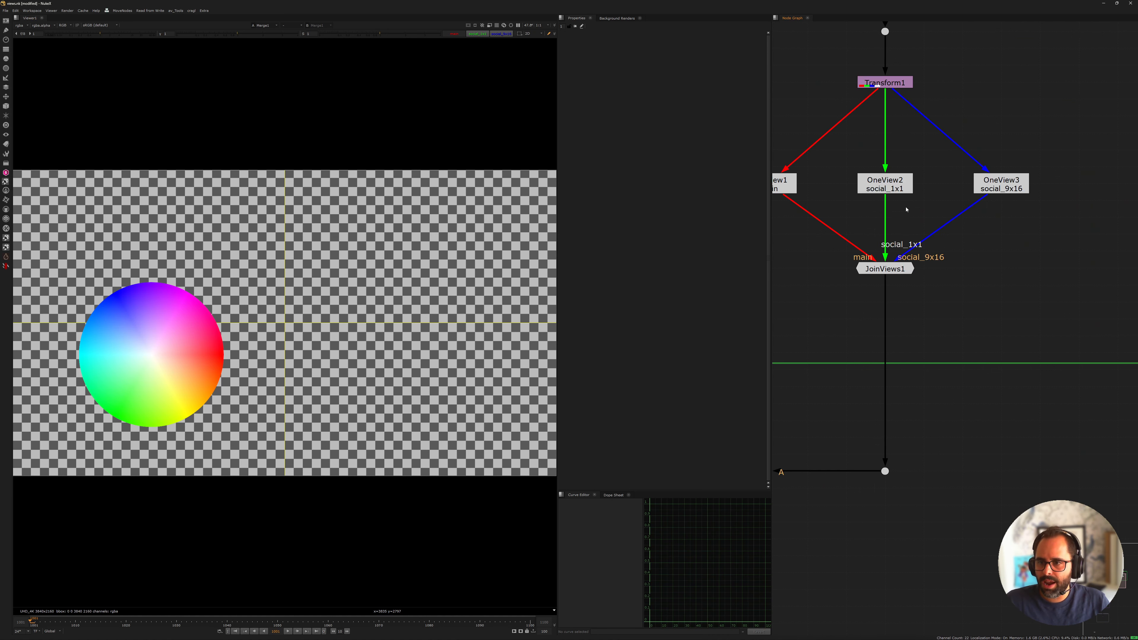
Reposition JoinViews1 below the three OneView nodes so it sits inside the individual asset treatment backdrop
{"action": "scroll", "coordinate": [907, 209], "scroll_direction": "down", "scroll_amount": 5}
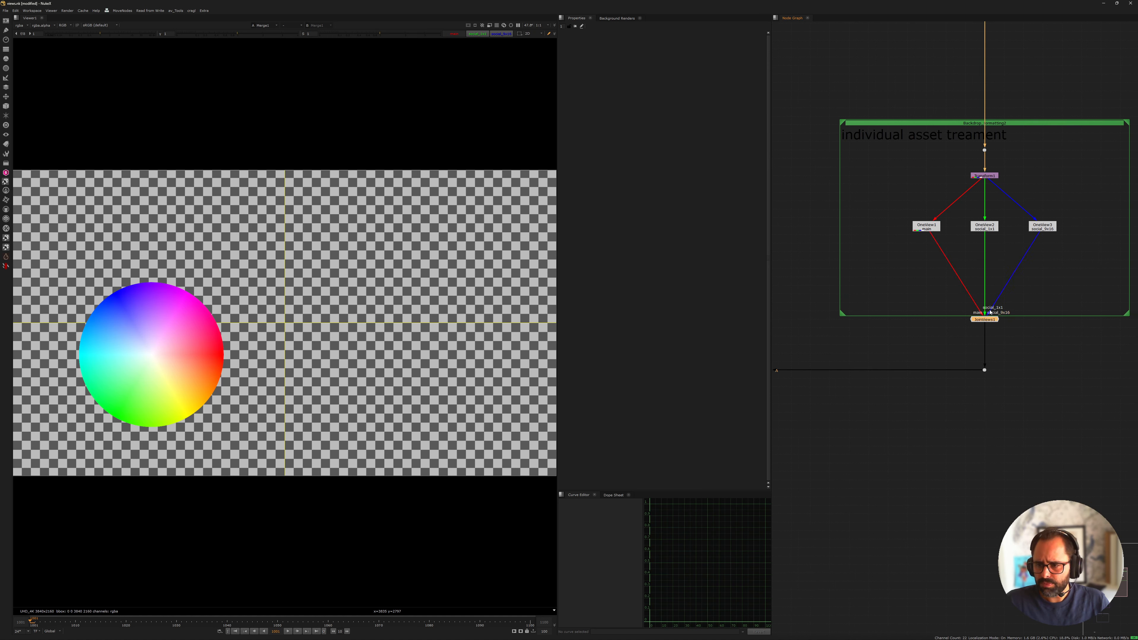
{"action": "left_click_drag", "start_coordinate": [990, 318], "coordinate": [990, 294]}
{"action": "middle_click_drag", "start_coordinate": [982, 251], "coordinate": [962, 302]}
{"action": "scroll", "coordinate": [919, 315], "scroll_direction": "down", "scroll_amount": 4}
{"action": "middle_click_drag", "start_coordinate": [805, 362], "coordinate": [909, 299]}
{"action": "middle_click_drag", "start_coordinate": [1078, 205], "coordinate": [1014, 194]}
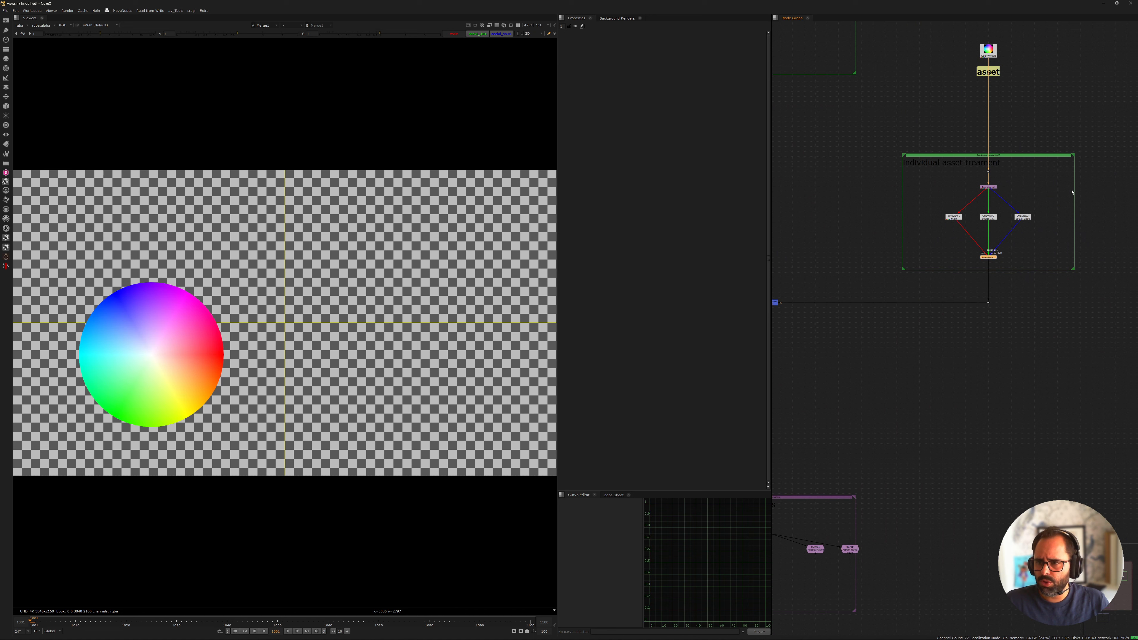
Display the output of the dot in the formatting / transforms backdrop in the viewer
{"action": "key", "text": "f"}
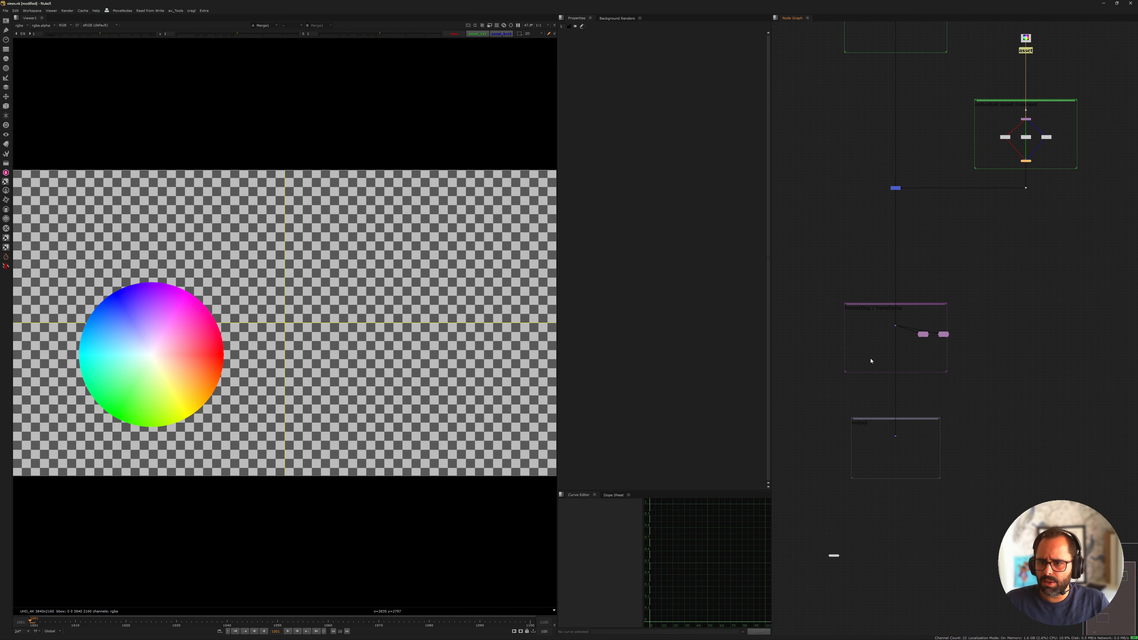
{"action": "key", "text": "f"}
{"action": "scroll", "coordinate": [932, 406], "scroll_direction": "up", "scroll_amount": 5}
{"action": "middle_click_drag", "start_coordinate": [829, 423], "coordinate": [880, 294]}
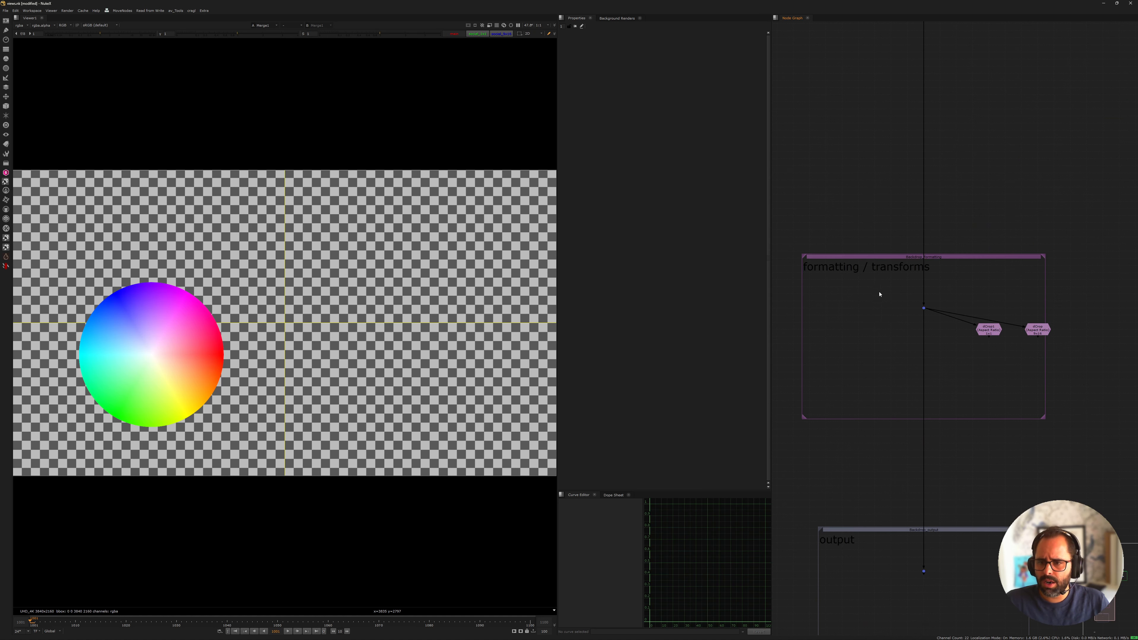
{"action": "scroll", "coordinate": [881, 294], "scroll_direction": "up", "scroll_amount": 3}
{"action": "left_click", "coordinate": [950, 320]}
{"action": "key", "text": "1"}
{"action": "scroll", "coordinate": [976, 333], "scroll_direction": "down", "scroll_amount": 3}
{"action": "middle_click_drag", "start_coordinate": [977, 333], "coordinate": [963, 241]}
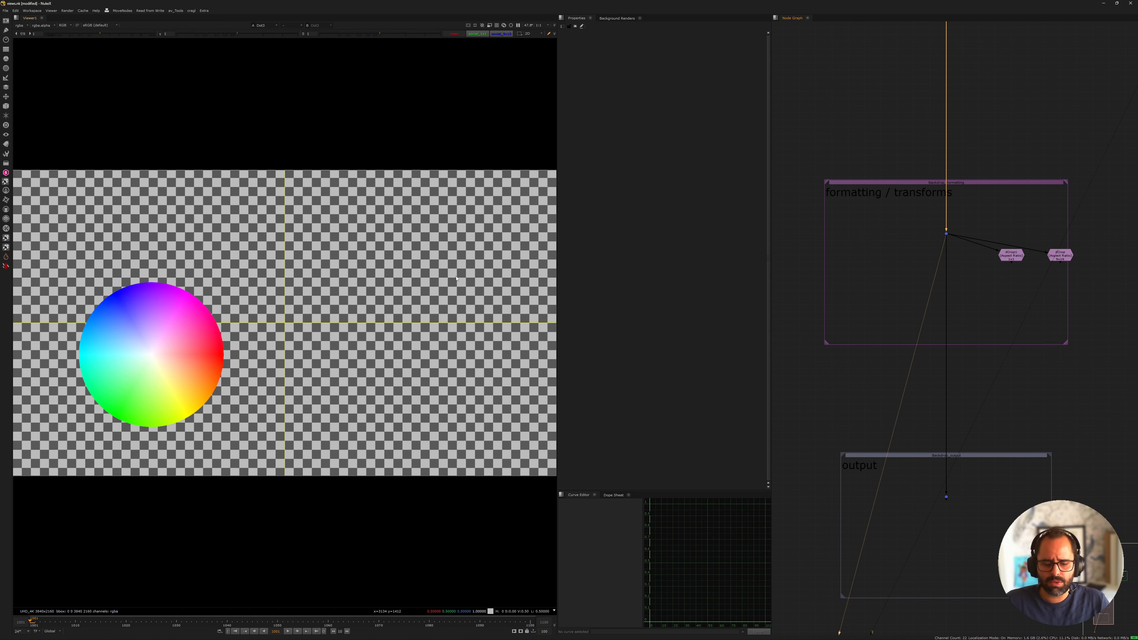
{"action": "scroll", "coordinate": [354, 258], "scroll_direction": "down", "scroll_amount": 3}
{"action": "scroll", "coordinate": [1021, 260], "scroll_direction": "up", "scroll_amount": 2}
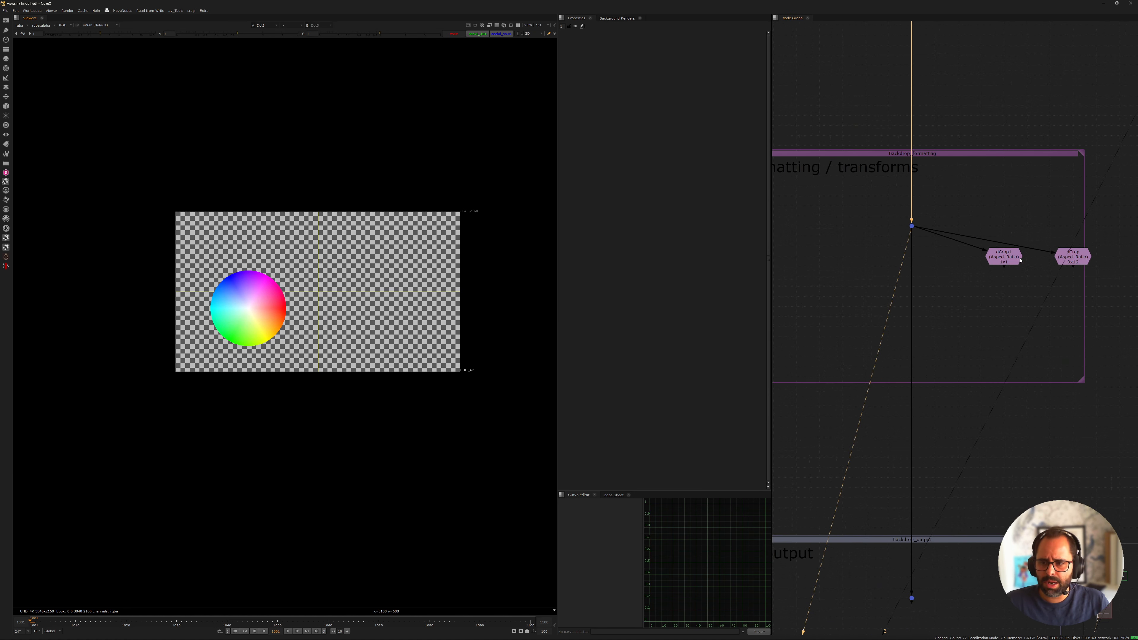
View the 1x1 dCrop and the 9x16 dCrop outputs in turn to compare their framing
{"action": "left_click", "coordinate": [1020, 259]}
{"action": "key", "text": "1"}
{"action": "left_click", "coordinate": [1073, 259]}
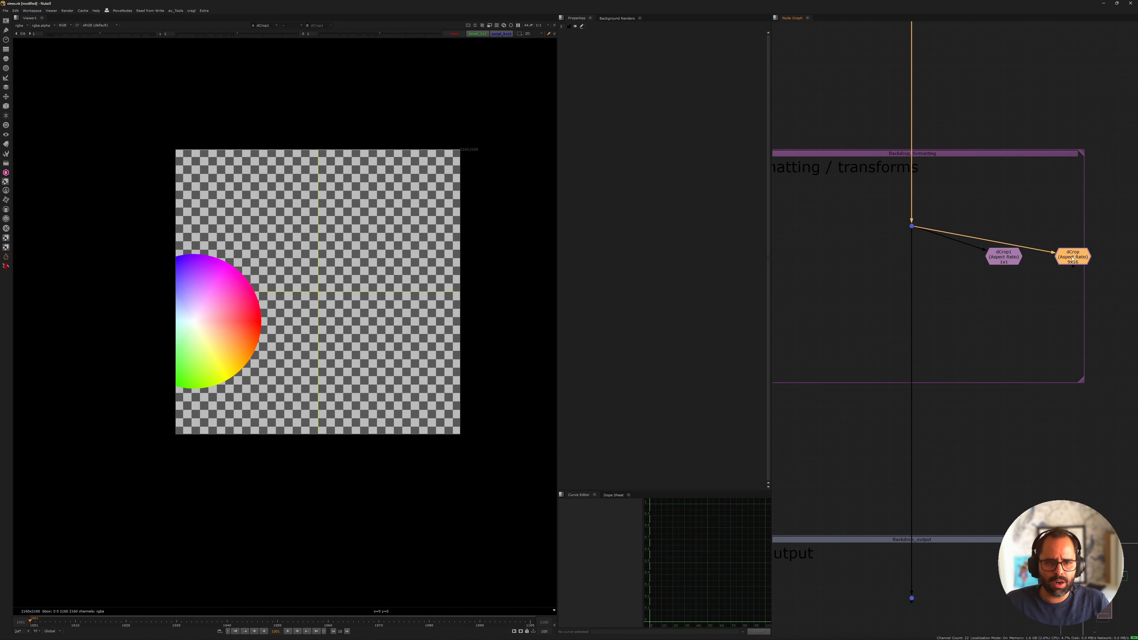
{"action": "key", "text": "1"}
{"action": "scroll", "coordinate": [468, 259], "scroll_direction": "down", "scroll_amount": 1}
{"action": "middle_click_drag", "start_coordinate": [468, 259], "coordinate": [464, 278]}
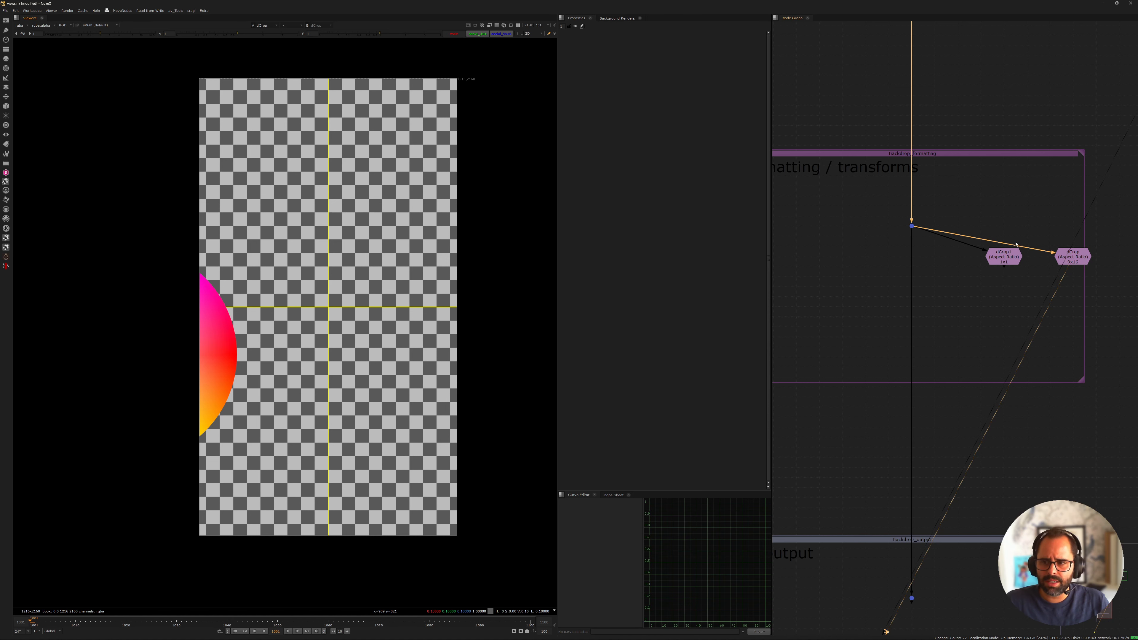
Detach the 1x1 and 9x16 dCrop nodes from the formatting dot and move them outside the backdrop
{"action": "middle_click_drag", "start_coordinate": [861, 201], "coordinate": [815, 231]}
{"action": "middle_click_drag", "start_coordinate": [919, 254], "coordinate": [932, 183]}
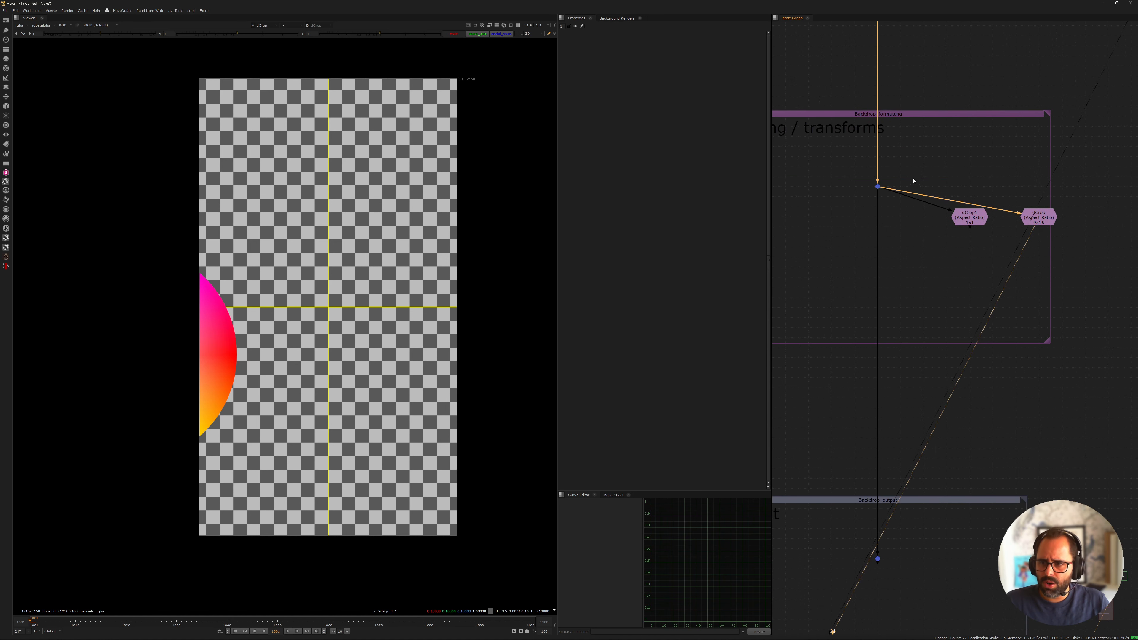
{"action": "left_click_drag", "start_coordinate": [914, 180], "coordinate": [1136, 335]}
{"action": "left_click_drag", "start_coordinate": [976, 219], "coordinate": [1049, 218]}
{"action": "left_click", "coordinate": [902, 246]}
{"action": "middle_click_drag", "start_coordinate": [820, 188], "coordinate": [878, 200]}
{"action": "scroll", "coordinate": [878, 200], "scroll_direction": "up", "scroll_amount": 3}
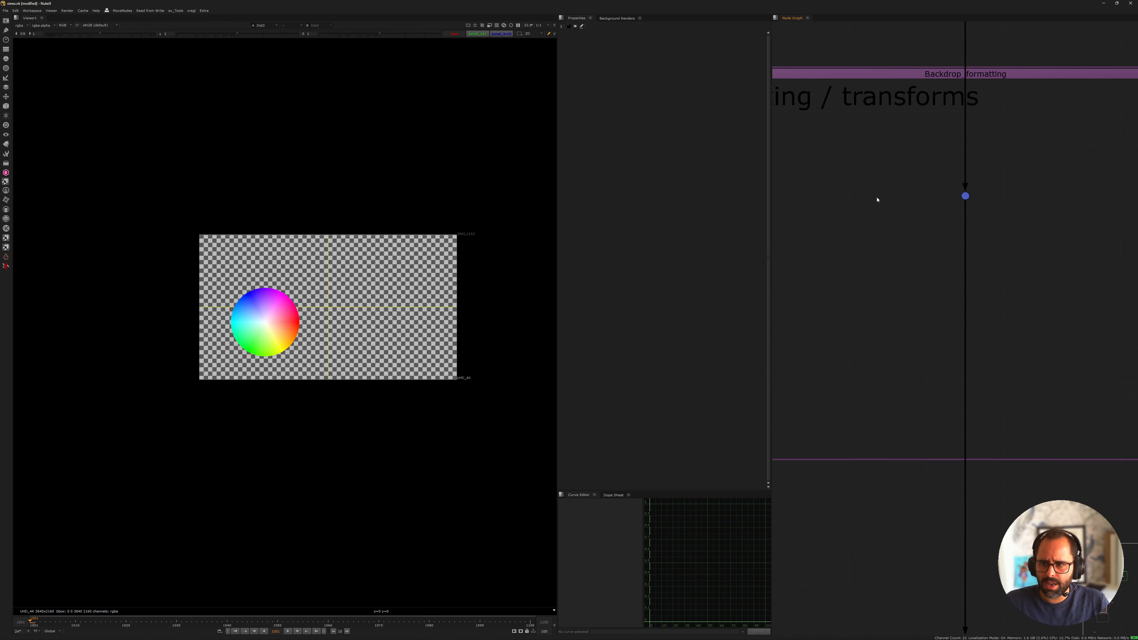
Insert a Split and Join after the formatting dot to create separate main, social_1x1 and social_9x16 branches
{"action": "left_click_drag", "start_coordinate": [884, 174], "coordinate": [1039, 242]}
{"action": "key", "text": "Tab"}
{"action": "type", "text": "spli"}
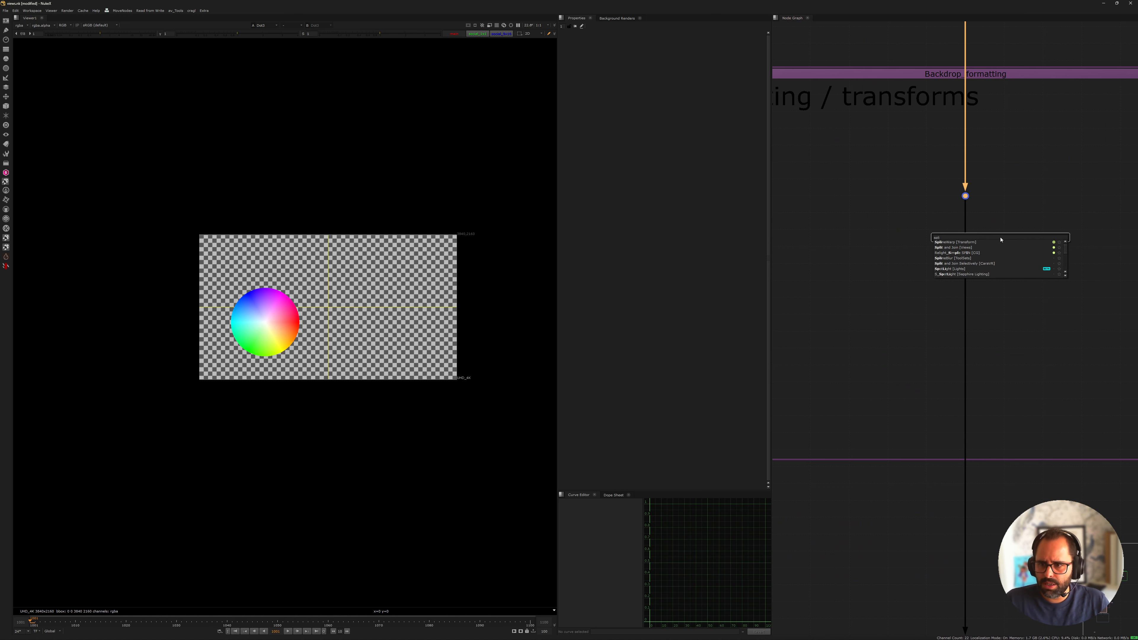
{"action": "key", "text": "Down"}
{"action": "key", "text": "Return"}
Arrange OneView4, OneView5 and OneView6 in an evenly spaced row beneath the dot, with JoinViews2 centred below them
{"action": "left_click", "coordinate": [1000, 258]}
{"action": "left_click_drag", "start_coordinate": [1000, 258], "coordinate": [887, 281]}
{"action": "left_click_drag", "start_coordinate": [1054, 266], "coordinate": [1054, 286]}
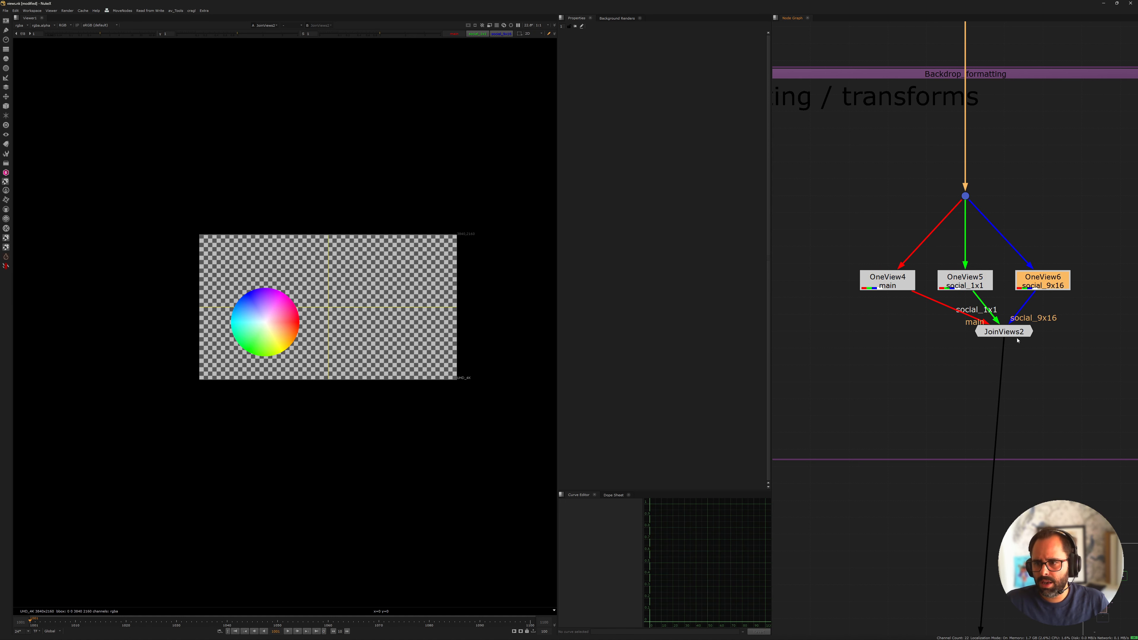
{"action": "left_click_drag", "start_coordinate": [1015, 334], "coordinate": [976, 368]}
{"action": "left_click_drag", "start_coordinate": [887, 283], "coordinate": [850, 283]}
{"action": "left_click", "coordinate": [1033, 290]}
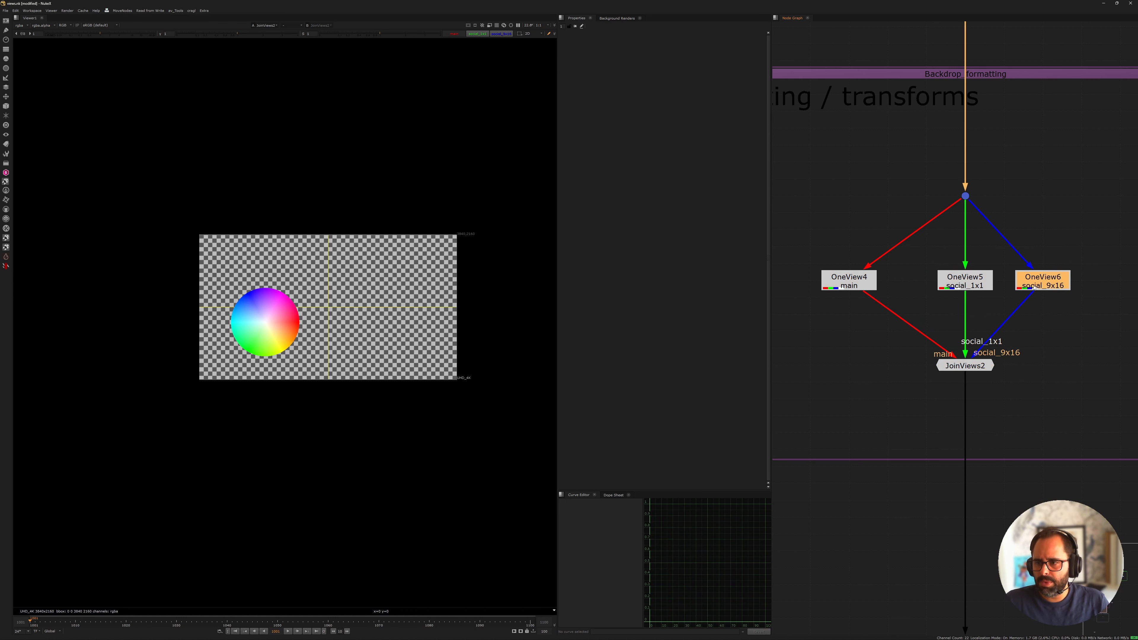
{"action": "left_click_drag", "start_coordinate": [1034, 289], "coordinate": [1074, 289]}
Move the detached dCrop nodes closer to the social_9x16 branch of the formatting backdrop
{"action": "middle_click_drag", "start_coordinate": [1041, 277], "coordinate": [843, 255]}
{"action": "left_click_drag", "start_coordinate": [1036, 225], "coordinate": [975, 260]}
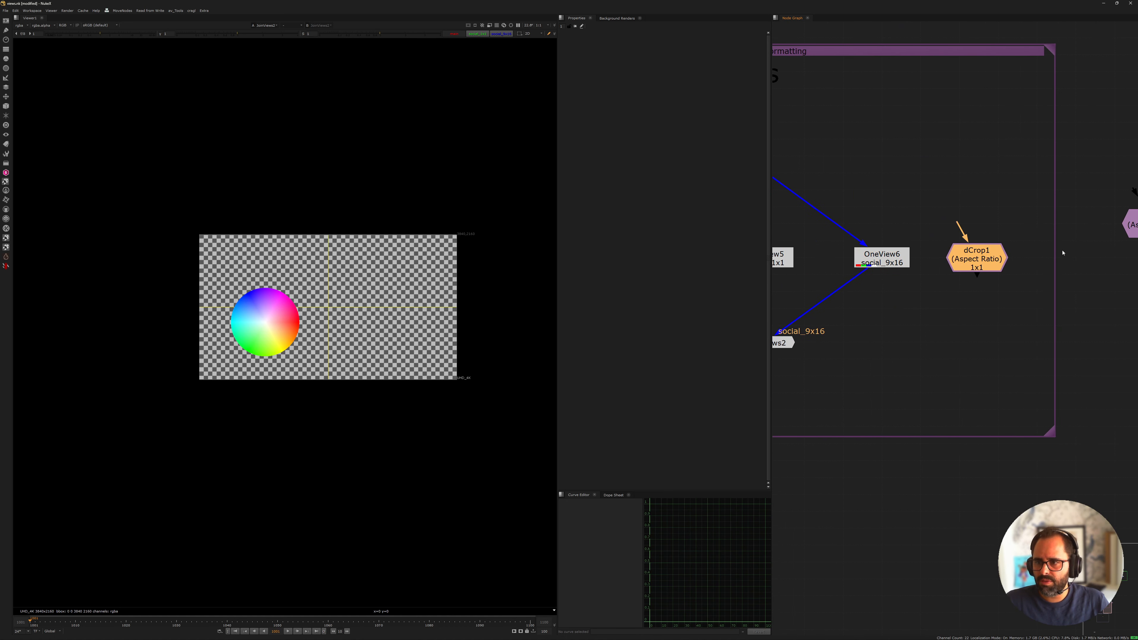
{"action": "scroll", "coordinate": [1062, 253], "scroll_direction": "down", "scroll_amount": 3}
{"action": "middle_click_drag", "start_coordinate": [1063, 253], "coordinate": [1011, 257]}
{"action": "left_click_drag", "start_coordinate": [1064, 238], "coordinate": [1041, 267]}
{"action": "middle_click_drag", "start_coordinate": [990, 261], "coordinate": [1021, 261]}
{"action": "scroll", "coordinate": [919, 290], "scroll_direction": "up", "scroll_amount": 3}
Lower JoinViews2 for extra room and insert the 1x1 dCrop node between OneView5 and JoinViews2
{"action": "middle_click_drag", "start_coordinate": [945, 287], "coordinate": [1070, 243]}
{"action": "left_click", "coordinate": [954, 283]}
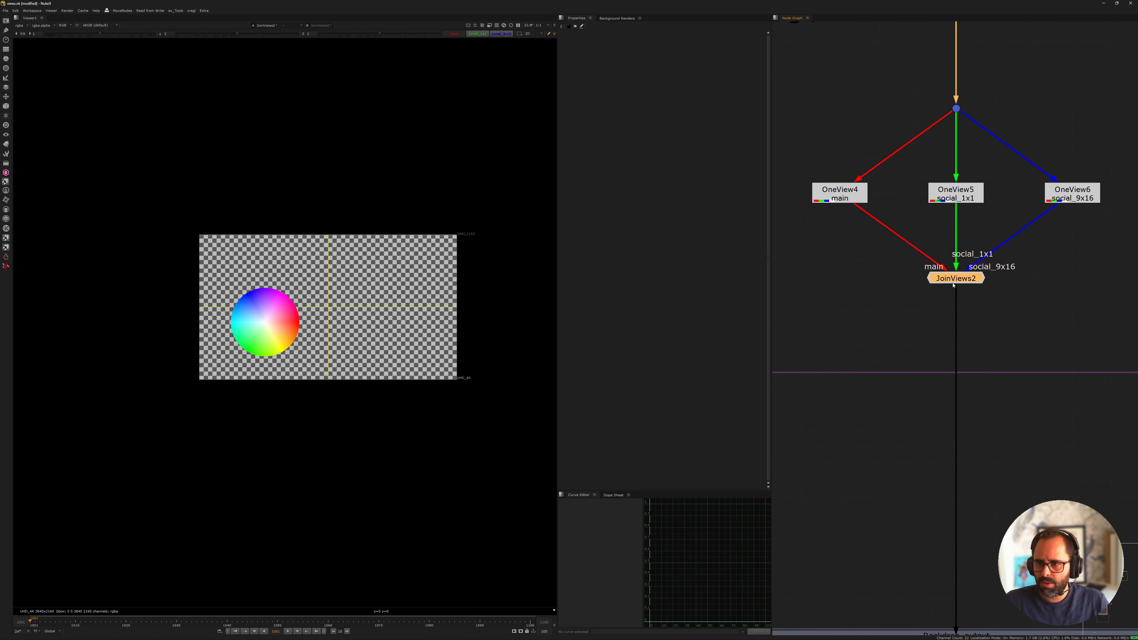
{"action": "left_click_drag", "start_coordinate": [953, 286], "coordinate": [953, 319]}
{"action": "middle_click_drag", "start_coordinate": [1120, 240], "coordinate": [974, 270]}
{"action": "left_click_drag", "start_coordinate": [1018, 228], "coordinate": [807, 278]}
{"action": "middle_click_drag", "start_coordinate": [838, 227], "coordinate": [885, 242]}
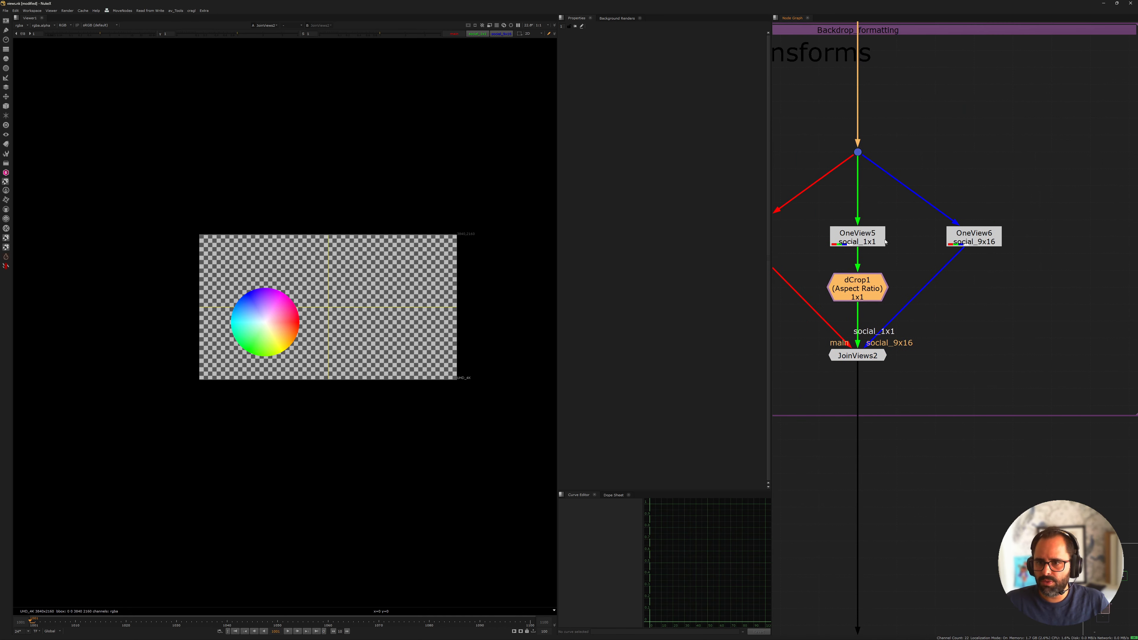
View OneView5 and the 1x1 dCrop in turn to check the cropping of the social_1x1 branch
{"action": "left_click", "coordinate": [870, 231]}
{"action": "key", "text": "1"}
{"action": "scroll", "coordinate": [843, 264], "scroll_direction": "up", "scroll_amount": 2}
{"action": "left_click", "coordinate": [861, 298]}
{"action": "key", "text": "1"}
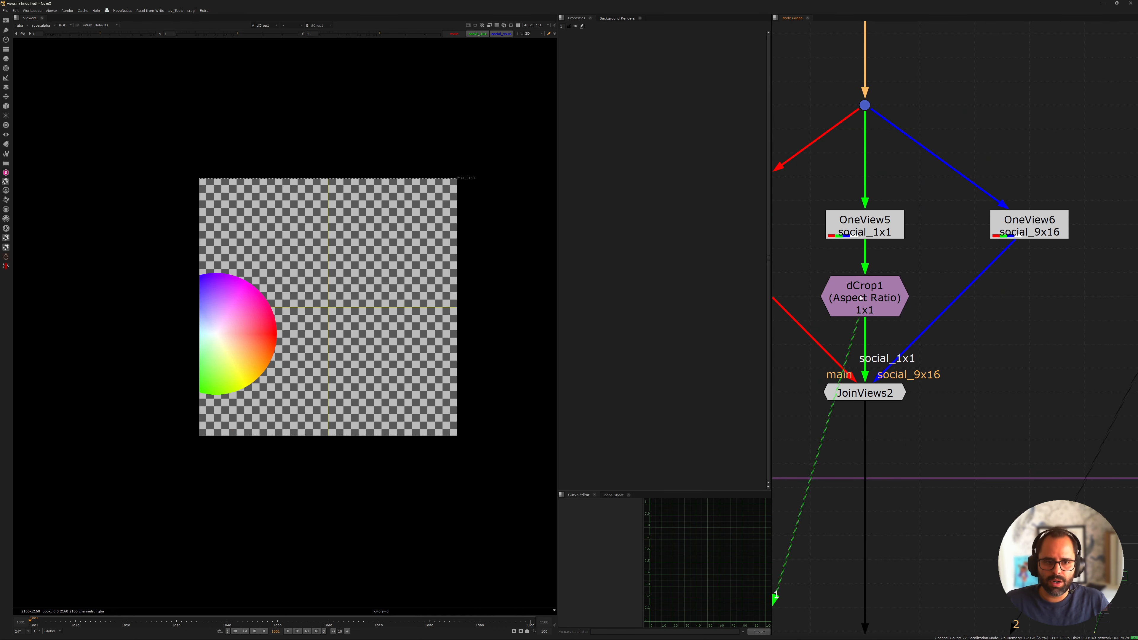
Insert the 9x16 dCrop node between OneView6 and JoinViews2, align it under OneView6, and view its output
{"action": "scroll", "coordinate": [923, 299], "scroll_direction": "down", "scroll_amount": 2}
{"action": "middle_click_drag", "start_coordinate": [954, 298], "coordinate": [836, 254]}
{"action": "left_click_drag", "start_coordinate": [1094, 230], "coordinate": [866, 280]}
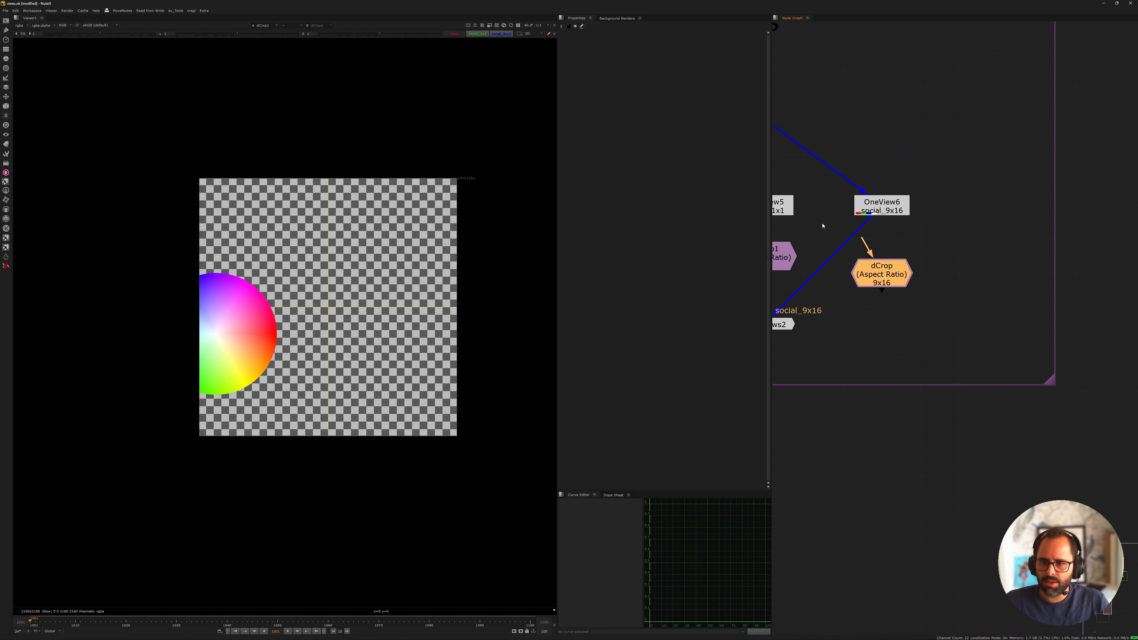
{"action": "middle_click_drag", "start_coordinate": [823, 226], "coordinate": [917, 235]}
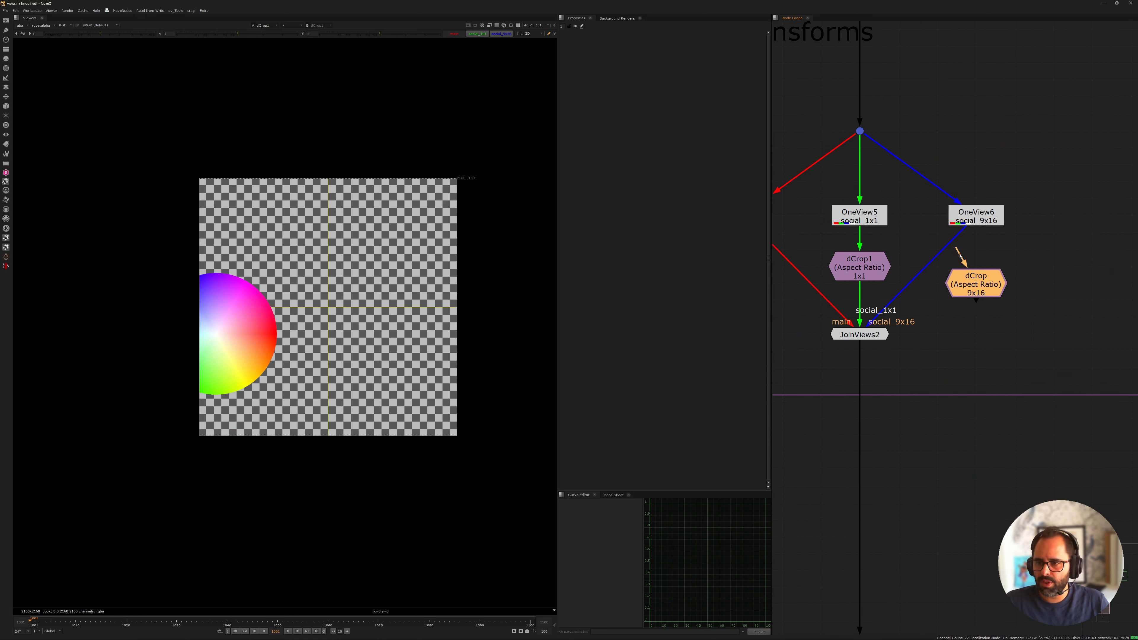
{"action": "mouse_move", "coordinate": [959, 256]}
{"action": "left_mouse_down"}
{"action": "mouse_move", "coordinate": [969, 220]}
{"action": "mouse_move", "coordinate": [973, 281]}
{"action": "mouse_move", "coordinate": [973, 266]}
{"action": "left_mouse_up"}
{"action": "key", "text": "1"}
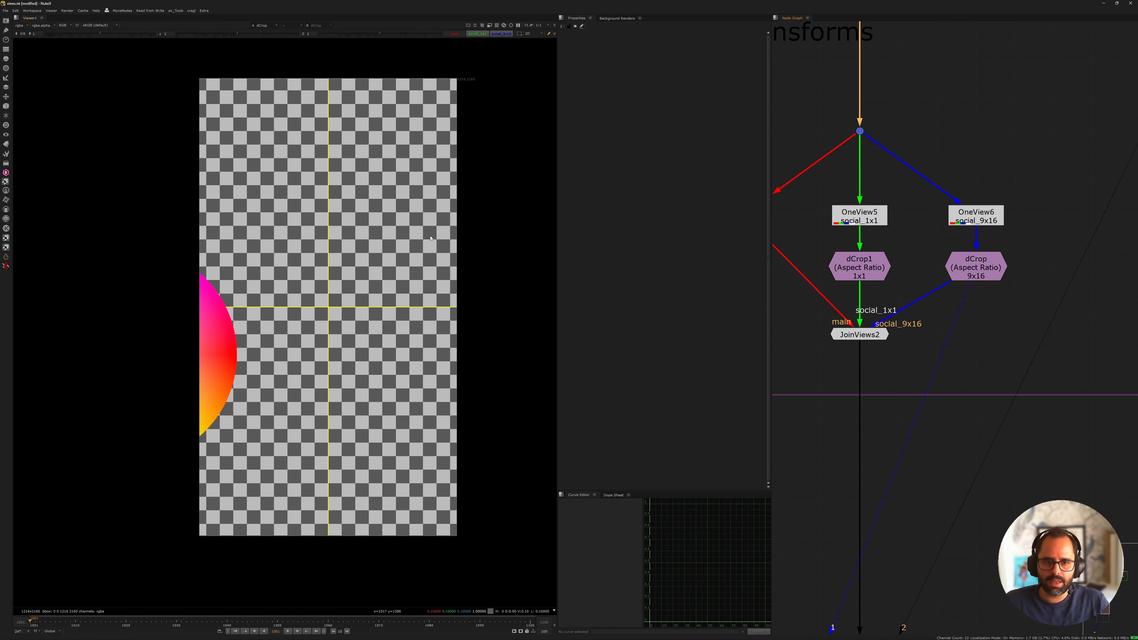
Compare the dot above the OneView nodes with JoinViews2 in the viewer, ending on JoinViews2
{"action": "middle_click_drag", "start_coordinate": [925, 312], "coordinate": [1012, 310]}
{"action": "left_click", "coordinate": [946, 129]}
{"action": "key", "text": "1"}
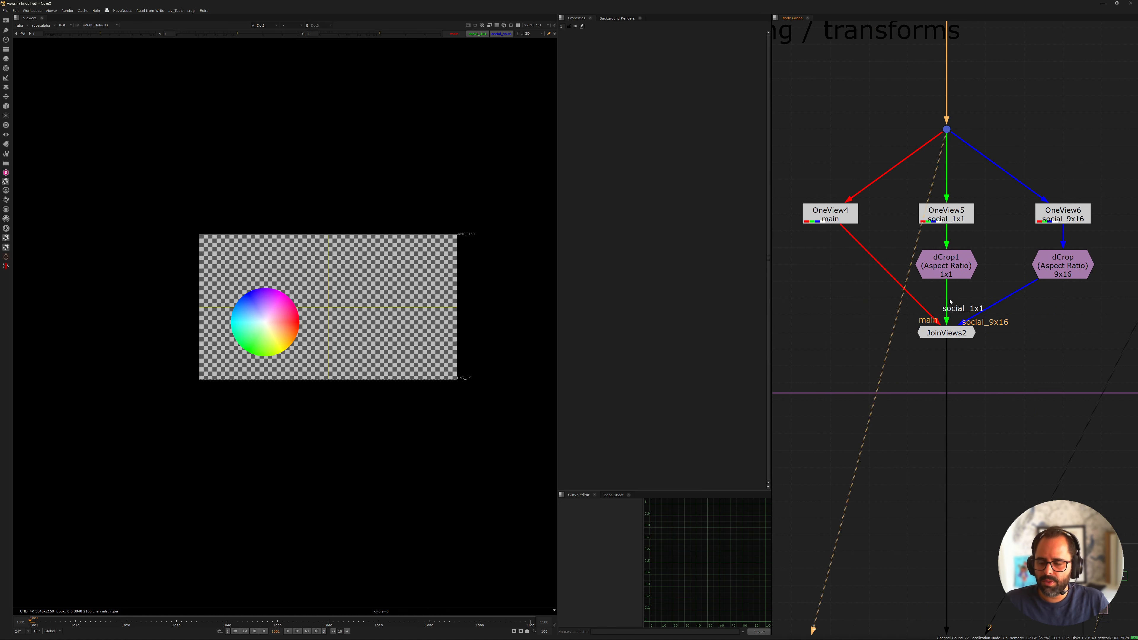
{"action": "left_click", "coordinate": [953, 328]}
{"action": "key", "text": "2"}
{"action": "left_click", "coordinate": [883, 331]}
{"action": "key", "text": "1"}
{"action": "key", "text": "2"}
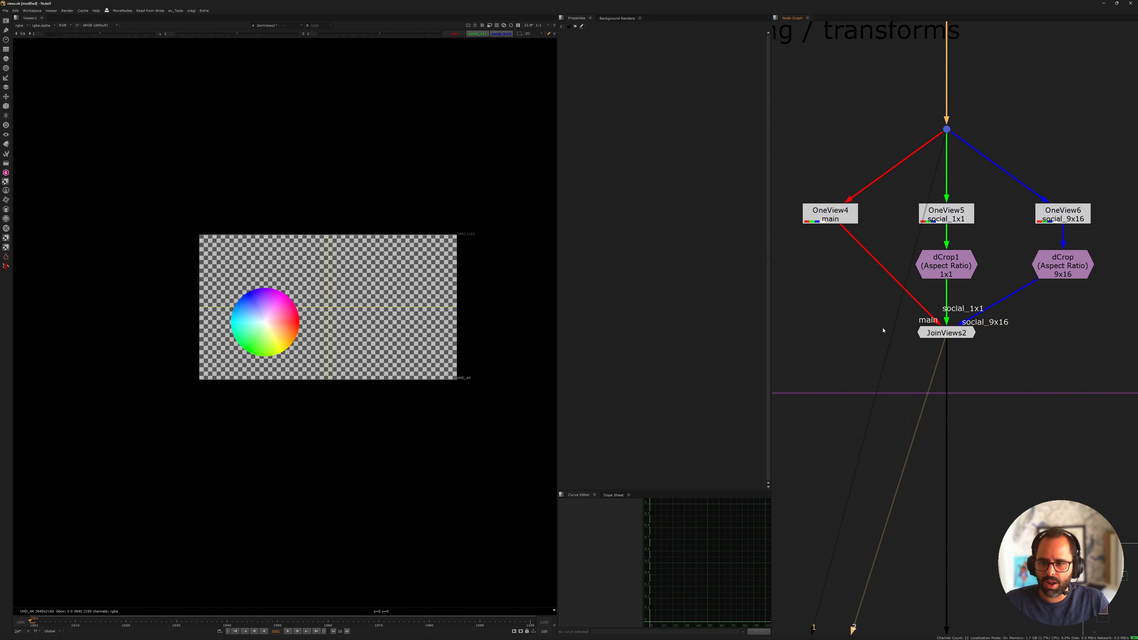
{"action": "key", "text": "1"}
{"action": "key", "text": "2"}
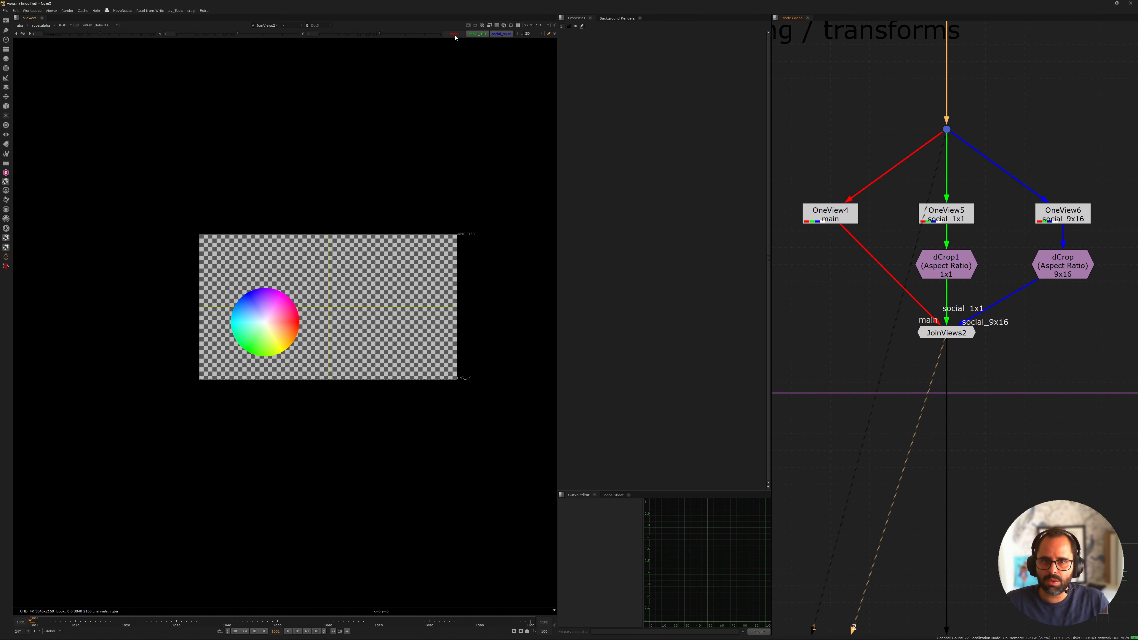
{"action": "left_click_drag", "start_coordinate": [814, 291], "coordinate": [1034, 382]}
{"action": "key", "text": "1"}
{"action": "left_click", "coordinate": [984, 336]}
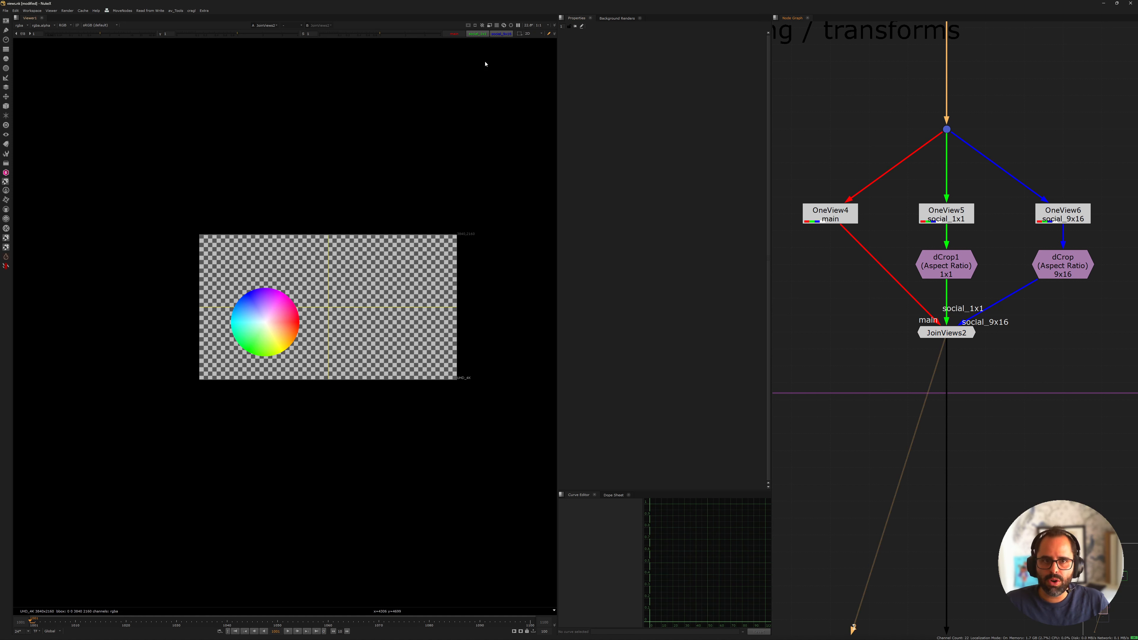
Cycle JoinViews2 through the social_1x1, social_9x16 and main views to check each format, ending on main
{"action": "left_click", "coordinate": [477, 35]}
{"action": "left_click", "coordinate": [499, 34]}
{"action": "left_click", "coordinate": [478, 34]}
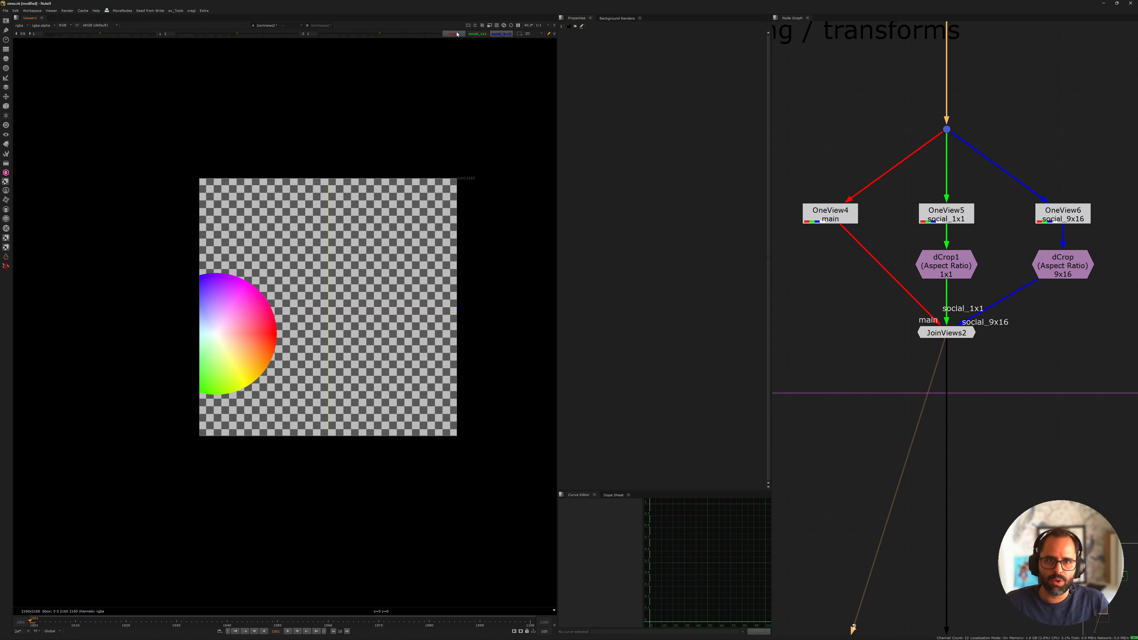
{"action": "left_click", "coordinate": [457, 34]}
{"action": "left_click", "coordinate": [477, 34]}
{"action": "left_click", "coordinate": [500, 34]}
{"action": "left_click", "coordinate": [454, 34]}
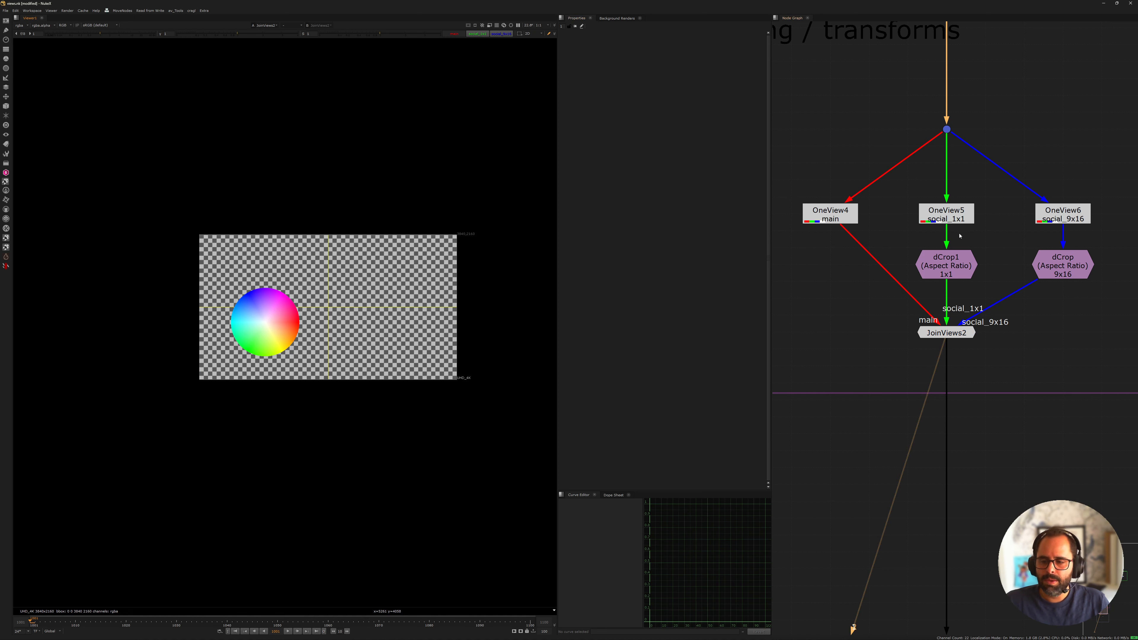
Lower JoinViews2 slightly within the formatting backdrop and view its output
{"action": "middle_click_drag", "start_coordinate": [1034, 303], "coordinate": [1037, 334]}
{"action": "left_click_drag", "start_coordinate": [955, 364], "coordinate": [955, 381]}
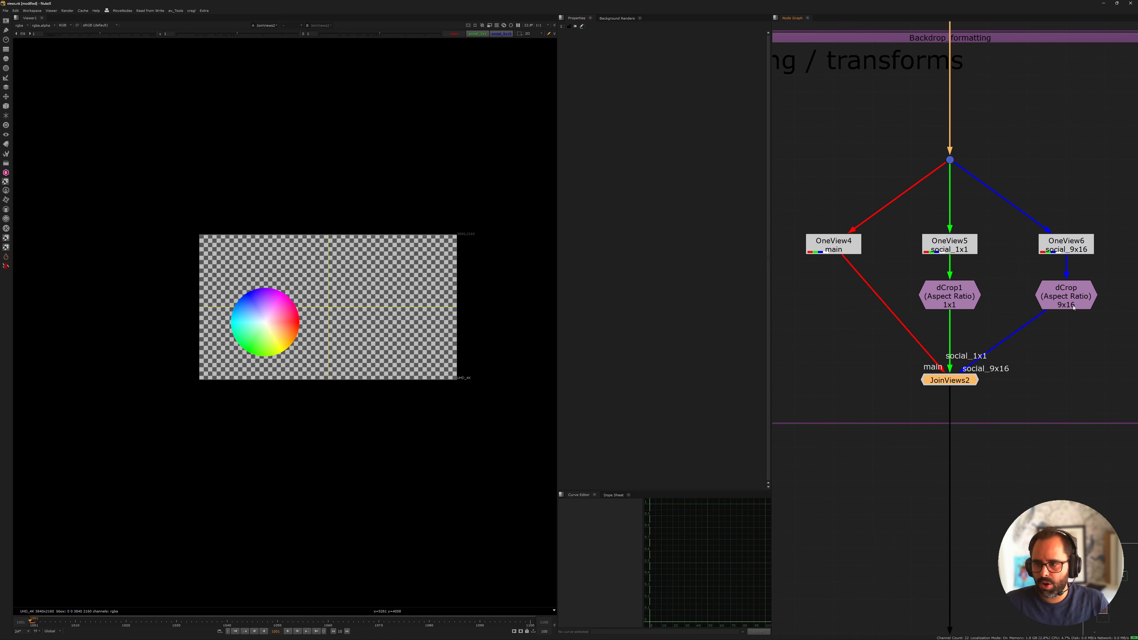
{"action": "left_click", "coordinate": [831, 241]}
{"action": "left_click", "coordinate": [958, 379]}
{"action": "key", "text": "1"}
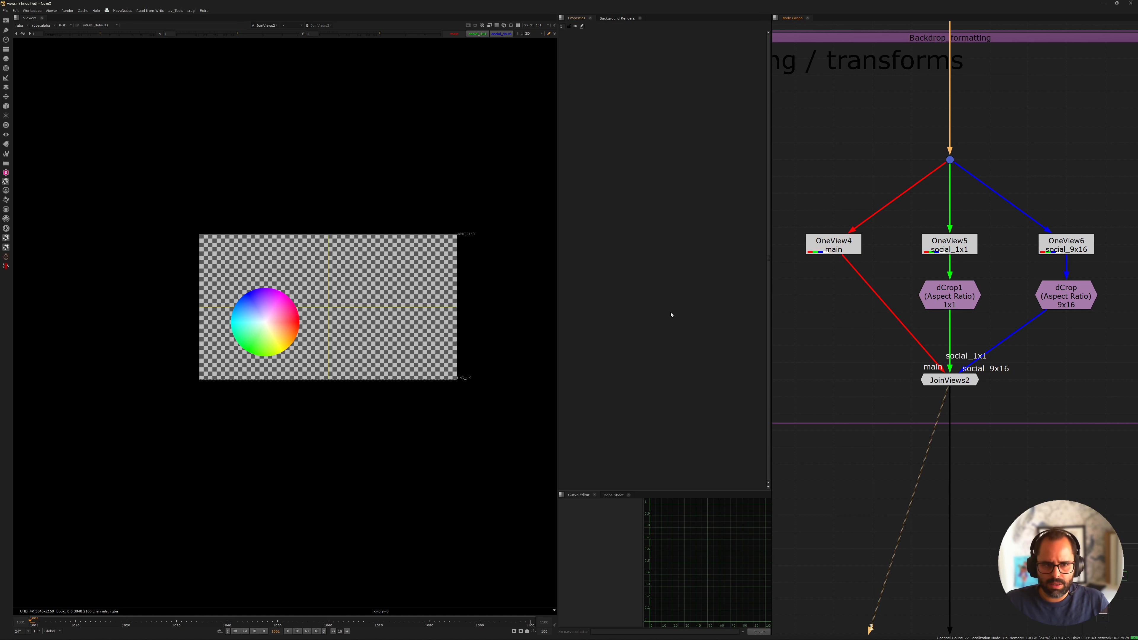
View the 1x1 dCrop to examine where the asset sits in the social_1x1 frame
{"action": "left_click", "coordinate": [828, 248]}
{"action": "left_click", "coordinate": [941, 379]}
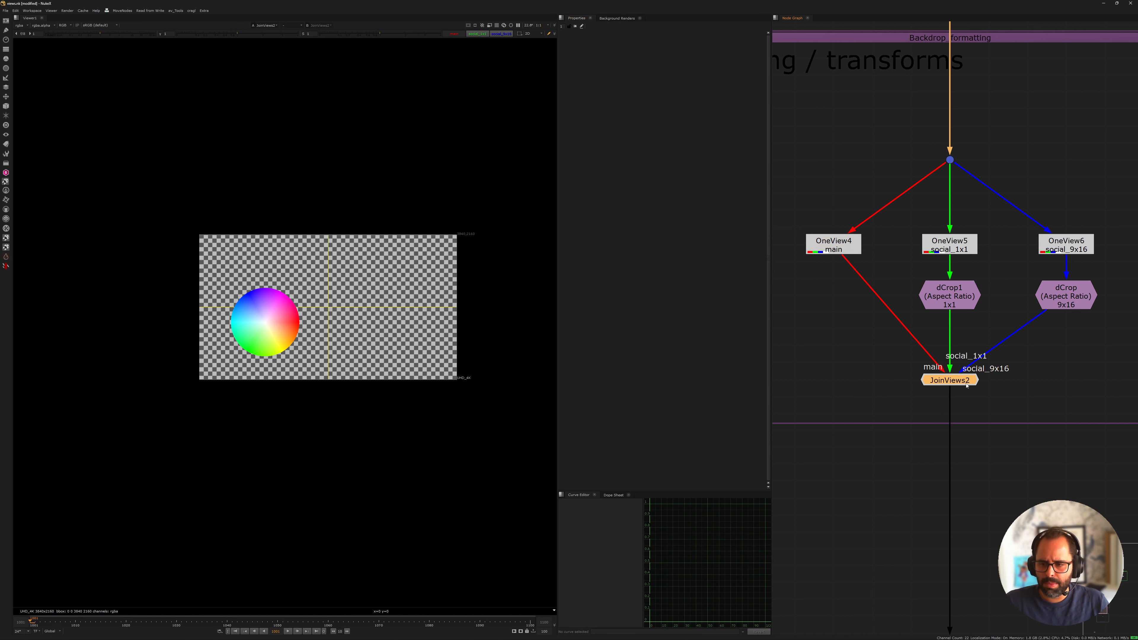
{"action": "left_click", "coordinate": [934, 295]}
{"action": "key", "text": "1"}
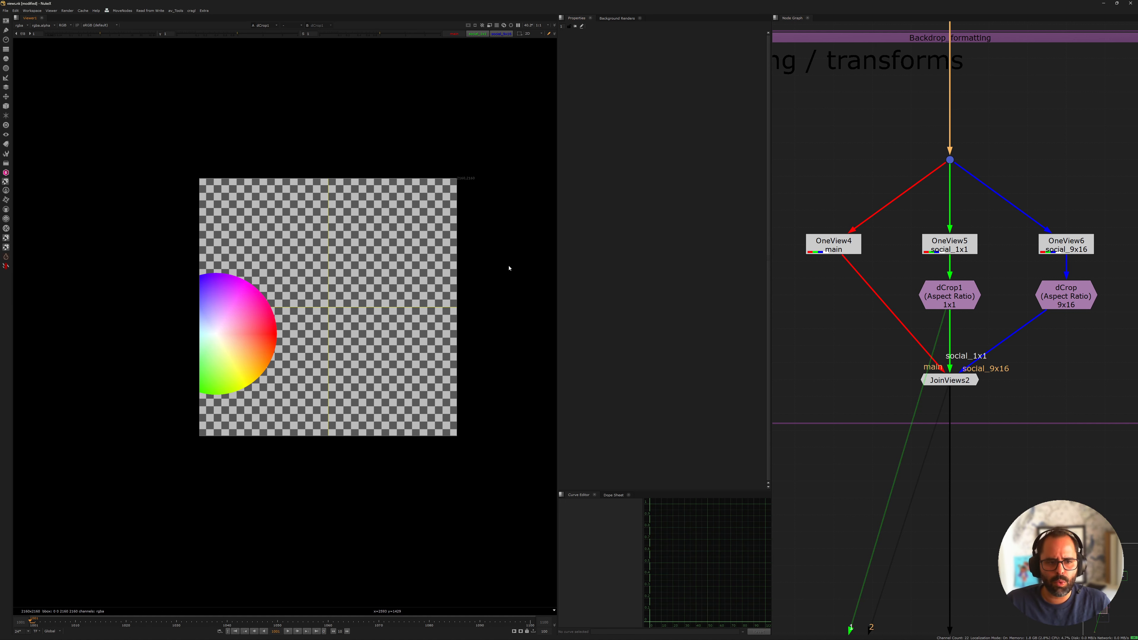
Move Transform1 in the individual asset treatment backdrop into the main branch, directly below OneView1
{"action": "scroll", "coordinate": [895, 254], "scroll_direction": "down", "scroll_amount": 3}
{"action": "middle_click_drag", "start_coordinate": [1044, 90], "coordinate": [912, 271]}
{"action": "scroll", "coordinate": [1042, 193], "scroll_direction": "down", "scroll_amount": 5}
{"action": "middle_click_drag", "start_coordinate": [1069, 165], "coordinate": [919, 374]}
{"action": "scroll", "coordinate": [984, 224], "scroll_direction": "up", "scroll_amount": 6}
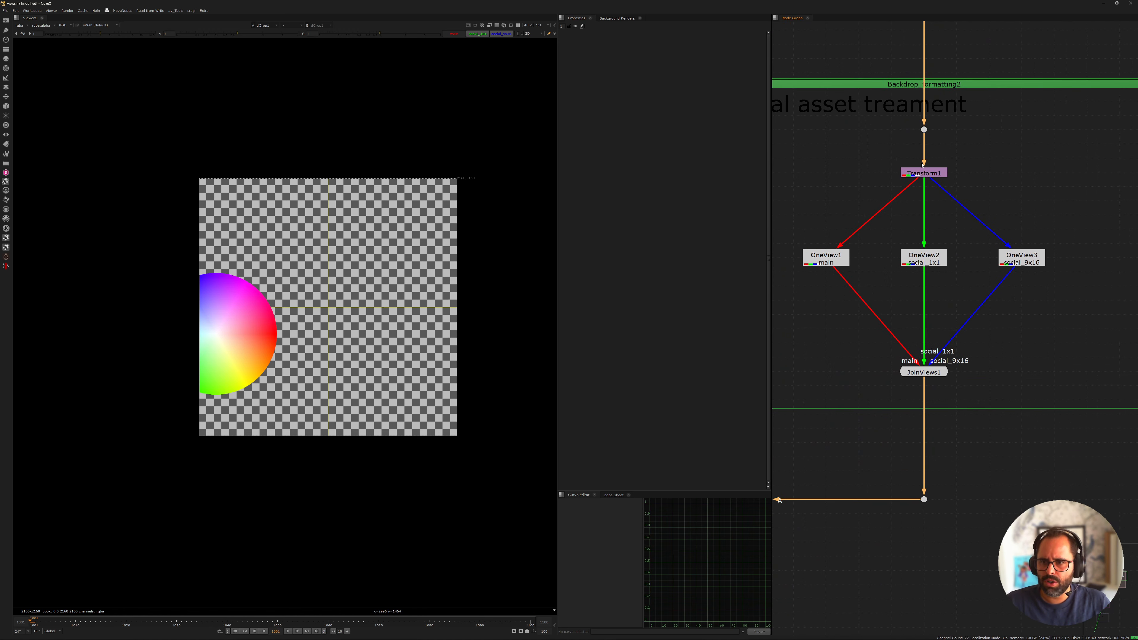
{"action": "scroll", "coordinate": [923, 165], "scroll_direction": "down", "scroll_amount": 3}
{"action": "middle_click_drag", "start_coordinate": [879, 112], "coordinate": [940, 313]}
{"action": "middle_click_drag", "start_coordinate": [1017, 388], "coordinate": [1001, 245]}
{"action": "scroll", "coordinate": [972, 273], "scroll_direction": "up", "scroll_amount": 5}
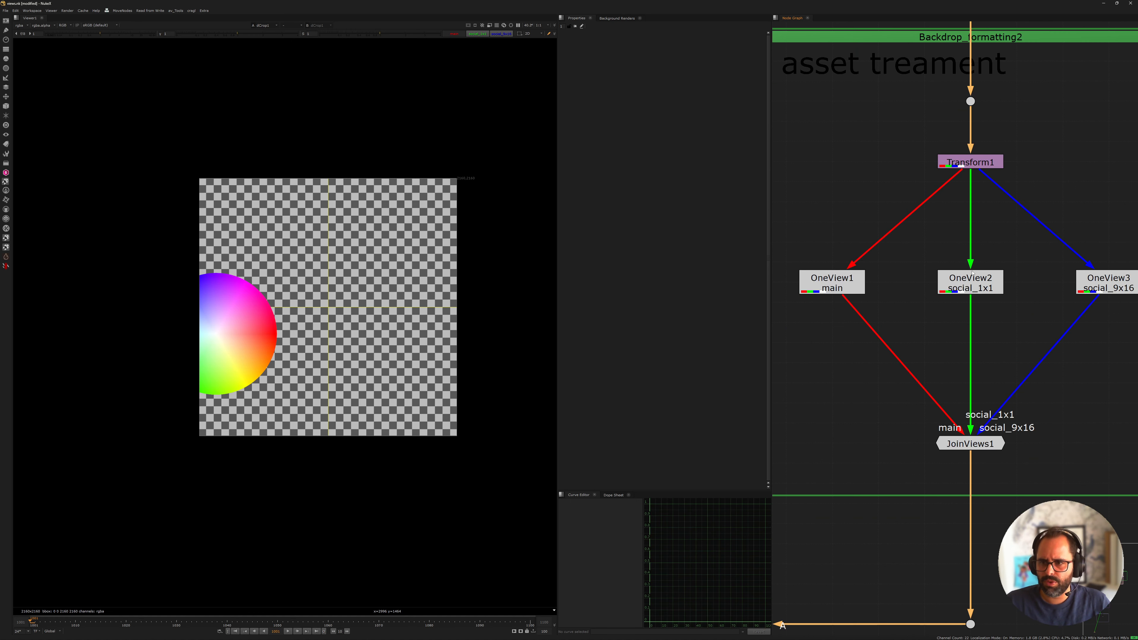
{"action": "left_click", "coordinate": [974, 166]}
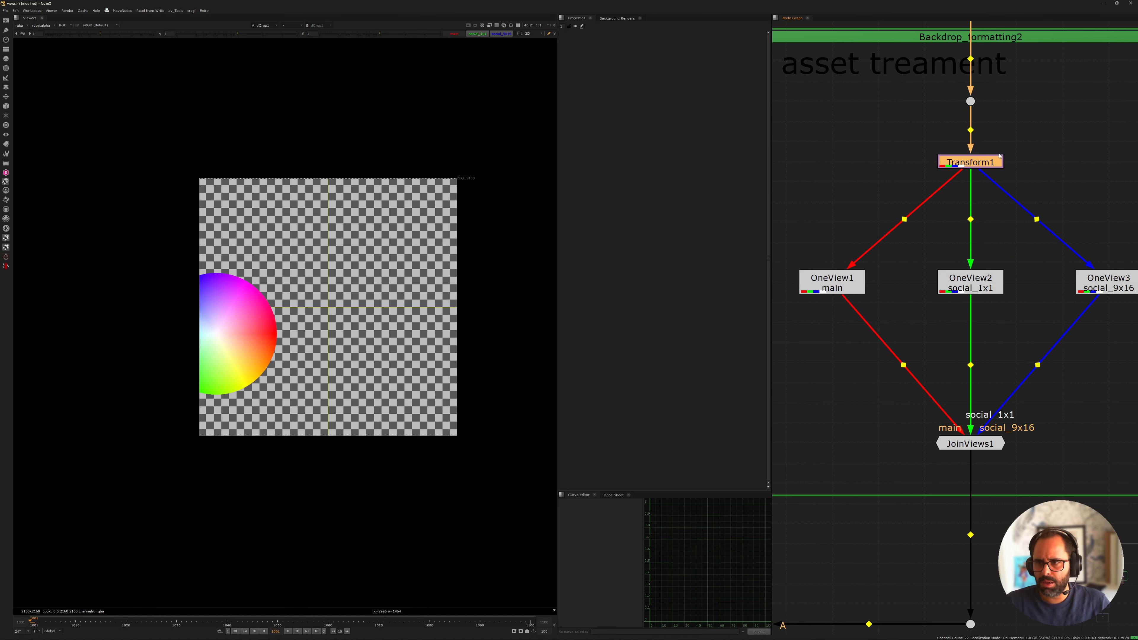
{"action": "left_click_drag", "start_coordinate": [979, 159], "coordinate": [844, 342]}
Duplicate Transform1 and insert the copy in the social_1x1 branch, directly below OneView2
{"action": "key", "text": "ctrl+c"}
{"action": "left_click", "coordinate": [912, 342]}
{"action": "key", "text": "ctrl+v"}
{"action": "left_click_drag", "start_coordinate": [913, 343], "coordinate": [970, 345]}
Insert another copy of the Transform in the social_9x16 branch and align it below OneView3
{"action": "left_click", "coordinate": [1035, 315]}
{"action": "middle_click_drag", "start_coordinate": [1035, 315], "coordinate": [942, 315]}
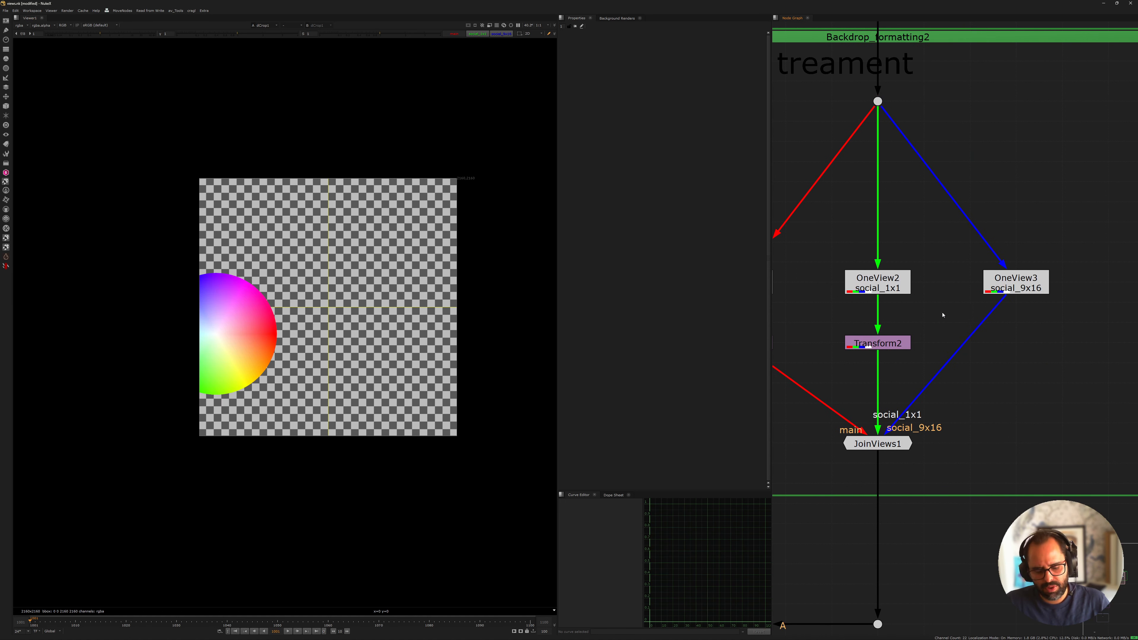
{"action": "left_click", "coordinate": [1005, 290]}
{"action": "key", "text": "ctrl+v"}
{"action": "left_click_drag", "start_coordinate": [997, 309], "coordinate": [996, 343]}
{"action": "middle_click_drag", "start_coordinate": [976, 343], "coordinate": [994, 336]}
Raise the three OneView nodes and their Transforms together, closer to the dot in the individual asset treatment backdrop
{"action": "scroll", "coordinate": [1002, 275], "scroll_direction": "down", "scroll_amount": 10}
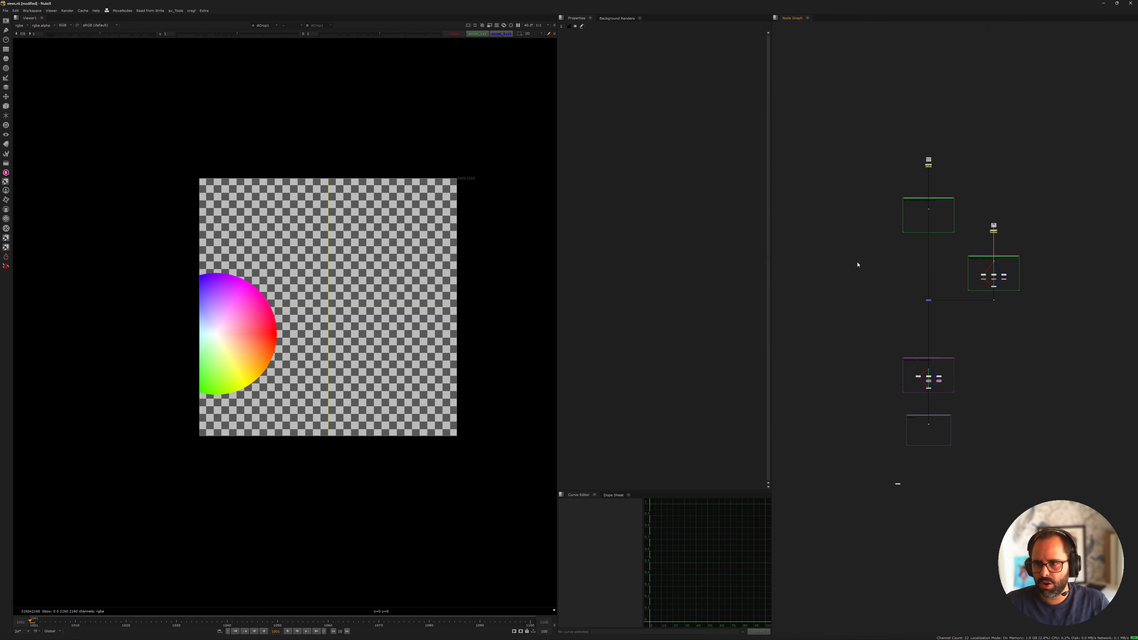
{"action": "scroll", "coordinate": [1006, 278], "scroll_direction": "up", "scroll_amount": 4}
{"action": "scroll", "coordinate": [991, 288], "scroll_direction": "up", "scroll_amount": 1}
{"action": "left_click_drag", "start_coordinate": [888, 259], "coordinate": [1046, 302]}
{"action": "scroll", "coordinate": [978, 274], "scroll_direction": "up", "scroll_amount": 5}
{"action": "left_click_drag", "start_coordinate": [945, 255], "coordinate": [946, 219]}
{"action": "scroll", "coordinate": [962, 231], "scroll_direction": "up", "scroll_amount": 3}
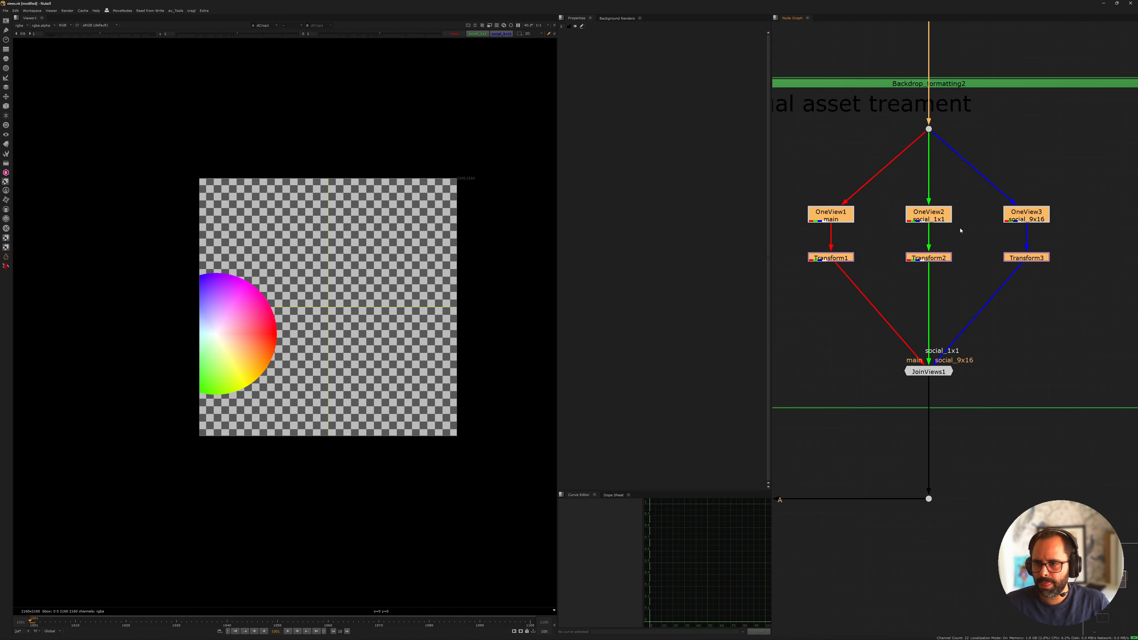
Reposition the colour wheel with Transform2 so it sits fully inside the social_1x1 frame
{"action": "left_click", "coordinate": [981, 273]}
{"action": "middle_click_drag", "start_coordinate": [981, 272], "coordinate": [1011, 295]}
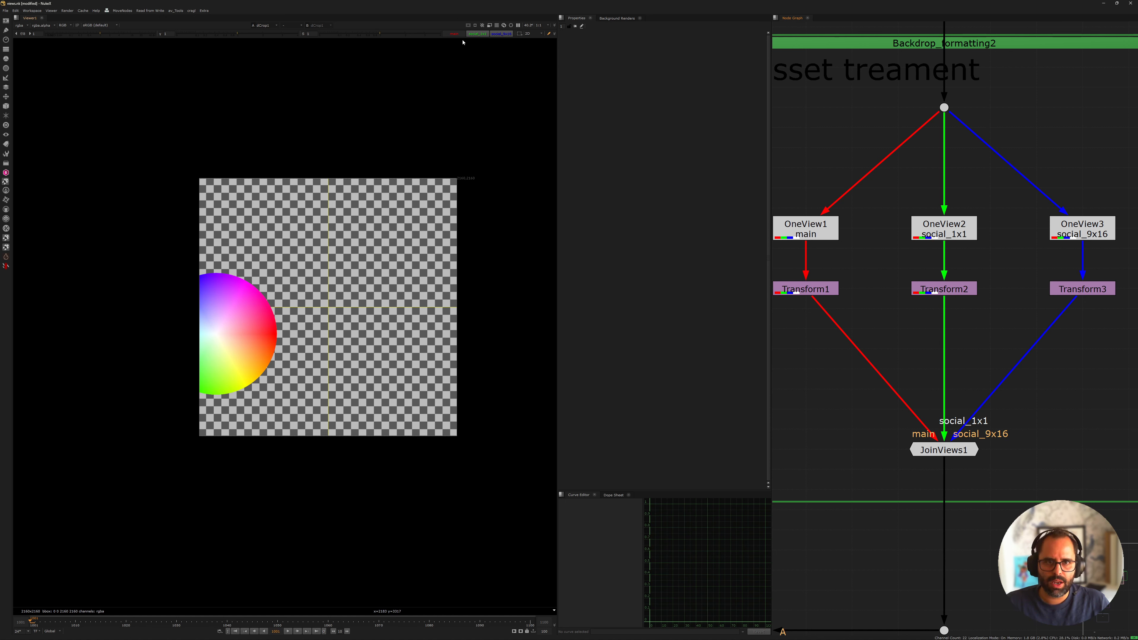
{"action": "double_click", "coordinate": [947, 291]}
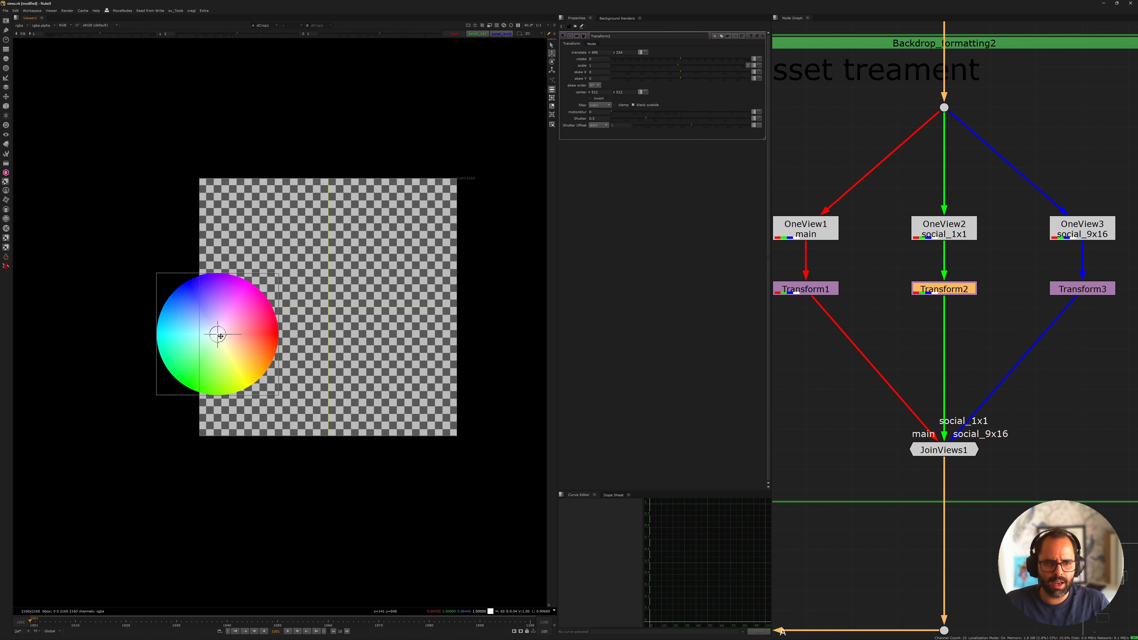
{"action": "left_click_drag", "start_coordinate": [232, 372], "coordinate": [282, 384]}
View the output of JoinViews2 in the formatting backdrop
{"action": "scroll", "coordinate": [923, 334], "scroll_direction": "down", "scroll_amount": 8}
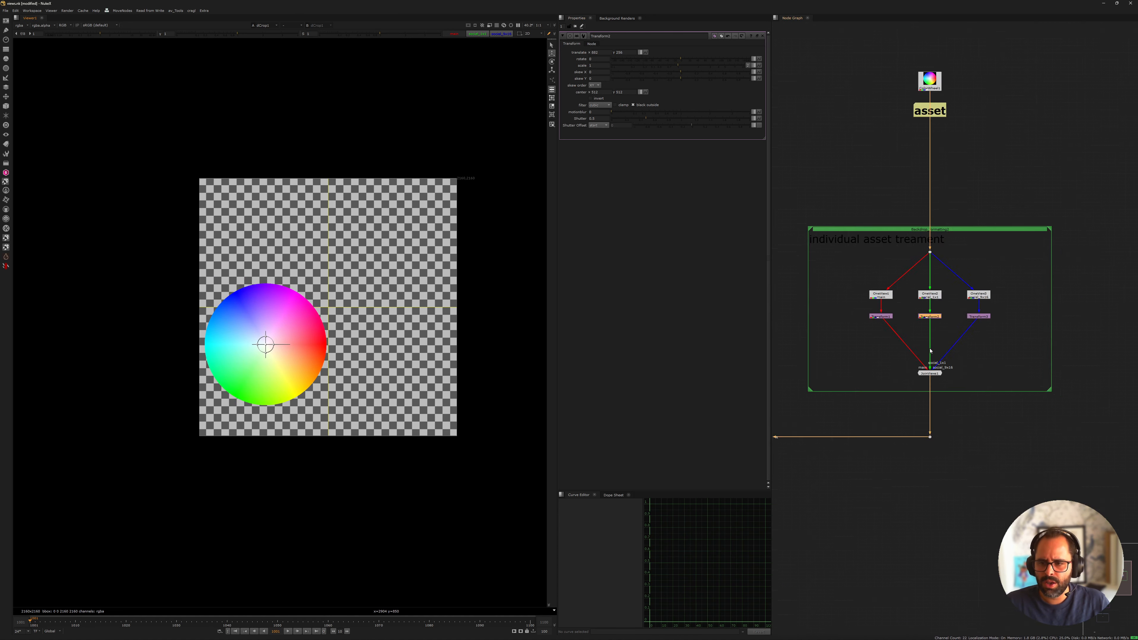
{"action": "middle_click_drag", "start_coordinate": [788, 492], "coordinate": [949, 236]}
{"action": "scroll", "coordinate": [946, 344], "scroll_direction": "up", "scroll_amount": 5}
{"action": "left_click", "coordinate": [923, 352]}
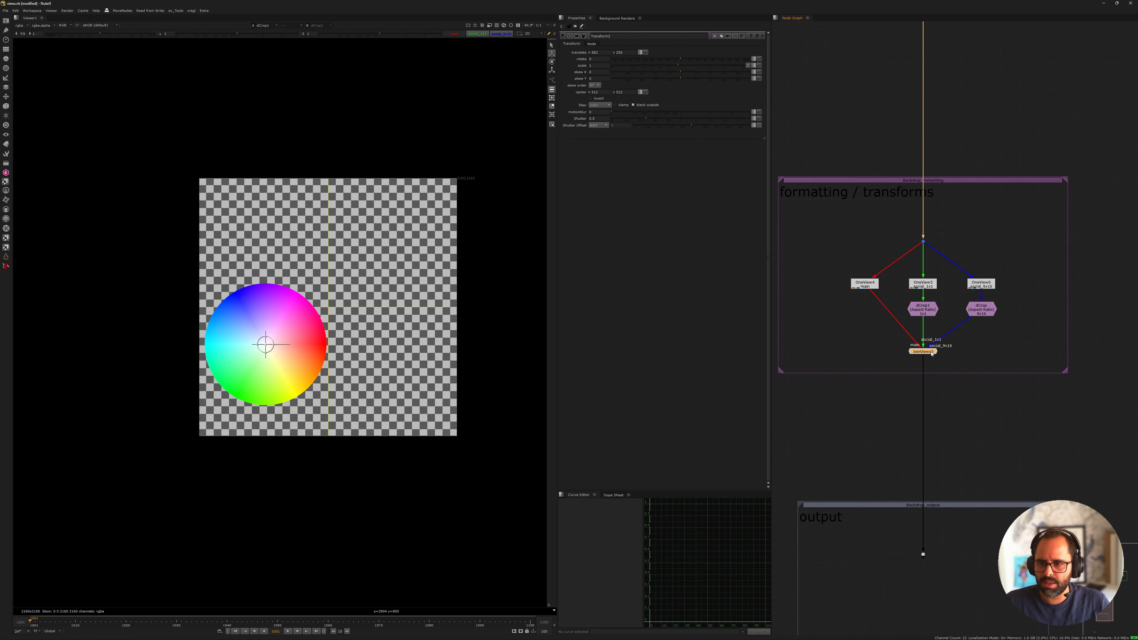
{"action": "key", "text": "1"}
{"action": "left_click", "coordinate": [869, 332]}
{"action": "scroll", "coordinate": [931, 294], "scroll_direction": "up", "scroll_amount": 3}
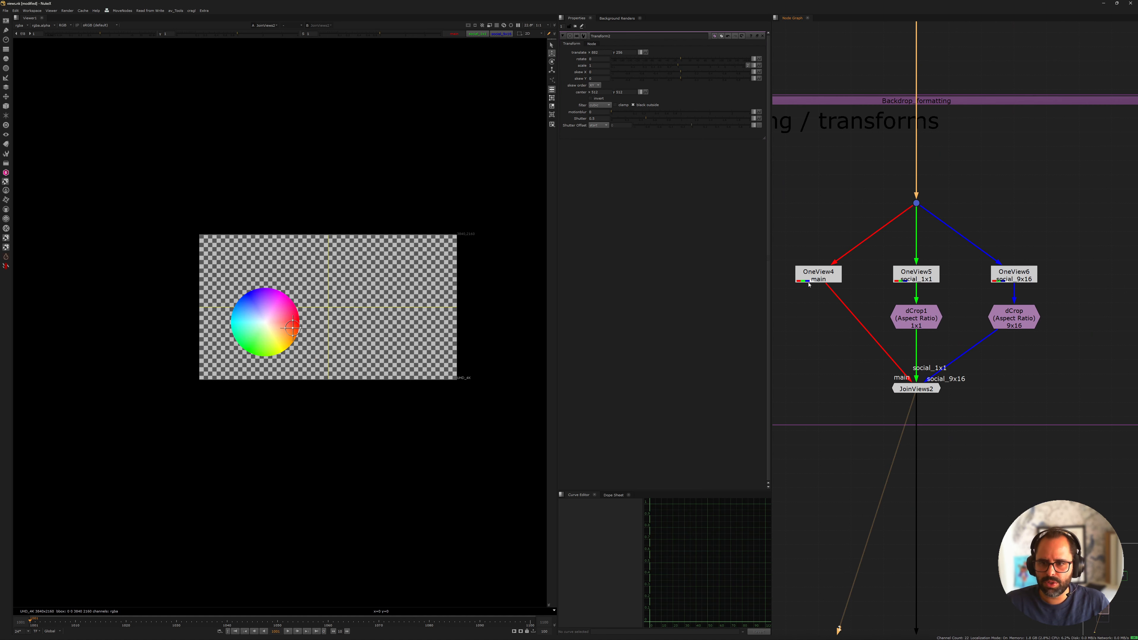
Alternate between the main and social_1x1 views to compare the wheel's placement, ending on main
{"action": "left_click", "coordinate": [478, 34]}
{"action": "left_click", "coordinate": [461, 34]}
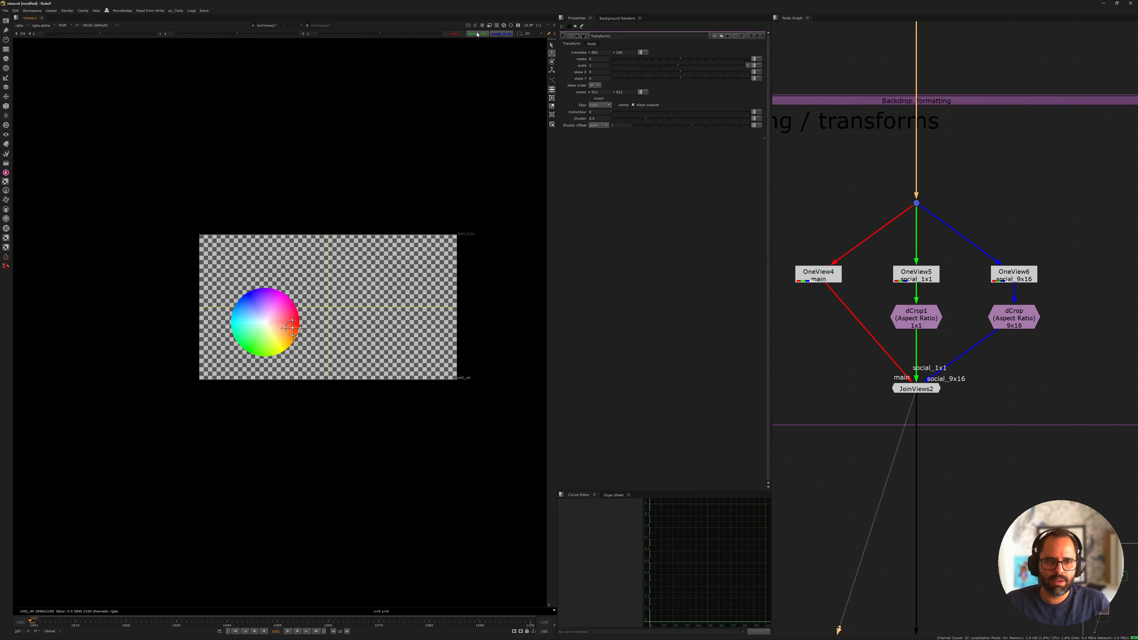
{"action": "left_click", "coordinate": [476, 34]}
{"action": "left_click", "coordinate": [464, 35]}
{"action": "left_click", "coordinate": [478, 35]}
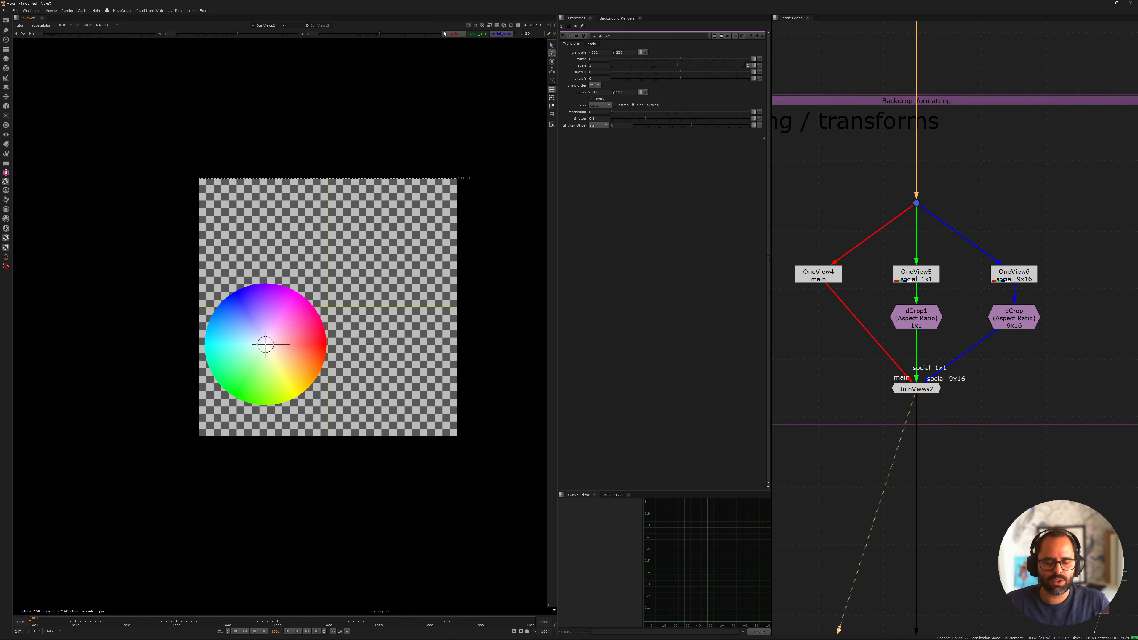
{"action": "left_click", "coordinate": [459, 35]}
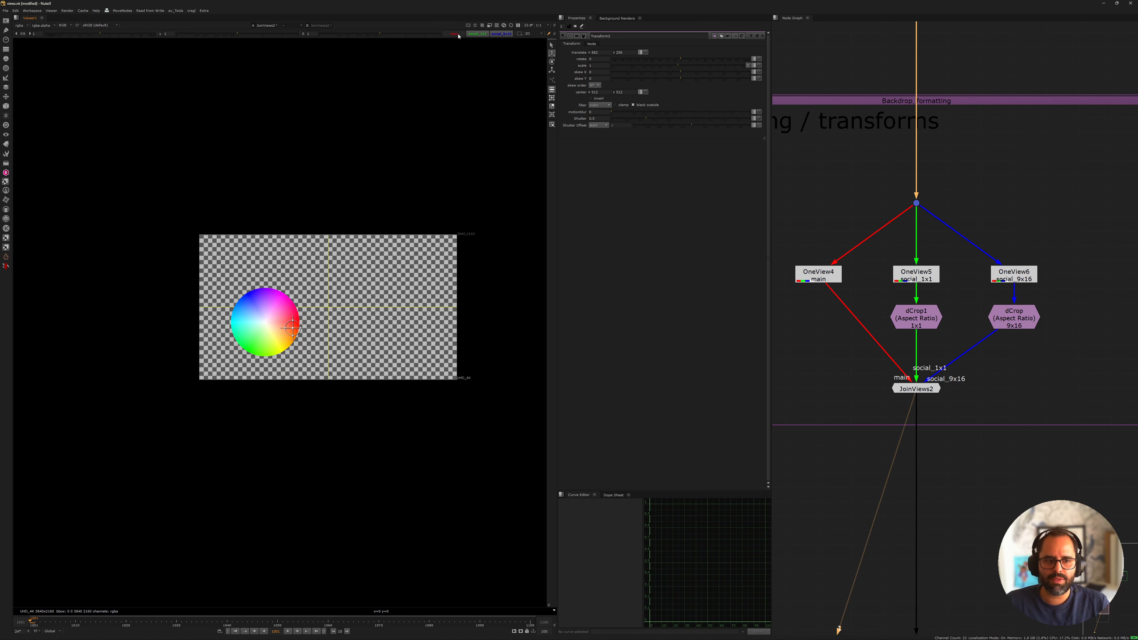
Toggle Transform2 off and on while viewing social_1x1 to compare the wheel's placement, leaving the node enabled
{"action": "scroll", "coordinate": [1019, 161], "scroll_direction": "down", "scroll_amount": 3}
{"action": "middle_click_drag", "start_coordinate": [1054, 115], "coordinate": [903, 287]}
{"action": "middle_click_drag", "start_coordinate": [1052, 145], "coordinate": [900, 315]}
{"action": "scroll", "coordinate": [901, 316], "scroll_direction": "down", "scroll_amount": 4}
{"action": "middle_click_drag", "start_coordinate": [852, 132], "coordinate": [915, 226]}
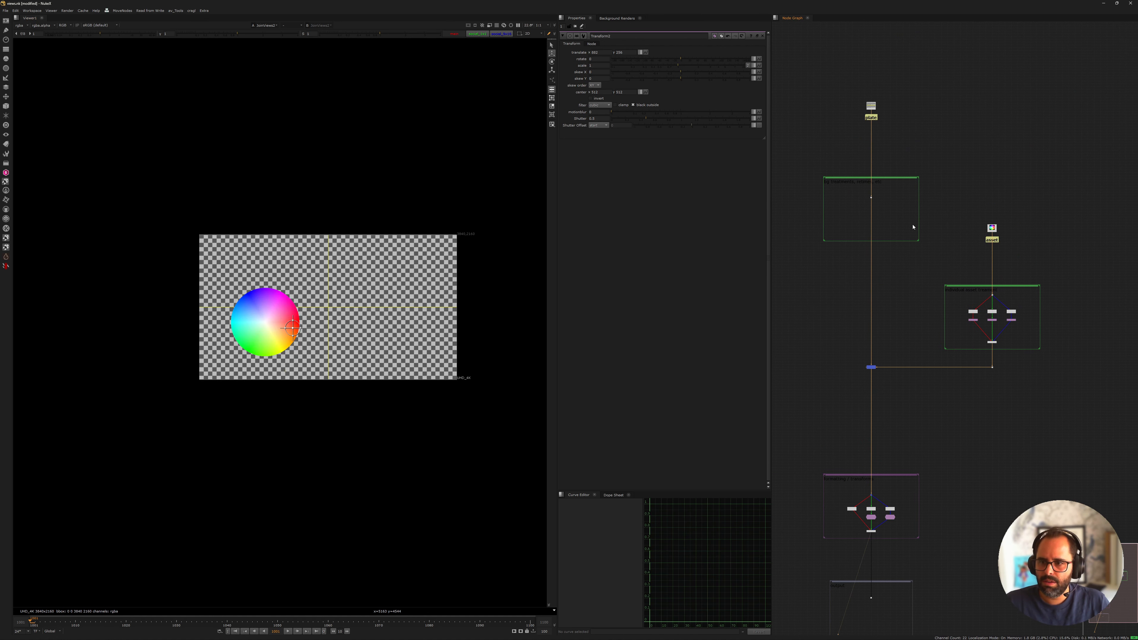
{"action": "scroll", "coordinate": [988, 319], "scroll_direction": "up", "scroll_amount": 8}
{"action": "left_click", "coordinate": [1018, 318]}
{"action": "key", "text": "d"}
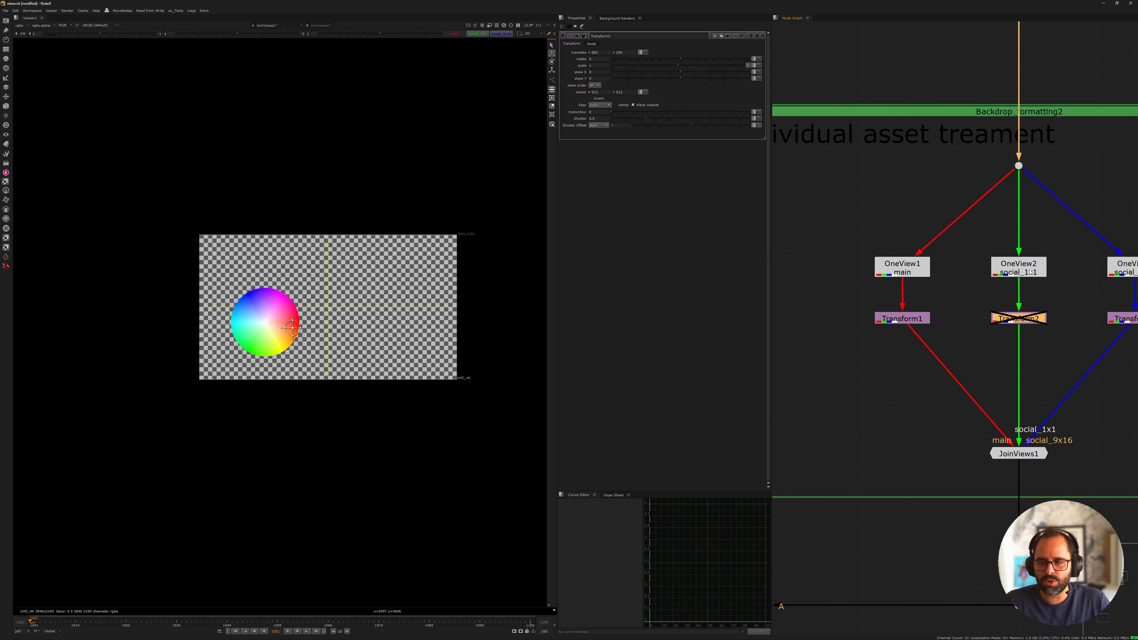
{"action": "left_click", "coordinate": [476, 34]}
{"action": "key", "text": "d"}
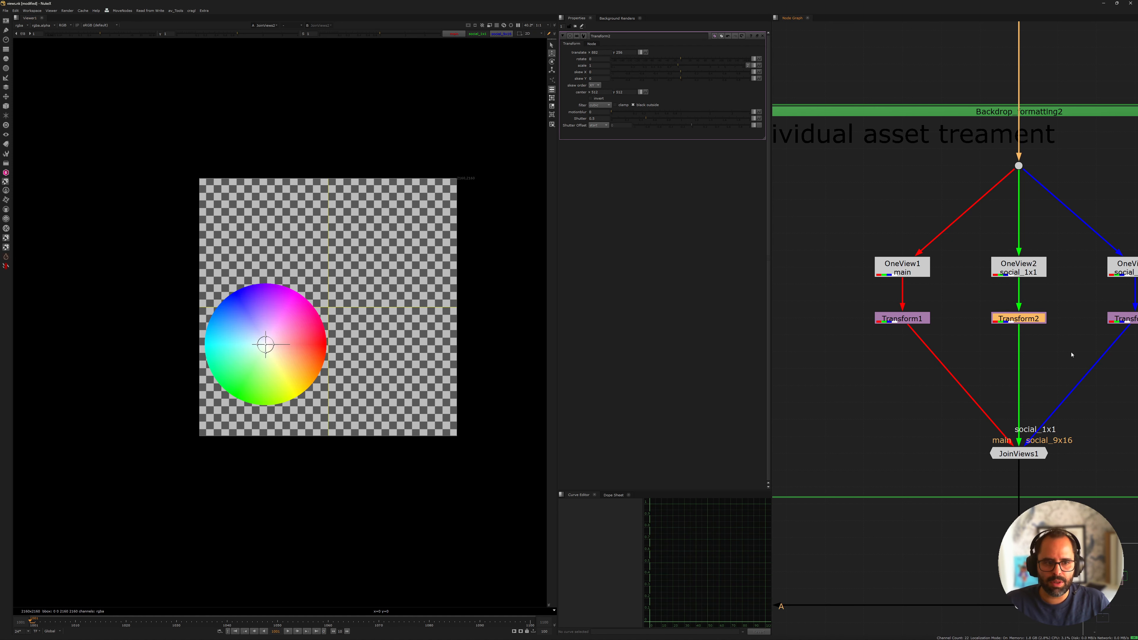
{"action": "key", "text": "d"}
{"action": "key", "text": "d"}
{"action": "key", "text": "d"}
{"action": "key", "text": "d"}
{"action": "key", "text": "d"}
{"action": "key", "text": "d"}
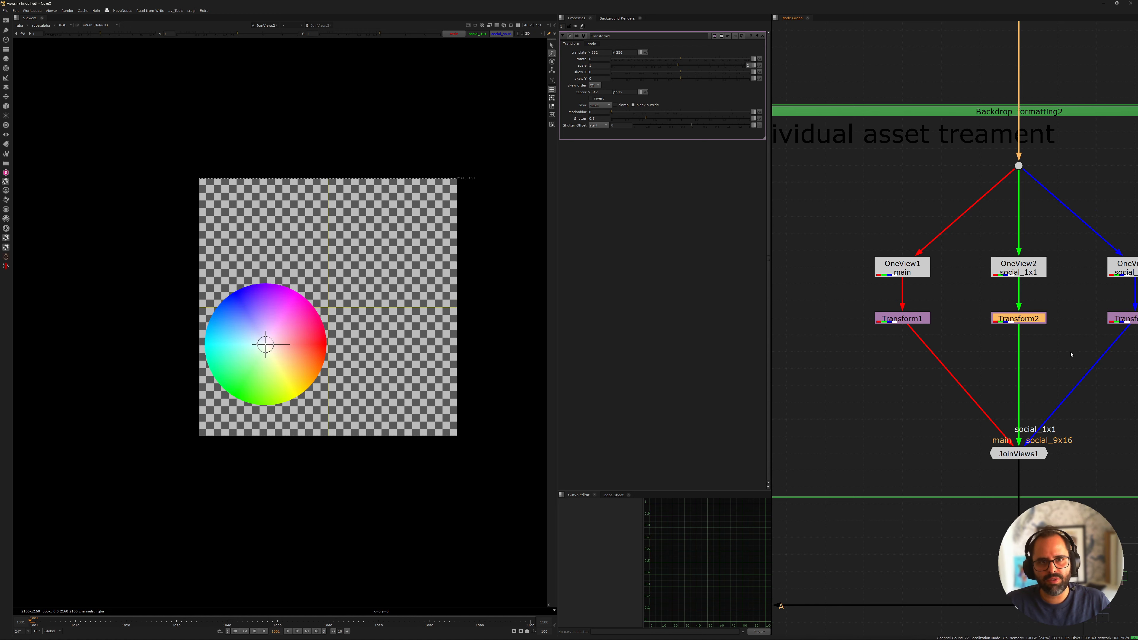
{"action": "key", "text": "d"}
{"action": "key", "text": "d"}
{"action": "scroll", "coordinate": [965, 261], "scroll_direction": "down", "scroll_amount": 10}
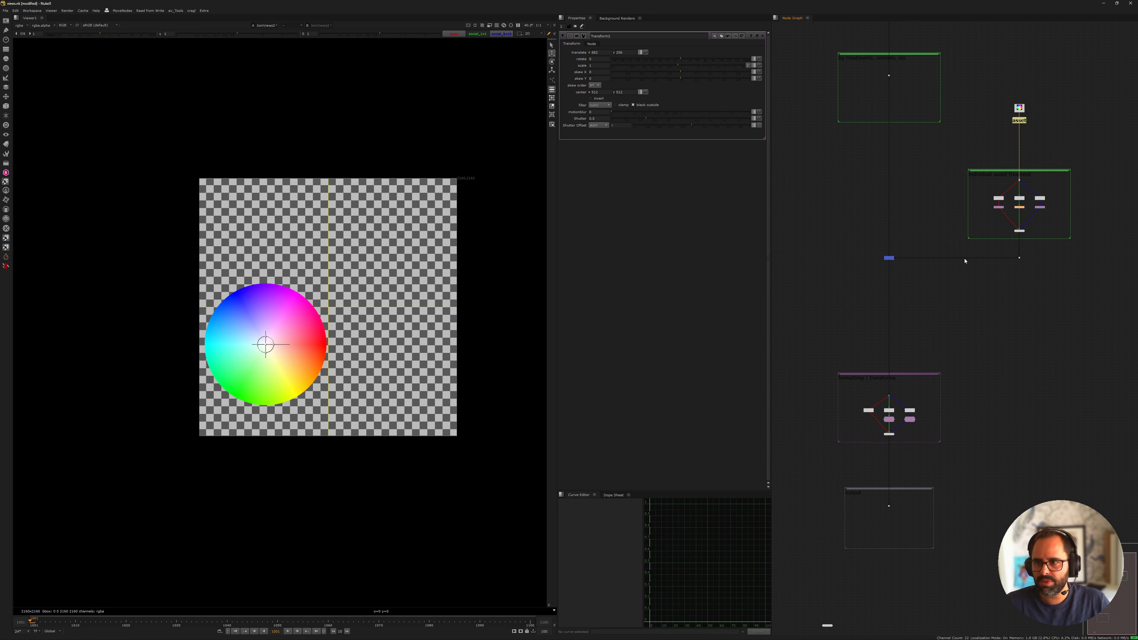
{"action": "middle_click_drag", "start_coordinate": [965, 260], "coordinate": [906, 195]}
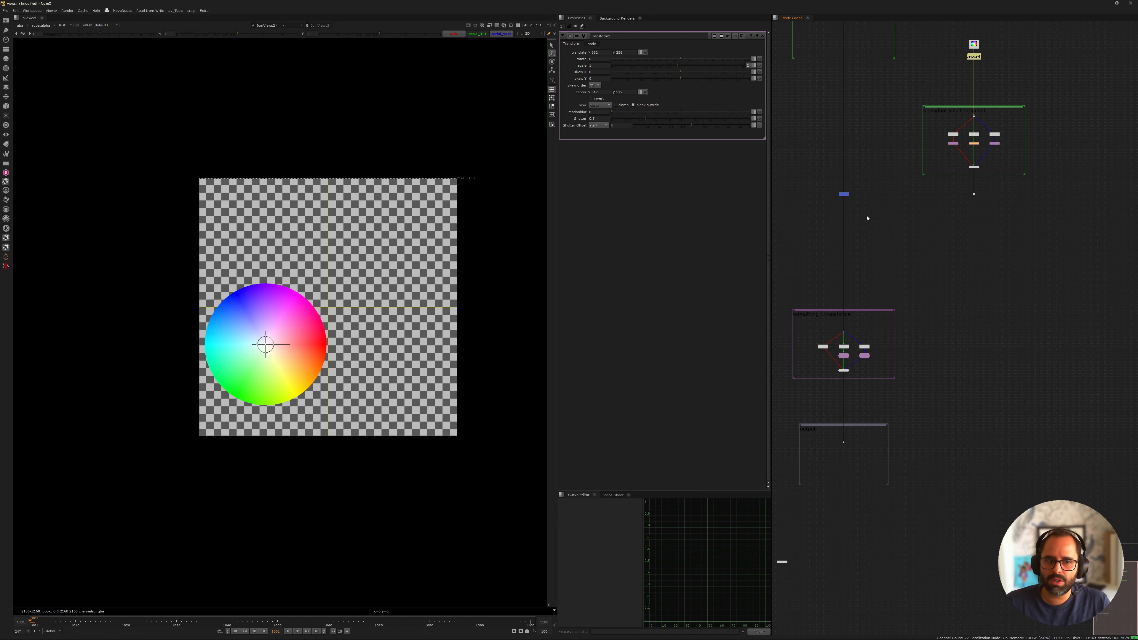
{"action": "mouse_move", "coordinate": [872, 258]}
{"action": "middle_mouse_down"}
{"action": "mouse_move", "coordinate": [889, 295]}
{"action": "mouse_move", "coordinate": [880, 272]}
{"action": "middle_mouse_up"}
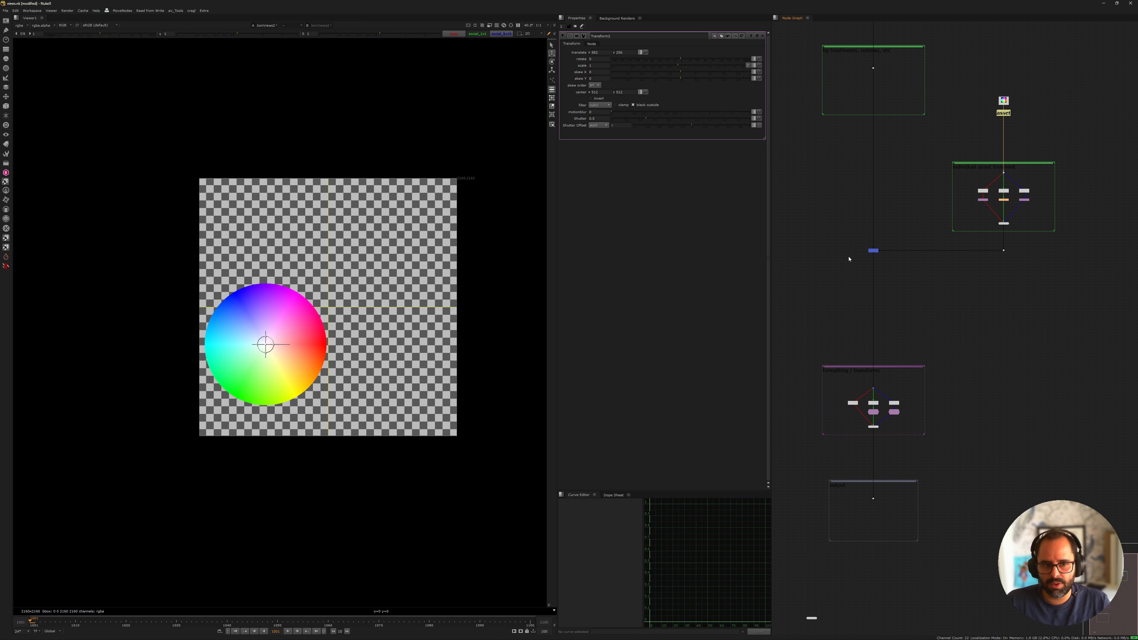
{"action": "middle_click_drag", "start_coordinate": [870, 185], "coordinate": [890, 245]}
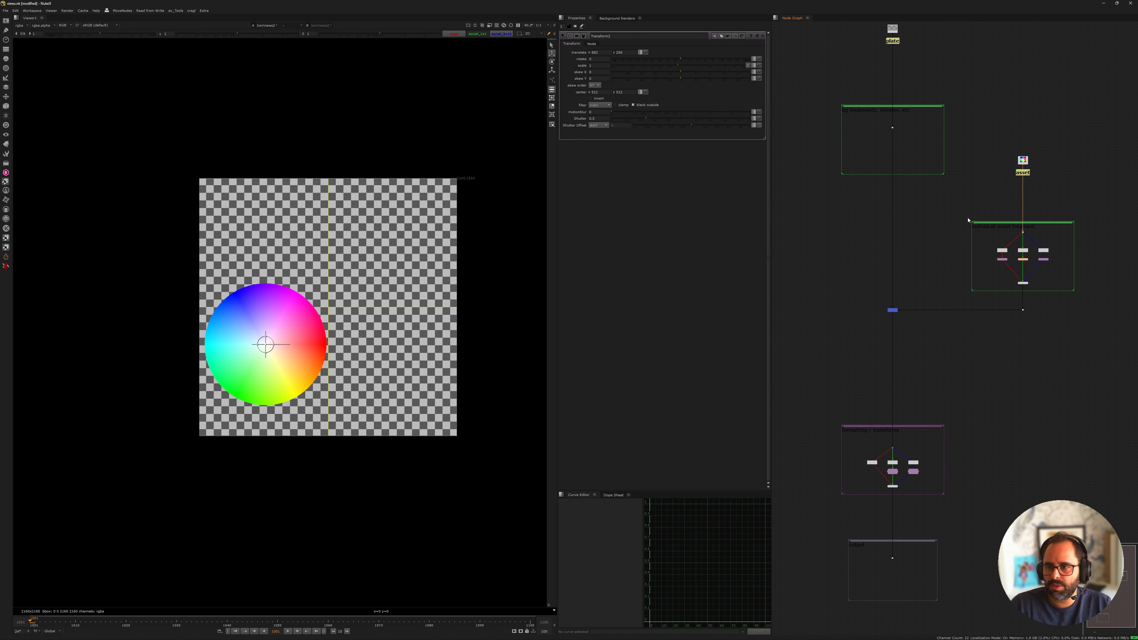
View the output of the 1x1 dCrop1 node and the 9x16 dCrop node in the formatting backdrop
{"action": "middle_click_drag", "start_coordinate": [978, 85], "coordinate": [938, 163]}
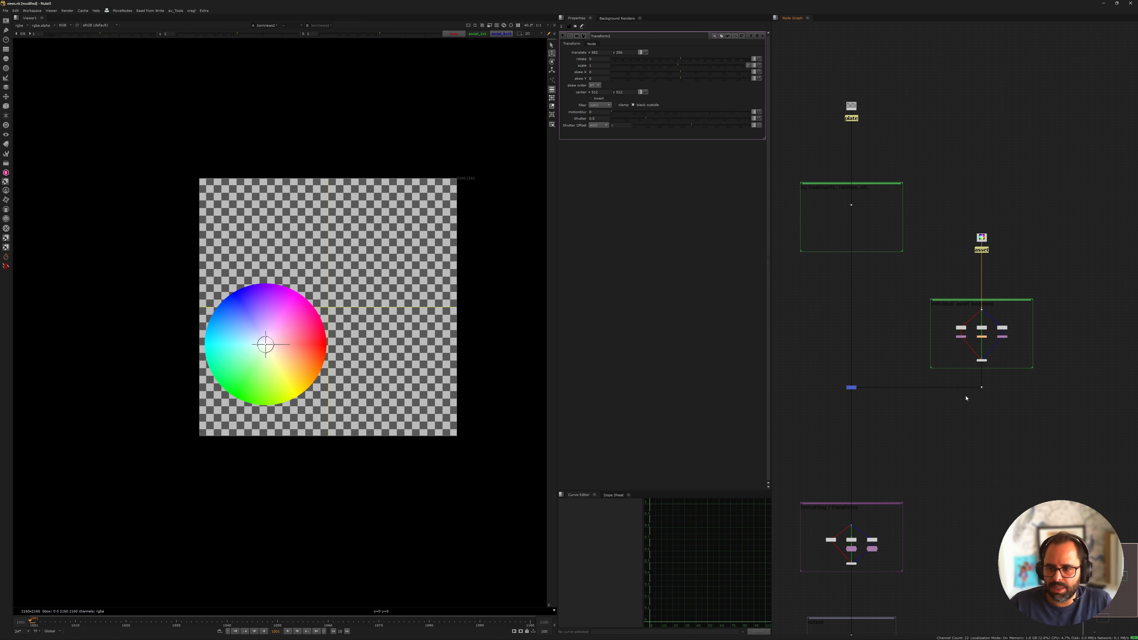
{"action": "middle_click_drag", "start_coordinate": [967, 398], "coordinate": [981, 263]}
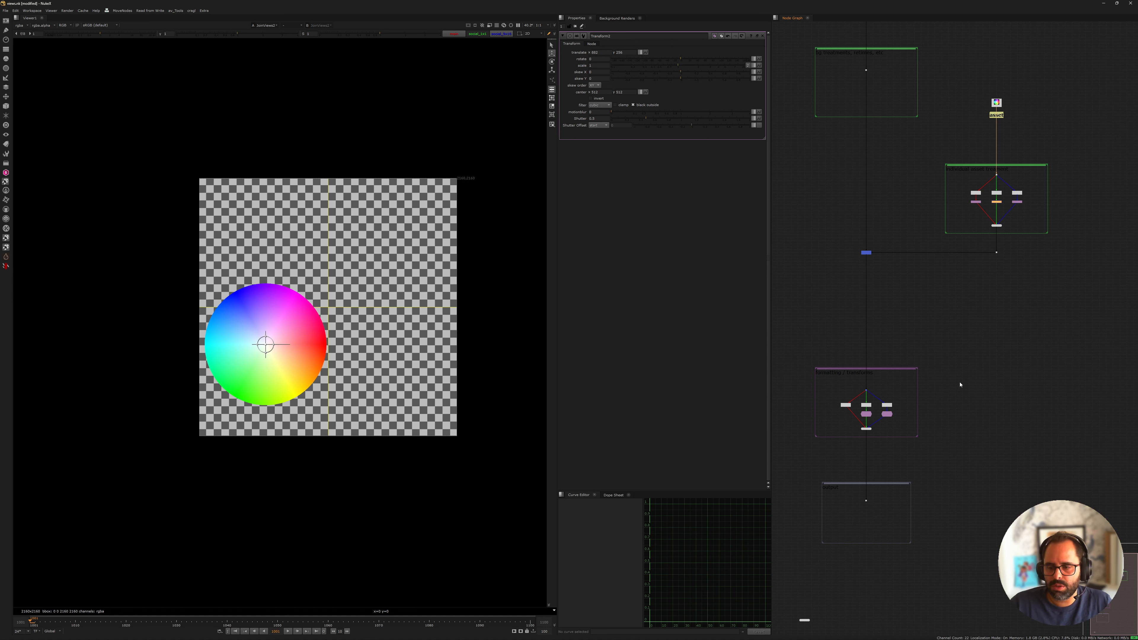
{"action": "middle_click_drag", "start_coordinate": [899, 246], "coordinate": [994, 152]}
{"action": "scroll", "coordinate": [955, 317], "scroll_direction": "up", "scroll_amount": 3}
{"action": "middle_click_drag", "start_coordinate": [790, 482], "coordinate": [823, 393]}
{"action": "scroll", "coordinate": [823, 393], "scroll_direction": "up", "scroll_amount": 5}
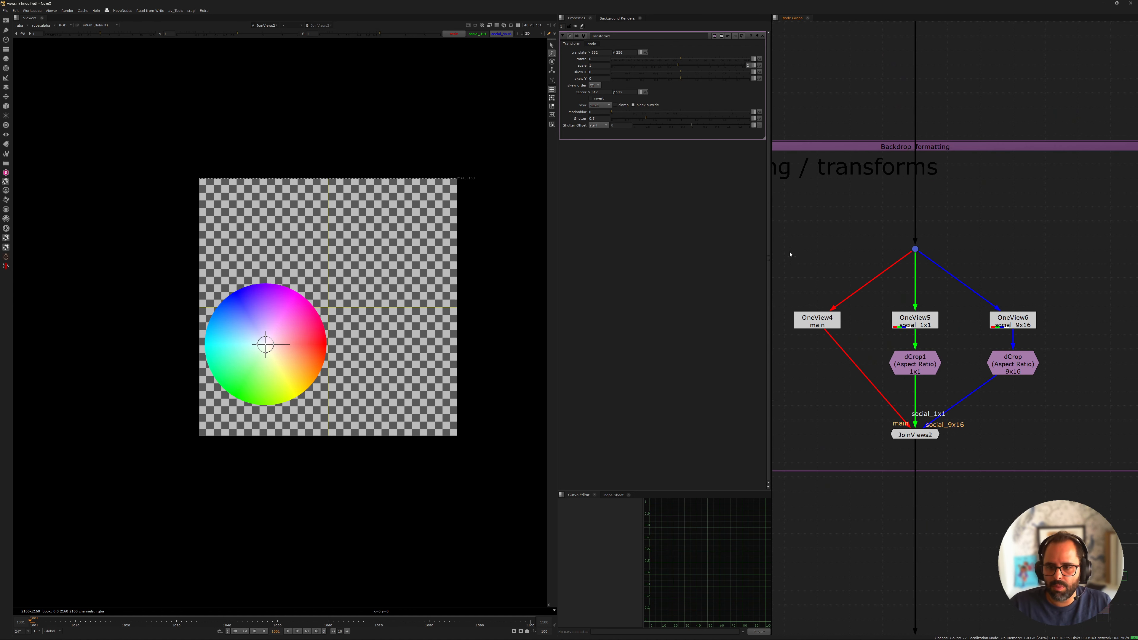
{"action": "middle_click_drag", "start_coordinate": [867, 336], "coordinate": [835, 367]}
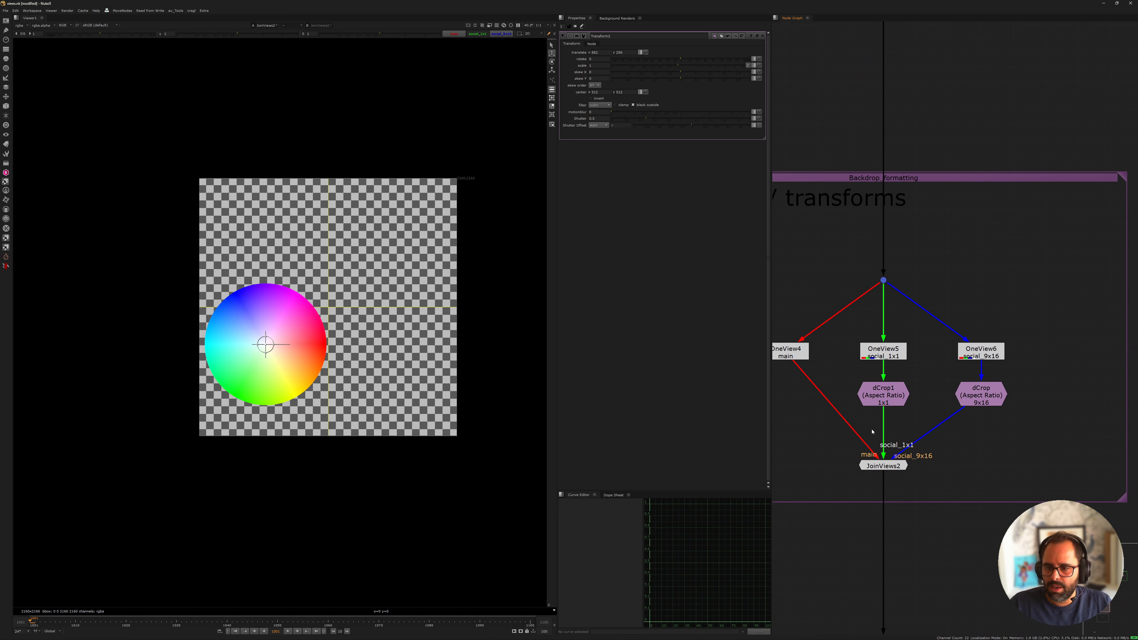
{"action": "left_click", "coordinate": [877, 466]}
{"action": "left_click", "coordinate": [878, 396]}
{"action": "key", "text": "1"}
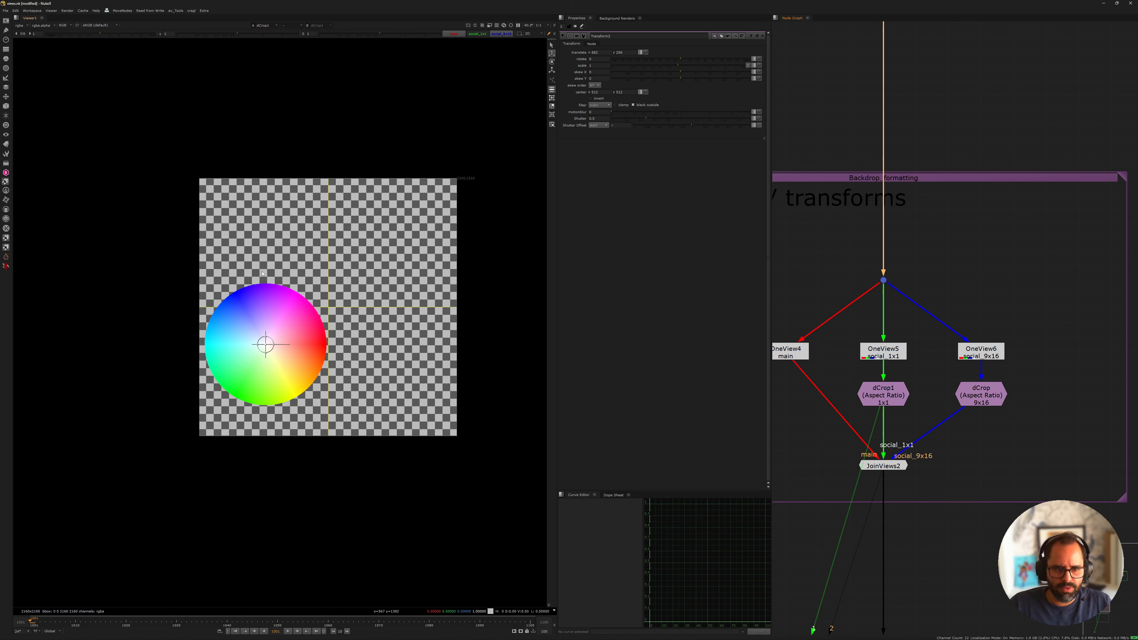
{"action": "left_click", "coordinate": [980, 395]}
{"action": "key", "text": "1"}
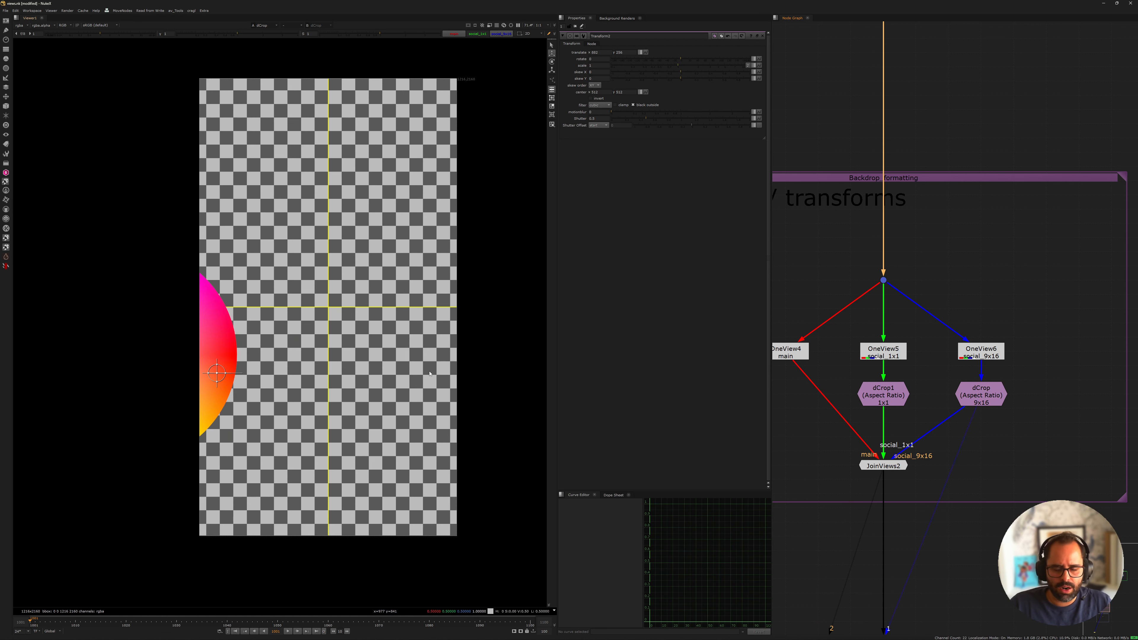
Reposition the colour wheel with Transform3 so it sits fully inside the lower half of the 9x16 frame
{"action": "scroll", "coordinate": [934, 375], "scroll_direction": "down", "scroll_amount": 4}
{"action": "middle_click_drag", "start_coordinate": [1100, 145], "coordinate": [994, 313]}
{"action": "scroll", "coordinate": [994, 313], "scroll_direction": "down", "scroll_amount": 3}
{"action": "middle_click_drag", "start_coordinate": [1032, 219], "coordinate": [950, 282]}
{"action": "scroll", "coordinate": [950, 283], "scroll_direction": "up", "scroll_amount": 6}
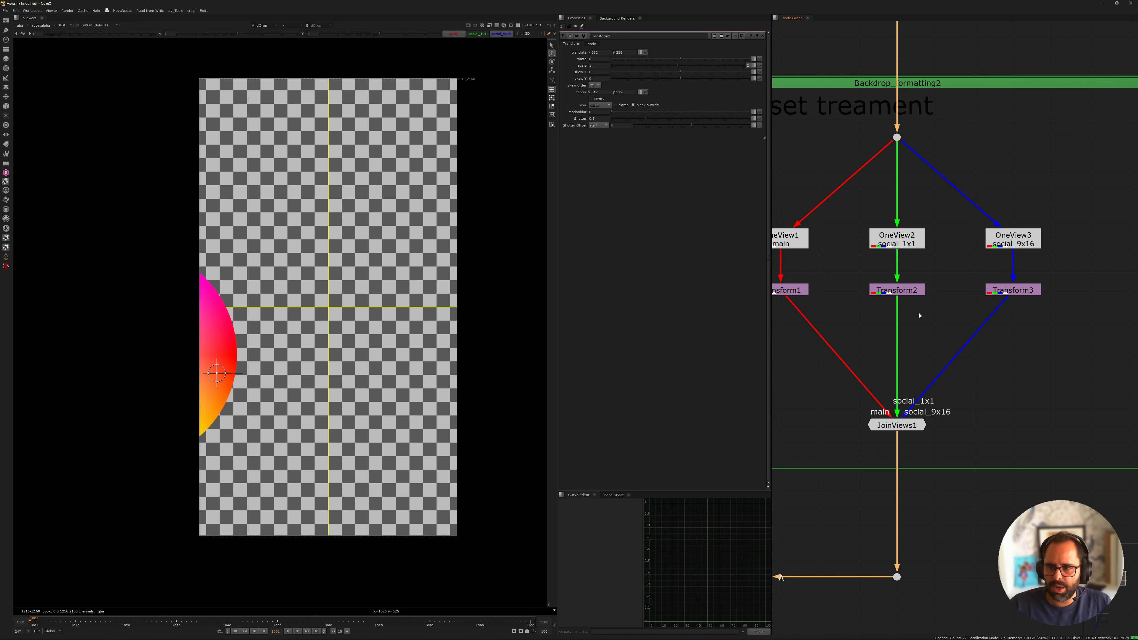
{"action": "left_click", "coordinate": [1013, 290]}
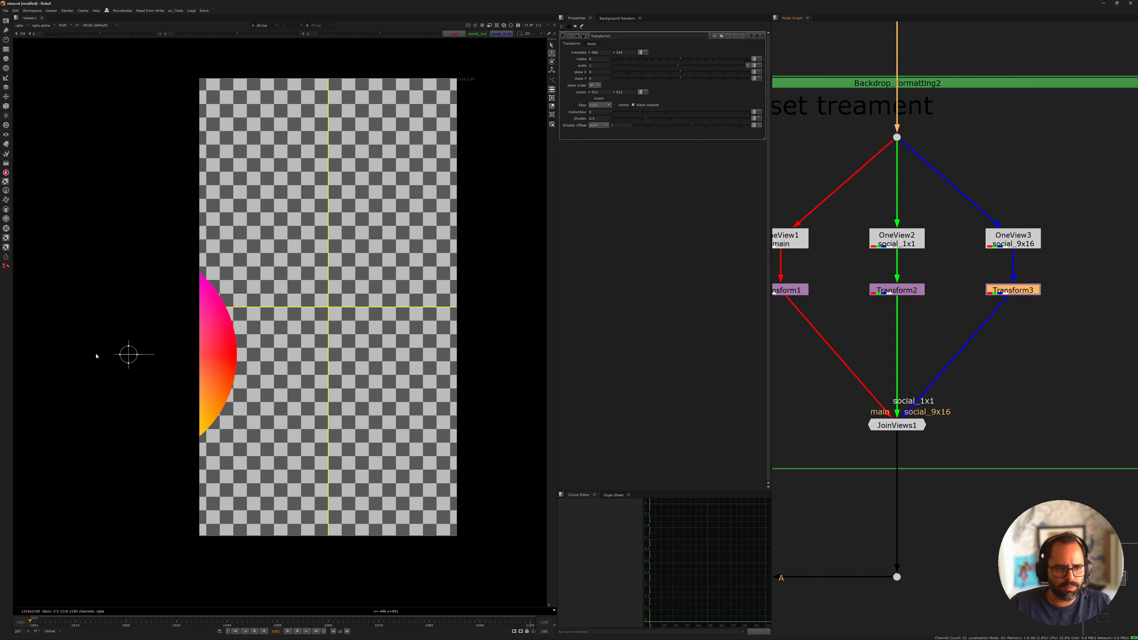
{"action": "left_click_drag", "start_coordinate": [133, 355], "coordinate": [309, 414]}
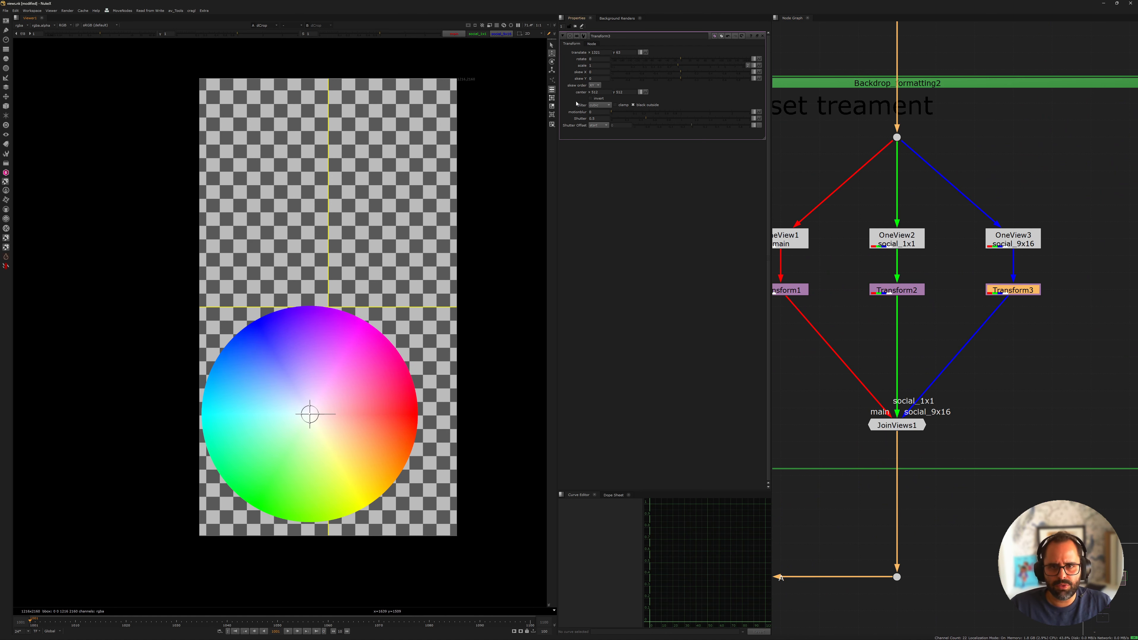
Set Transform3's scale to 0.8 and shift the wheel slightly toward the lower-left of the 9x16 frame
{"action": "left_click", "coordinate": [603, 67]}
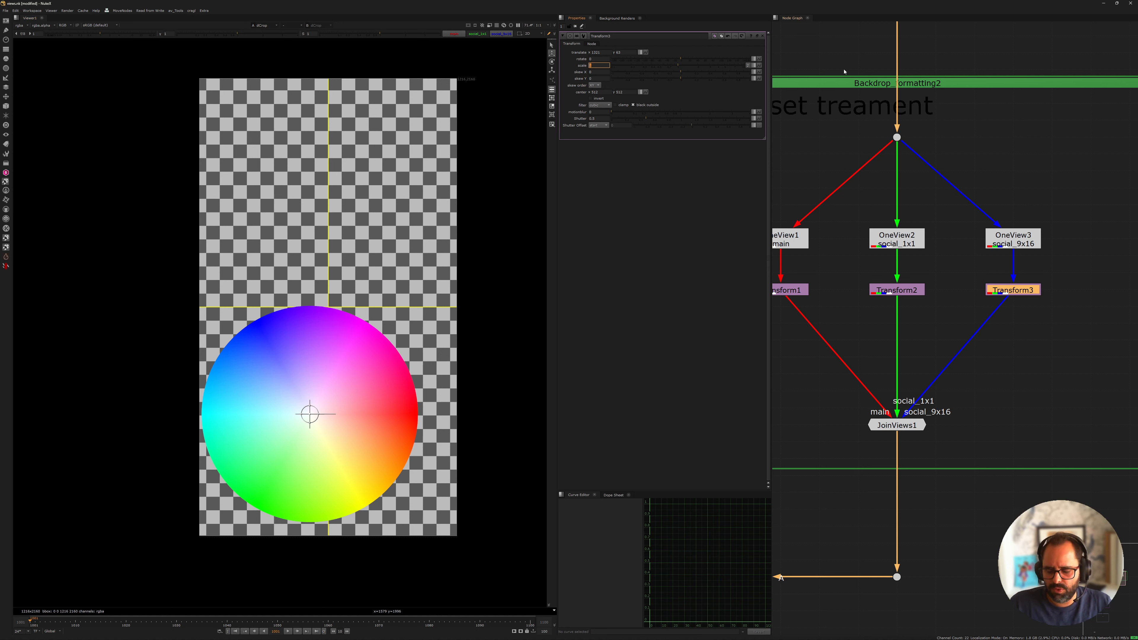
{"action": "type", "text": "0.3"}
{"action": "key", "text": "Return"}
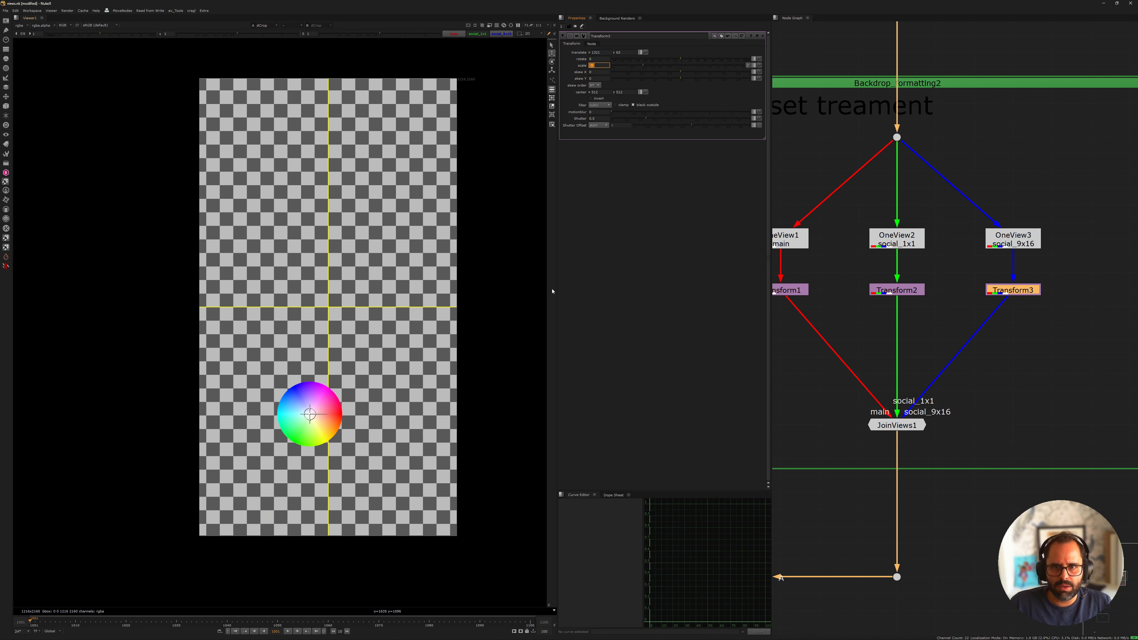
{"action": "type", "text": "0.8"}
{"action": "key", "text": "Return"}
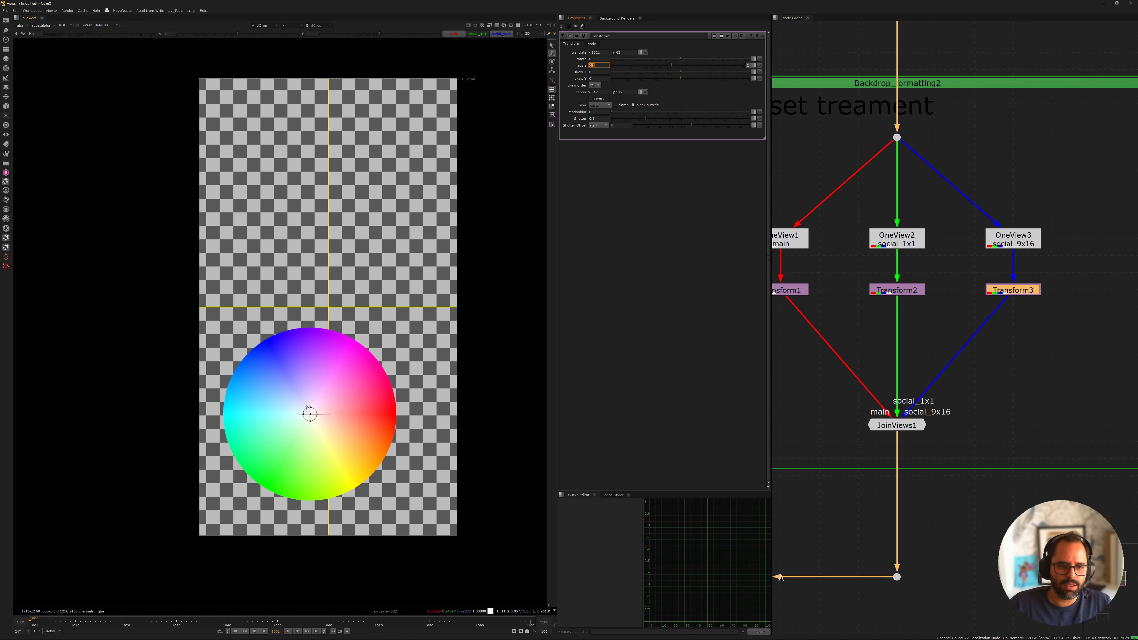
{"action": "left_click_drag", "start_coordinate": [309, 413], "coordinate": [298, 438]}
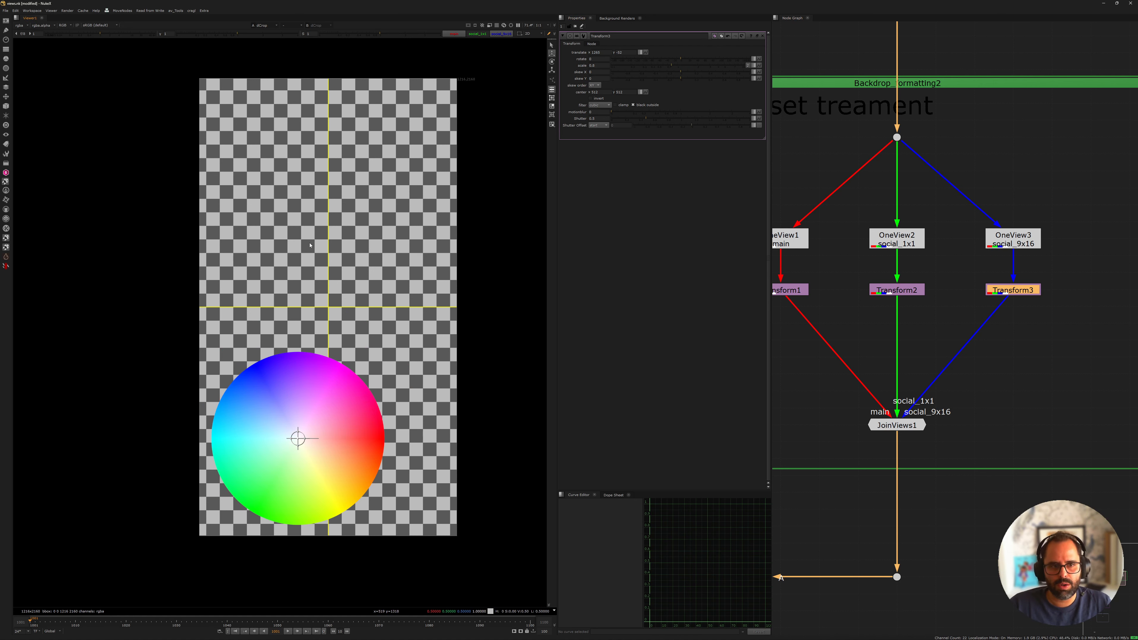
Move Transform3 down and insert a Grade node between OneView3 and Transform3 in the social_9x16 branch
{"action": "scroll", "coordinate": [930, 335], "scroll_direction": "down", "scroll_amount": 3}
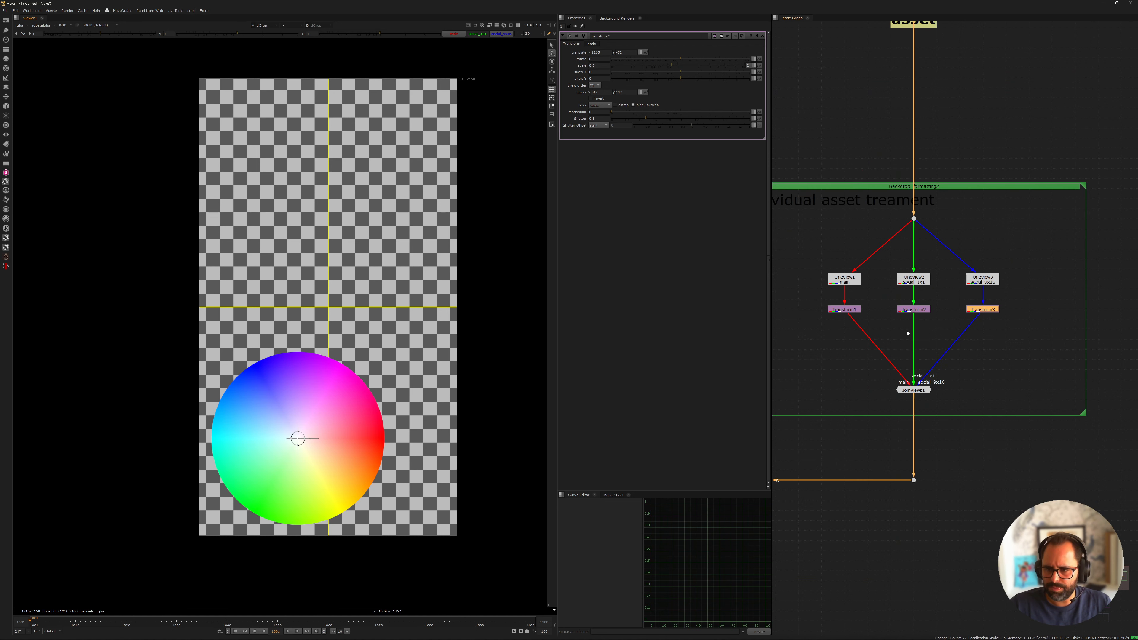
{"action": "scroll", "coordinate": [986, 314], "scroll_direction": "up", "scroll_amount": 4}
{"action": "left_click_drag", "start_coordinate": [1001, 289], "coordinate": [1001, 349]}
{"action": "left_click", "coordinate": [960, 290]}
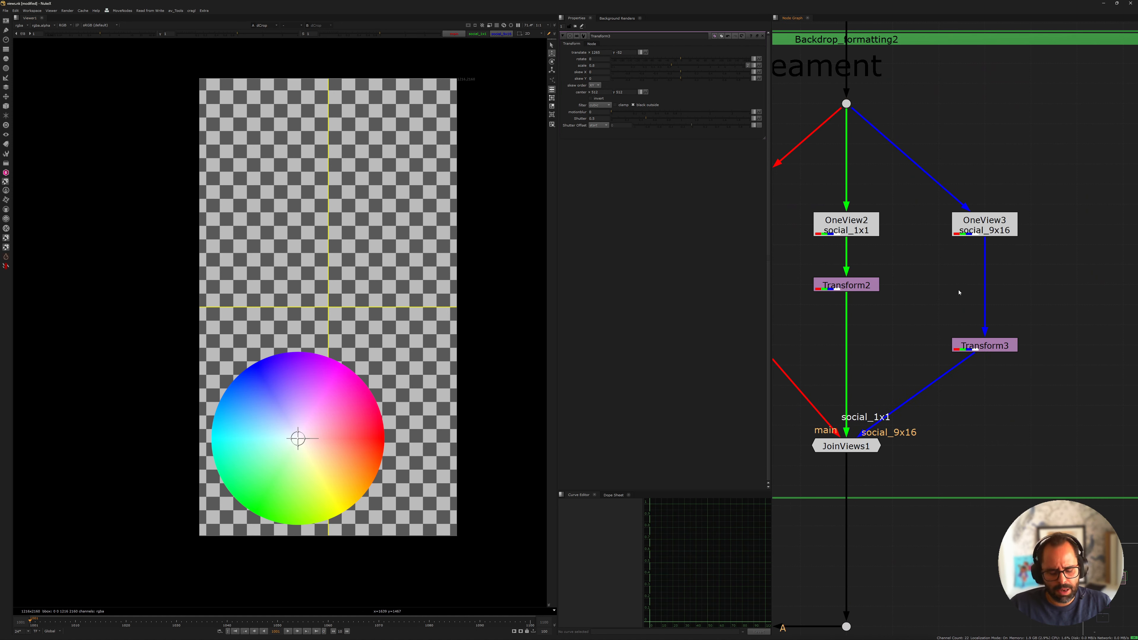
{"action": "key", "text": "g"}
{"action": "left_click", "coordinate": [982, 291]}
{"action": "middle_click_drag", "start_coordinate": [889, 106], "coordinate": [1066, 313]}
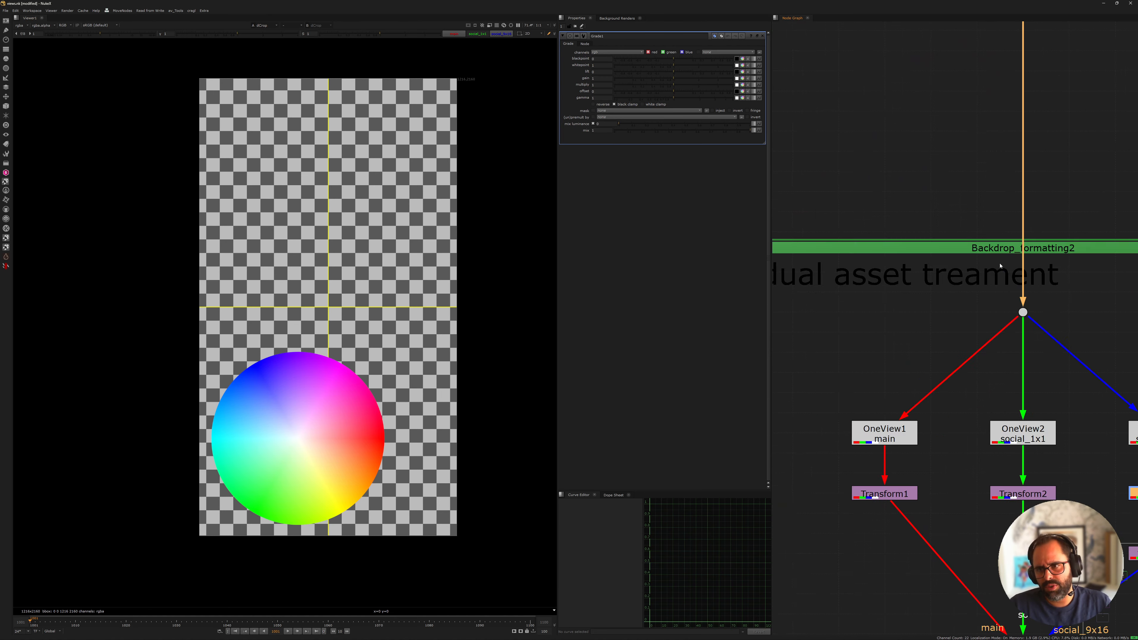
Lower the gain of Grade1 to darken the colour wheel in the social_9x16 branch
{"action": "scroll", "coordinate": [980, 223], "scroll_direction": "down", "scroll_amount": 5}
{"action": "middle_click_drag", "start_coordinate": [980, 223], "coordinate": [842, 164]}
{"action": "scroll", "coordinate": [842, 164], "scroll_direction": "up", "scroll_amount": 1}
{"action": "left_click_drag", "start_coordinate": [672, 79], "coordinate": [635, 78]}
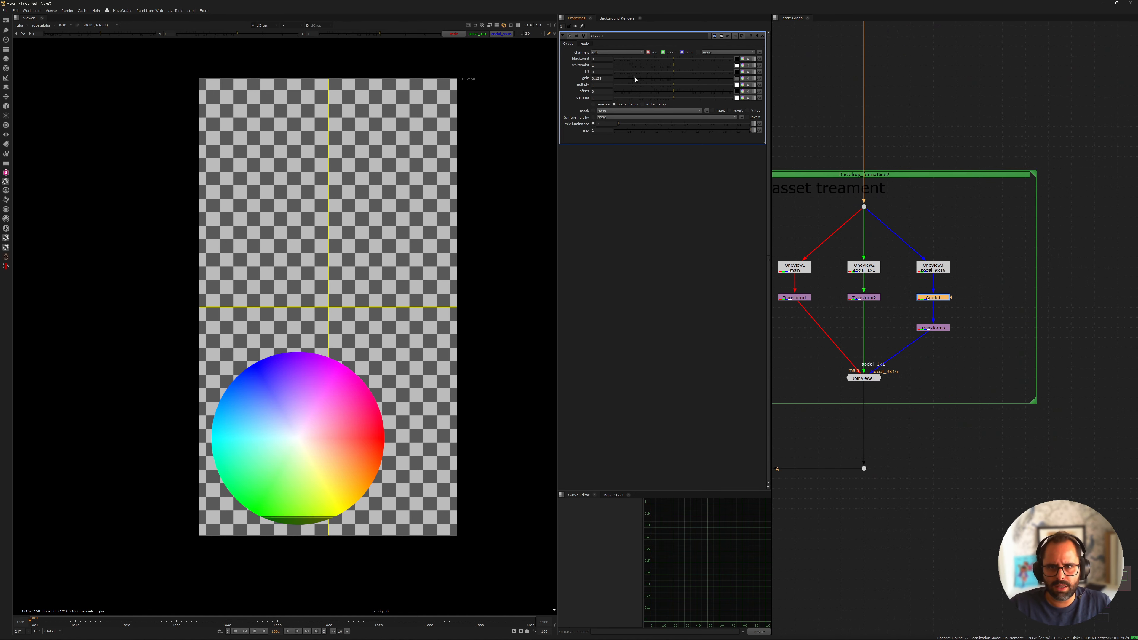
Move Transform2 down and insert a Grade node between OneView2 and Transform2 in the social_1x1 branch
{"action": "scroll", "coordinate": [880, 312], "scroll_direction": "down", "scroll_amount": 4}
{"action": "middle_click_drag", "start_coordinate": [879, 313], "coordinate": [964, 237]}
{"action": "scroll", "coordinate": [964, 237], "scroll_direction": "up", "scroll_amount": 6}
{"action": "left_click_drag", "start_coordinate": [960, 194], "coordinate": [960, 262]}
{"action": "left_click", "coordinate": [941, 221]}
{"action": "key", "text": "g"}
{"action": "left_click_drag", "start_coordinate": [941, 218], "coordinate": [969, 199]}
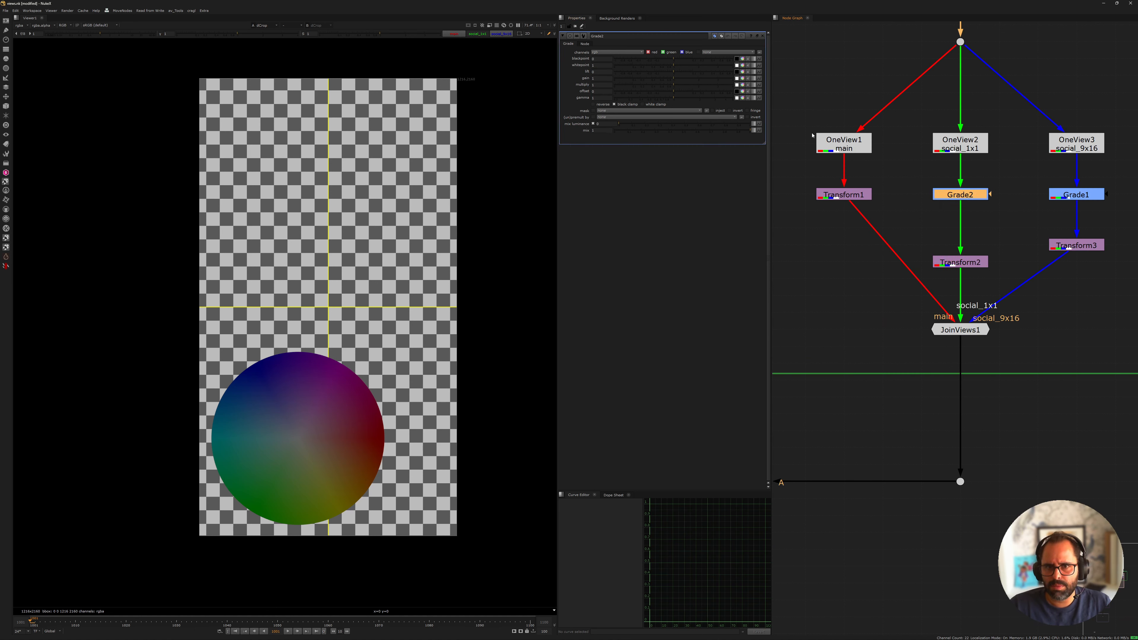
View Grade2's output, split its gain into separate channels and set the green gain to 0
{"action": "left_click", "coordinate": [972, 278]}
{"action": "key", "text": "1"}
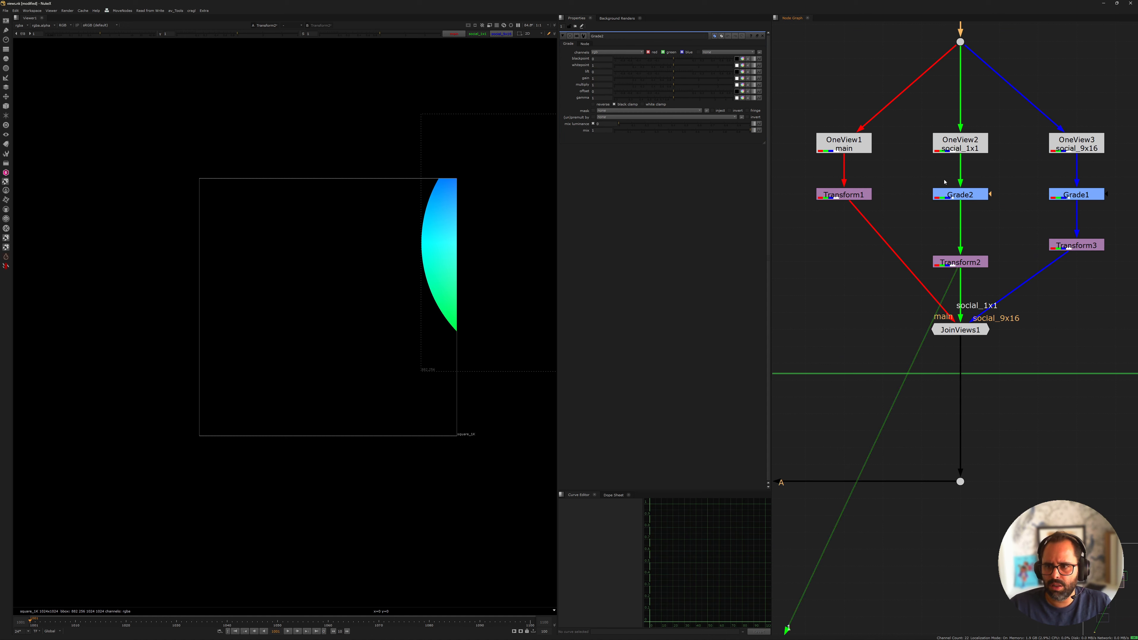
{"action": "scroll", "coordinate": [950, 236], "scroll_direction": "down", "scroll_amount": 4}
{"action": "left_click", "coordinate": [961, 221]}
{"action": "key", "text": "1"}
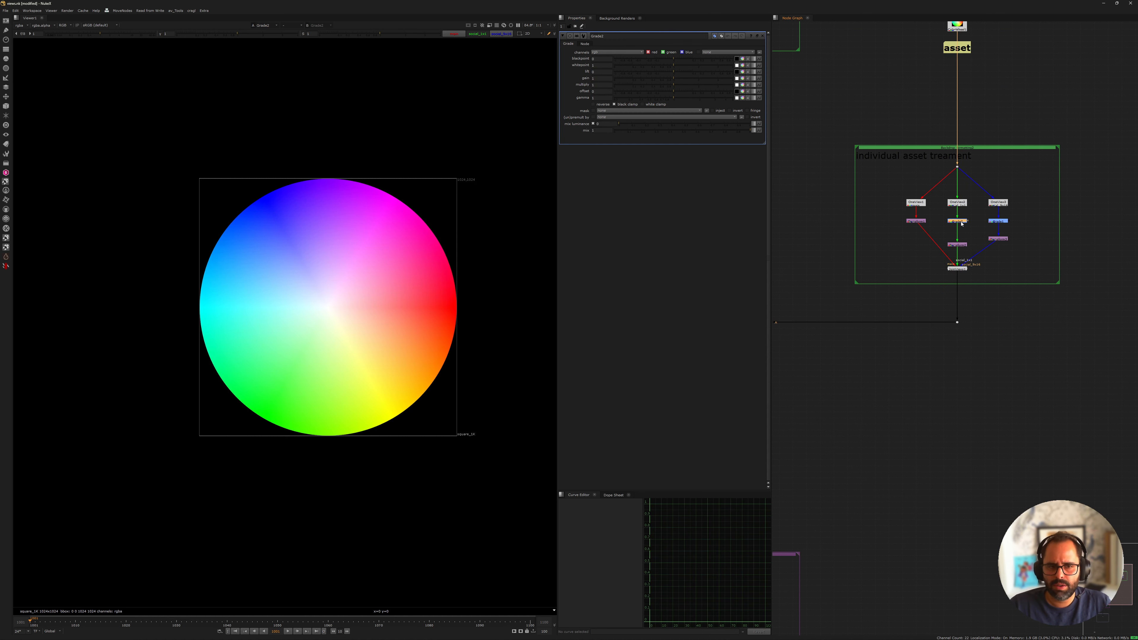
{"action": "left_click", "coordinate": [747, 78]}
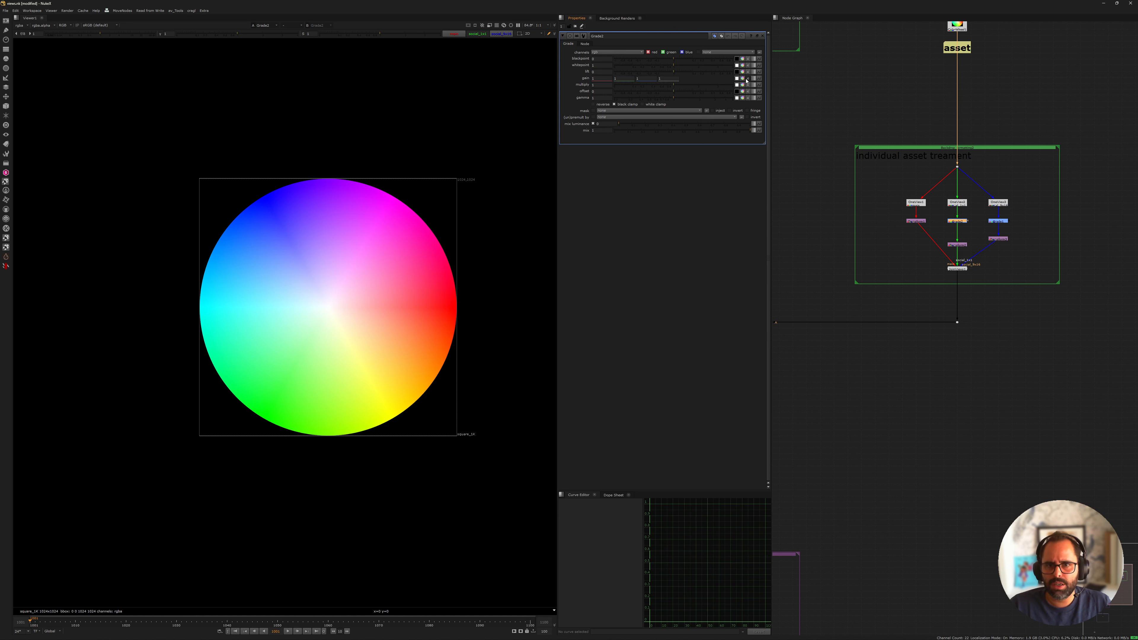
{"action": "left_click", "coordinate": [627, 78]}
{"action": "type", "text": "0"}
View JoinViews2 and switch through the main, social_1x1 and social_9x16 views to compare the wheel's grades
{"action": "scroll", "coordinate": [858, 330], "scroll_direction": "down", "scroll_amount": 4}
{"action": "middle_click_drag", "start_coordinate": [827, 423], "coordinate": [897, 282]}
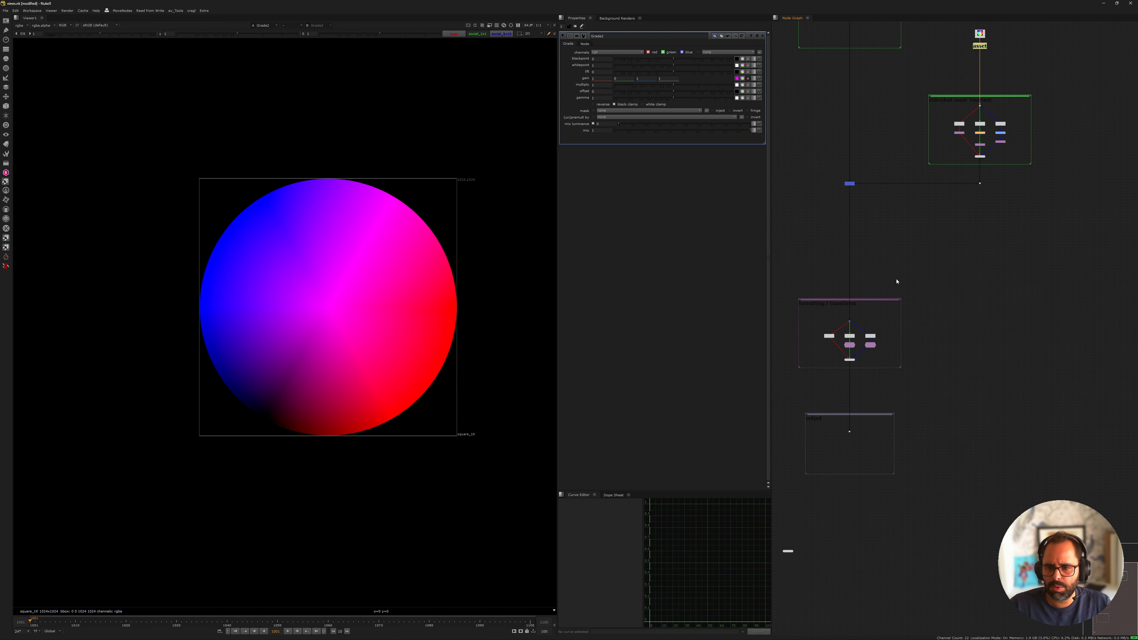
{"action": "scroll", "coordinate": [839, 365], "scroll_direction": "up", "scroll_amount": 7}
{"action": "left_click", "coordinate": [802, 288]}
{"action": "left_click", "coordinate": [872, 364]}
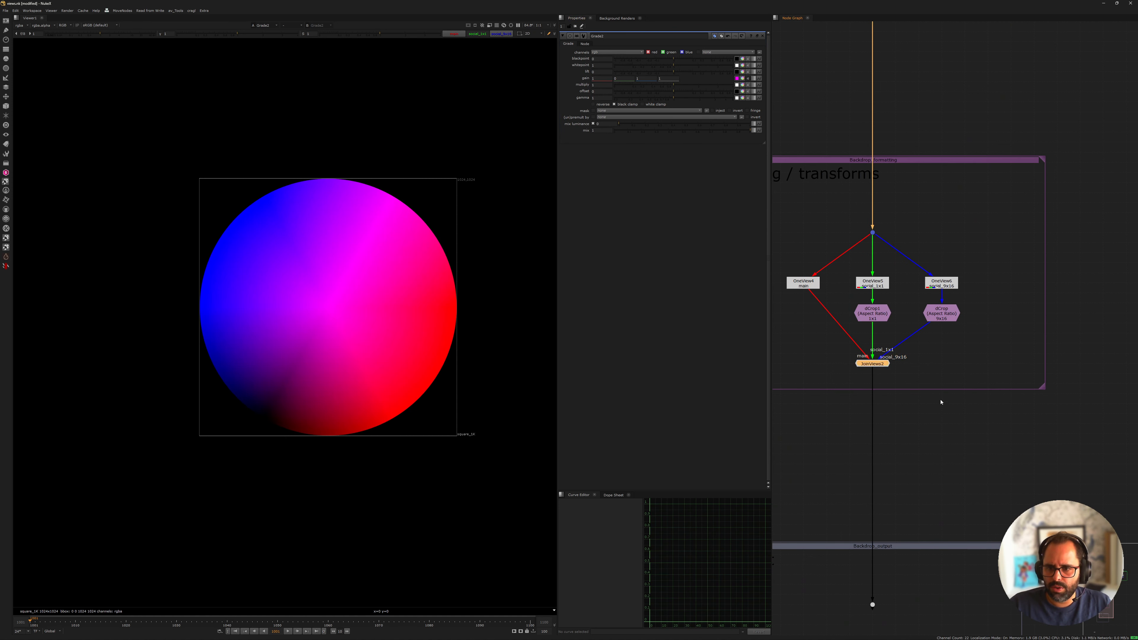
{"action": "key", "text": "1"}
{"action": "left_click", "coordinate": [476, 34]}
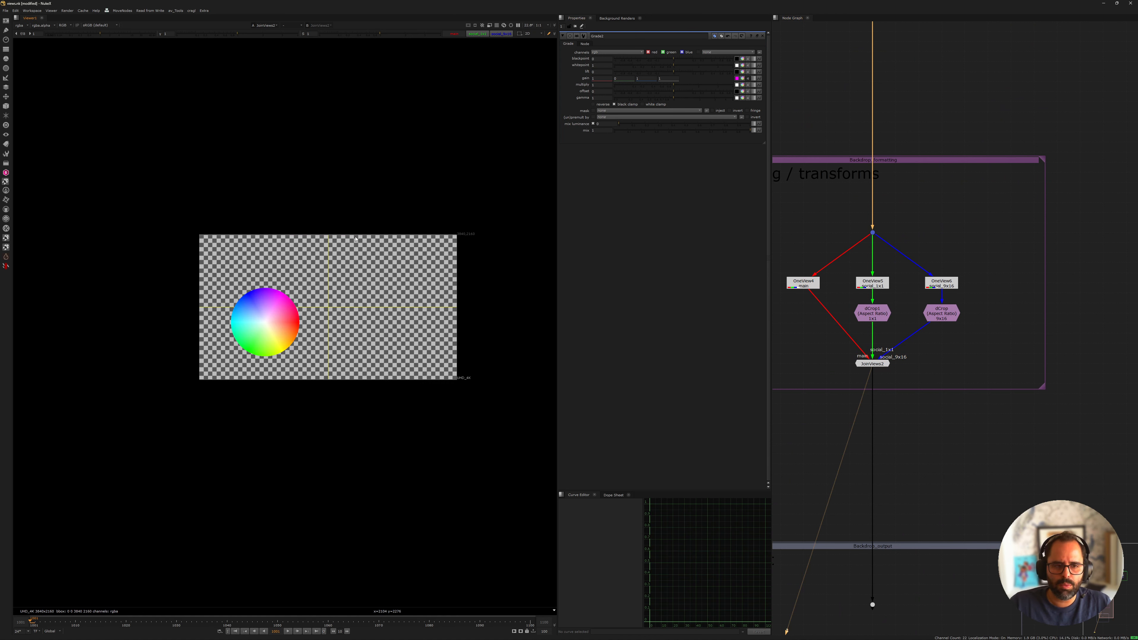
{"action": "left_click", "coordinate": [476, 35]}
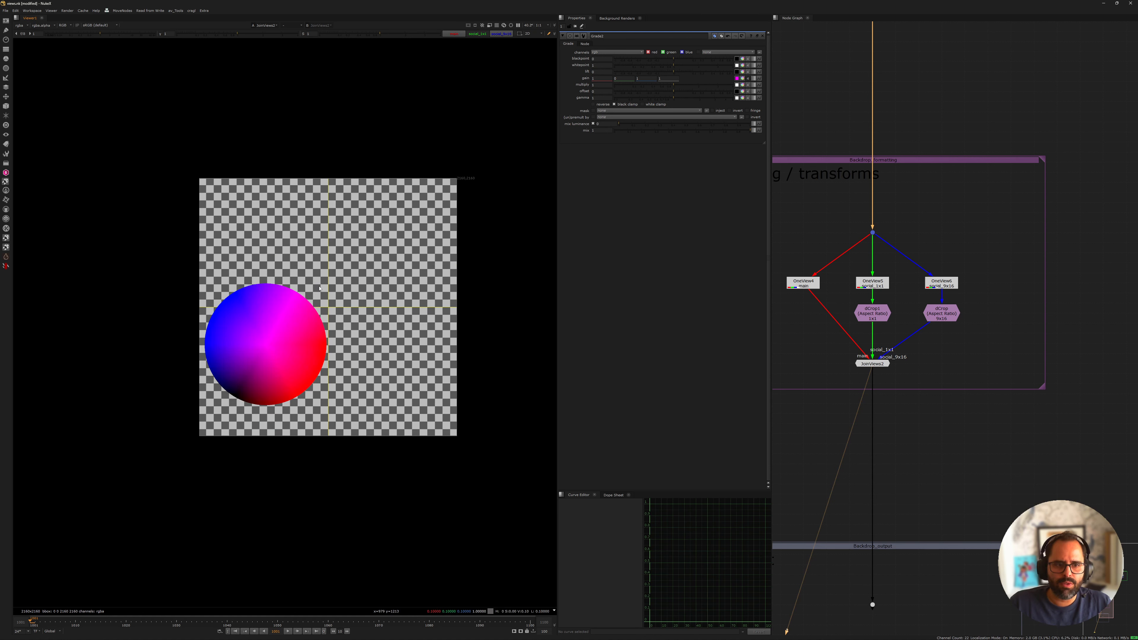
{"action": "left_click", "coordinate": [501, 34]}
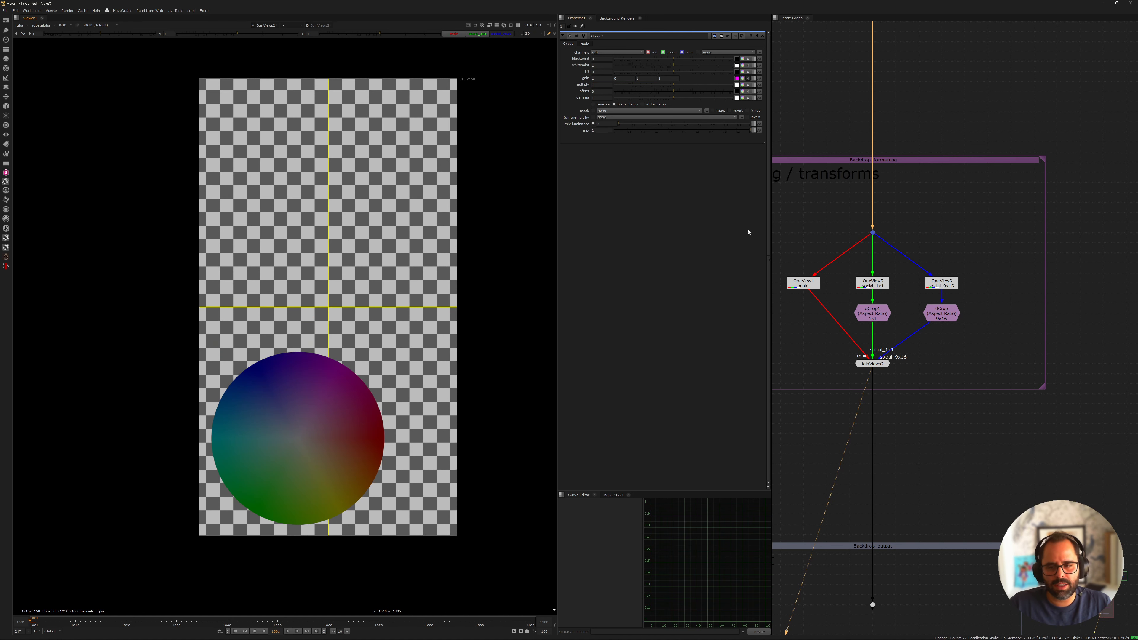
Examine the whole node graph, from the plate and individual asset treatment to the formatting and output backdrops
{"action": "scroll", "coordinate": [1040, 192], "scroll_direction": "down", "scroll_amount": 5}
{"action": "middle_click_drag", "start_coordinate": [1025, 133], "coordinate": [904, 285]}
{"action": "scroll", "coordinate": [1012, 137], "scroll_direction": "up", "scroll_amount": 5}
{"action": "middle_click_drag", "start_coordinate": [990, 136], "coordinate": [972, 245]}
{"action": "scroll", "coordinate": [972, 245], "scroll_direction": "down", "scroll_amount": 3}
{"action": "left_click_drag", "start_coordinate": [838, 192], "coordinate": [1102, 353]}
{"action": "scroll", "coordinate": [1057, 322], "scroll_direction": "down", "scroll_amount": 3}
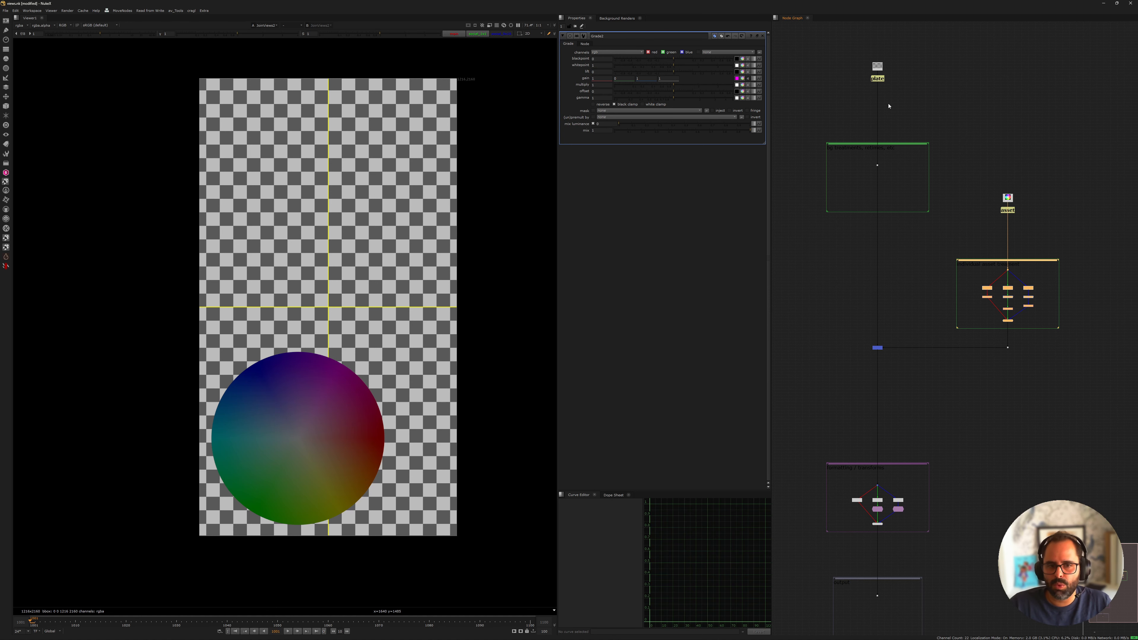
{"action": "scroll", "coordinate": [901, 215], "scroll_direction": "down", "scroll_amount": 2}
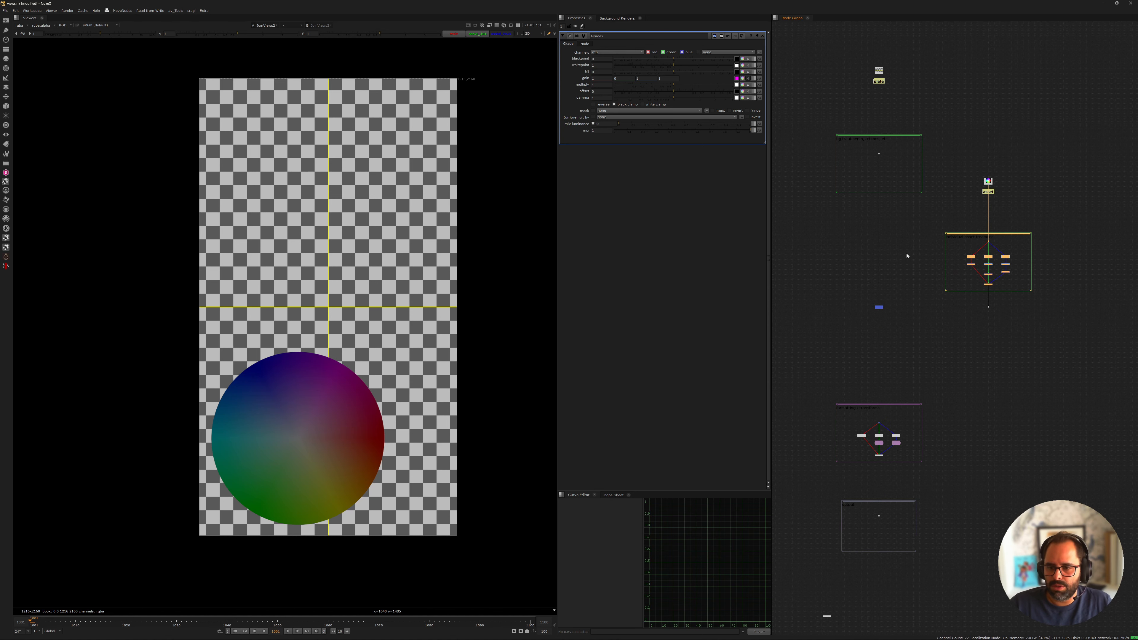
{"action": "middle_click_drag", "start_coordinate": [861, 281], "coordinate": [864, 303]}
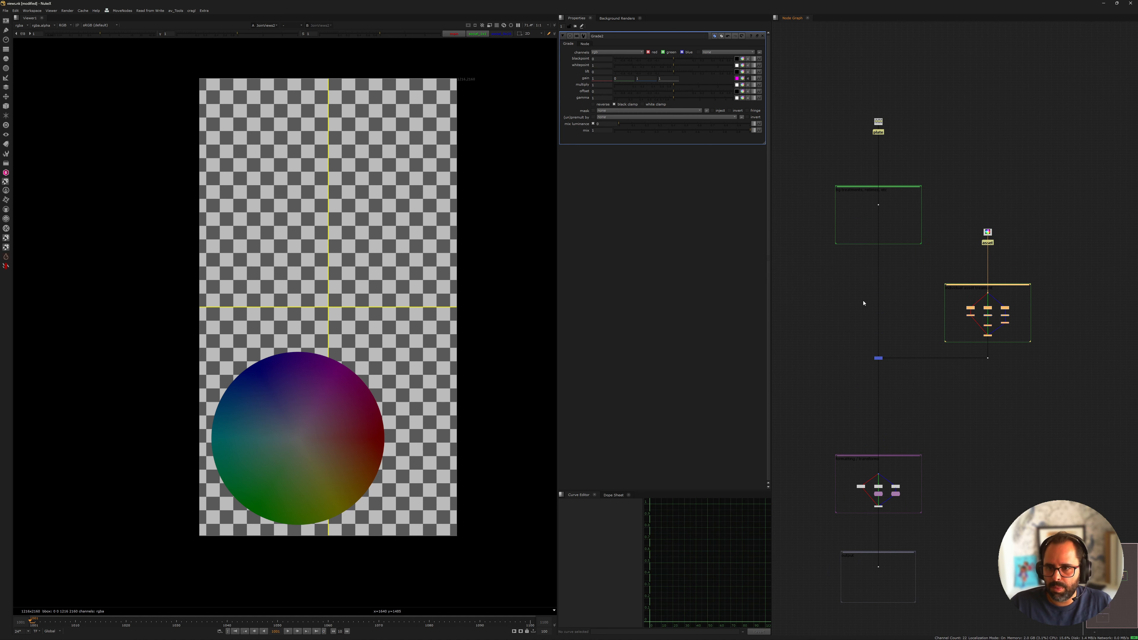
{"action": "middle_click_drag", "start_coordinate": [838, 463], "coordinate": [856, 317]}
{"action": "scroll", "coordinate": [854, 275], "scroll_direction": "up", "scroll_amount": 5}
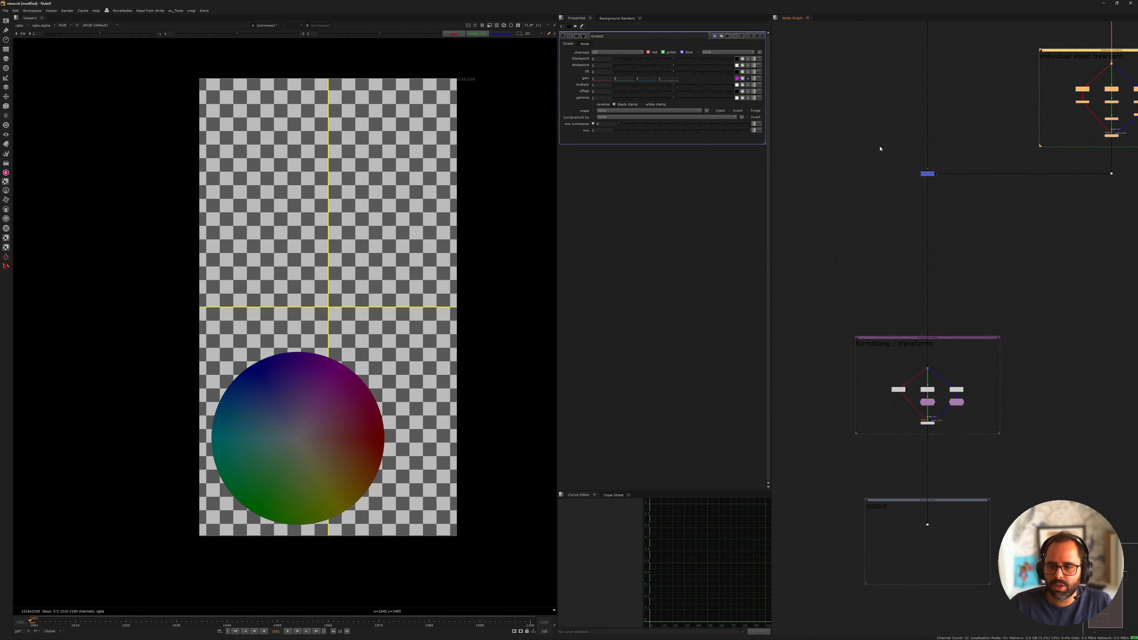
{"action": "scroll", "coordinate": [882, 147], "scroll_direction": "down", "scroll_amount": 4}
{"action": "middle_click_drag", "start_coordinate": [882, 148], "coordinate": [865, 460]}
{"action": "scroll", "coordinate": [878, 311], "scroll_direction": "up", "scroll_amount": 5}
{"action": "middle_click_drag", "start_coordinate": [928, 249], "coordinate": [945, 183]}
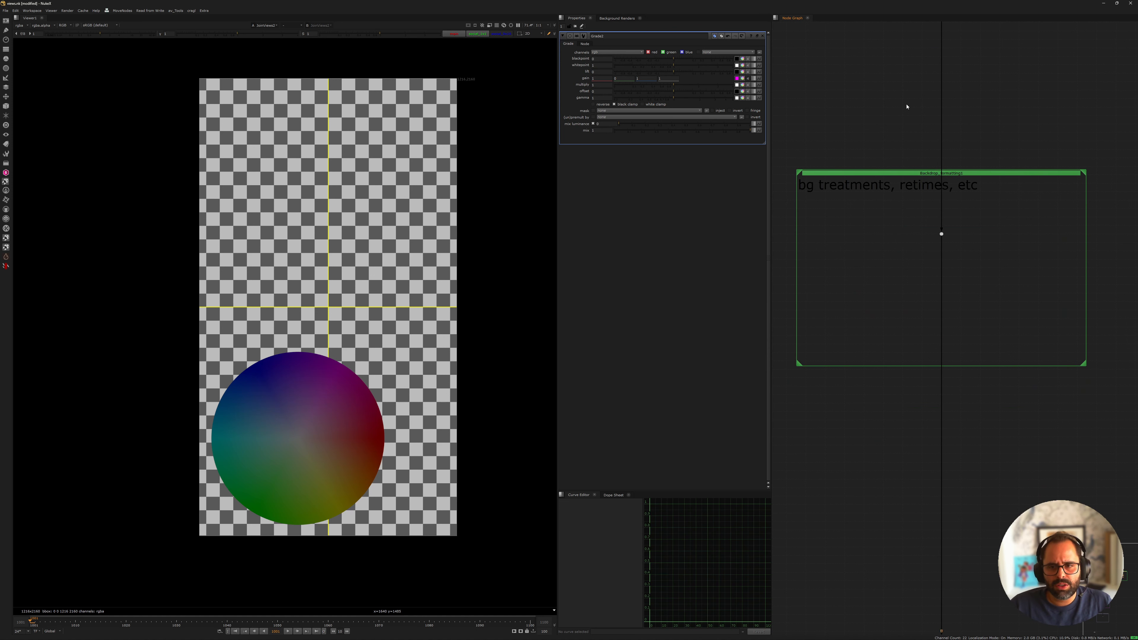
{"action": "middle_click_drag", "start_coordinate": [930, 145], "coordinate": [921, 295]}
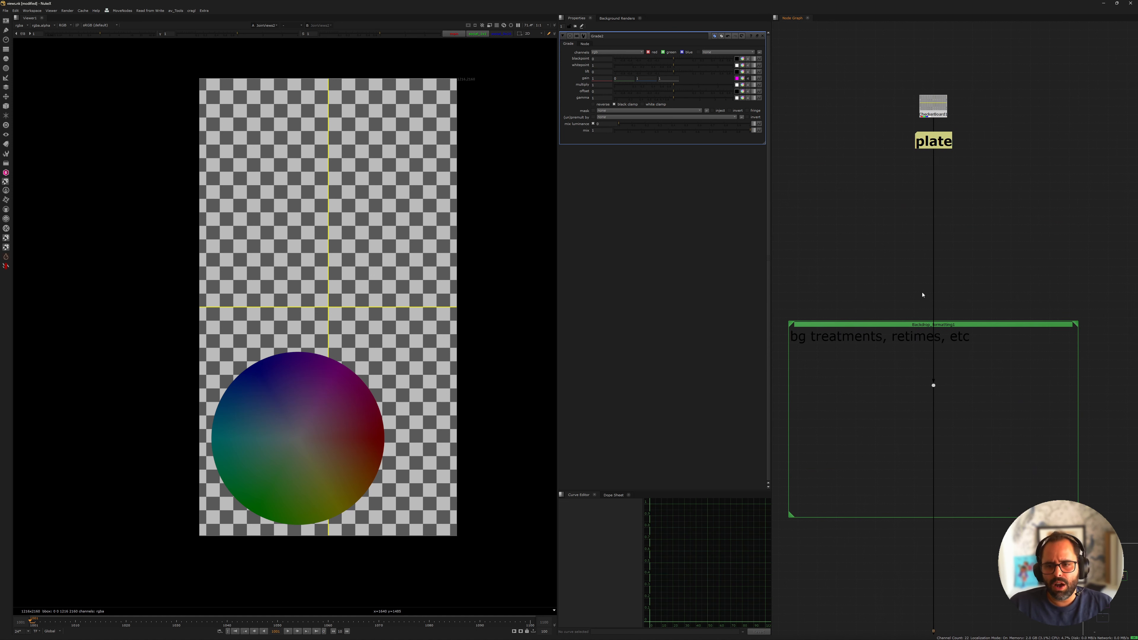
Insert a split and join of the views into the plate stream inside the "bg treatments, retimes, etc" backdrop
{"action": "middle_click_drag", "start_coordinate": [986, 433], "coordinate": [921, 125]}
{"action": "middle_click_drag", "start_coordinate": [1000, 308], "coordinate": [852, 122]}
{"action": "middle_click_drag", "start_coordinate": [984, 244], "coordinate": [905, 228]}
{"action": "left_click", "coordinate": [885, 271]}
{"action": "scroll", "coordinate": [889, 259], "scroll_direction": "down", "scroll_amount": 3}
{"action": "scroll", "coordinate": [897, 219], "scroll_direction": "up", "scroll_amount": 5}
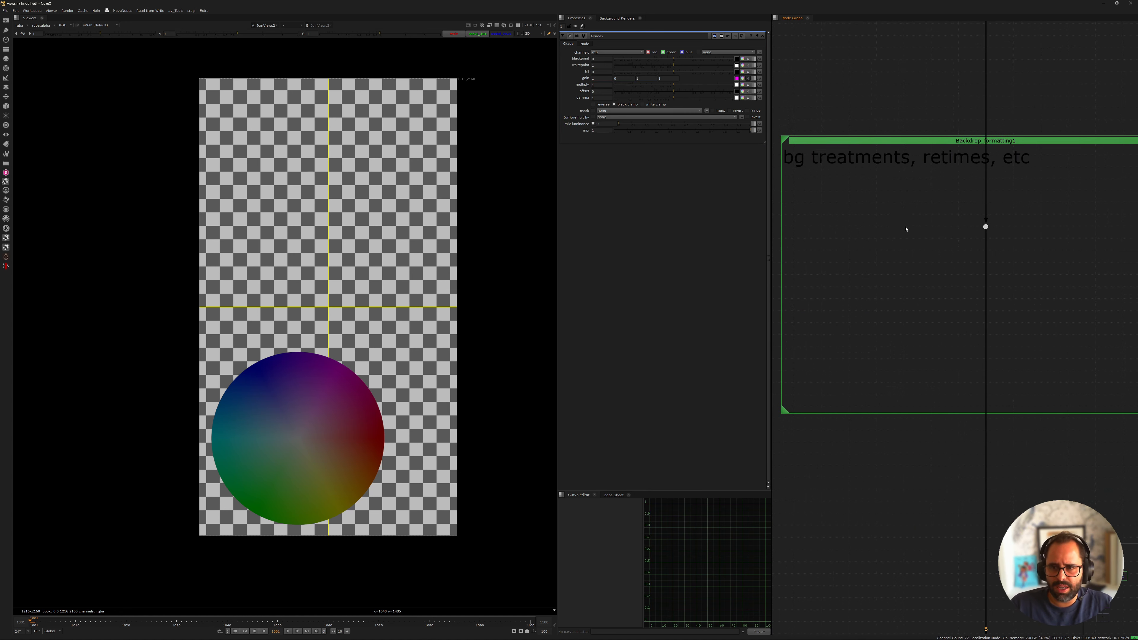
{"action": "scroll", "coordinate": [944, 208], "scroll_direction": "down", "scroll_amount": 2}
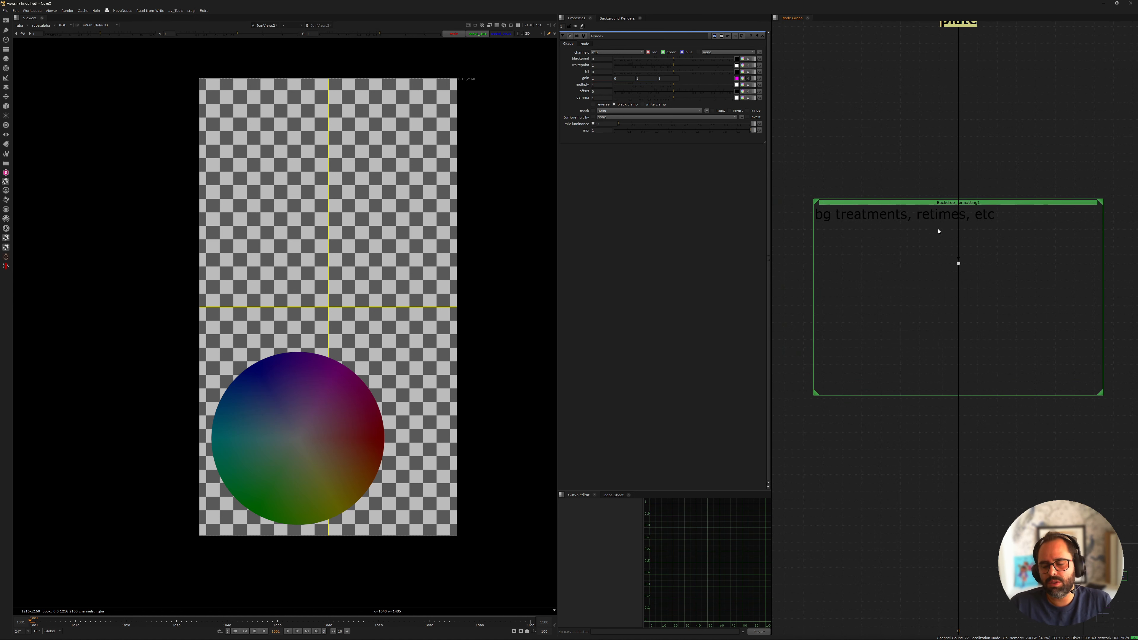
{"action": "middle_click_drag", "start_coordinate": [923, 266], "coordinate": [899, 198]}
{"action": "key", "text": "Tab"}
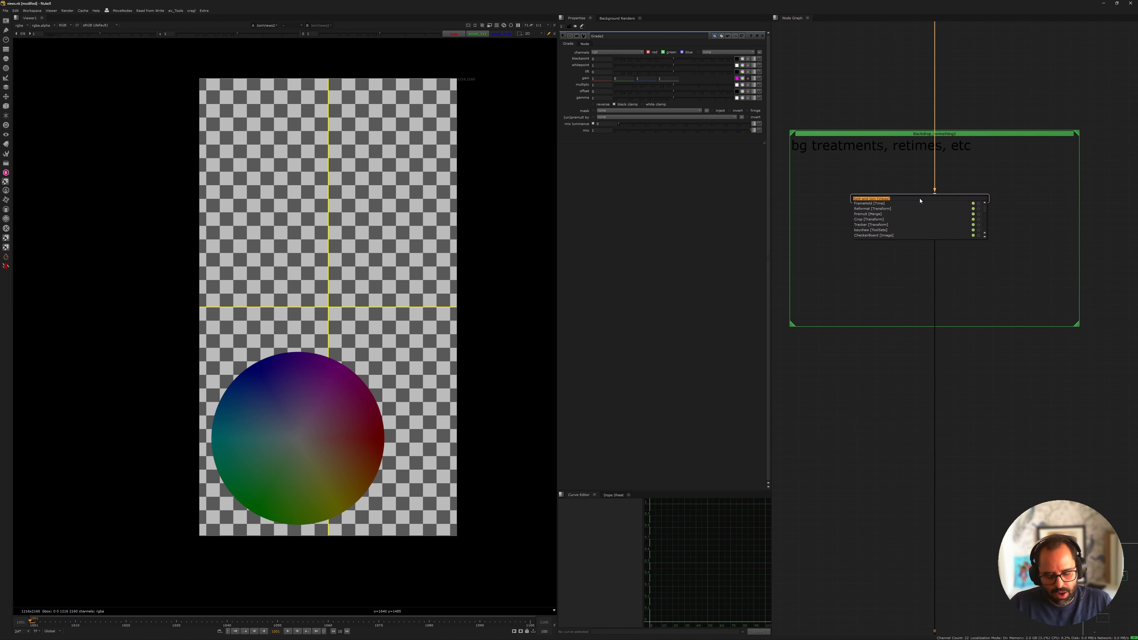
{"action": "type", "text": "split"}
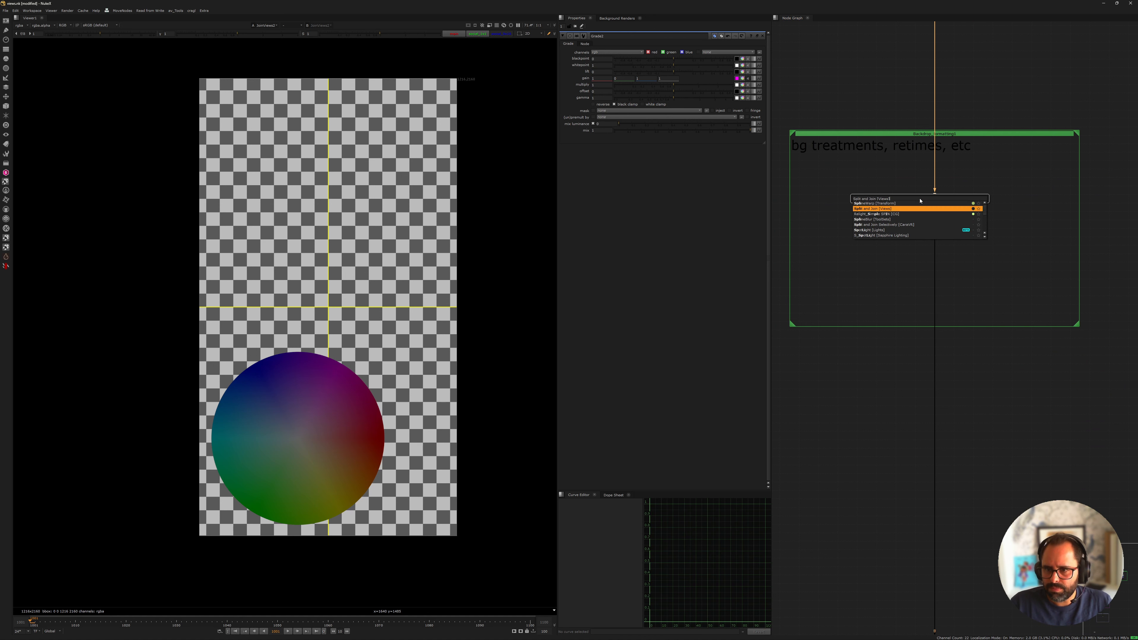
{"action": "key", "text": "Return"}
Center OneView8 and JoinViews3 under the split dot and spread OneView7 and OneView9 evenly to either side
{"action": "scroll", "coordinate": [939, 226], "scroll_direction": "up", "scroll_amount": 3}
{"action": "left_click", "coordinate": [876, 220]}
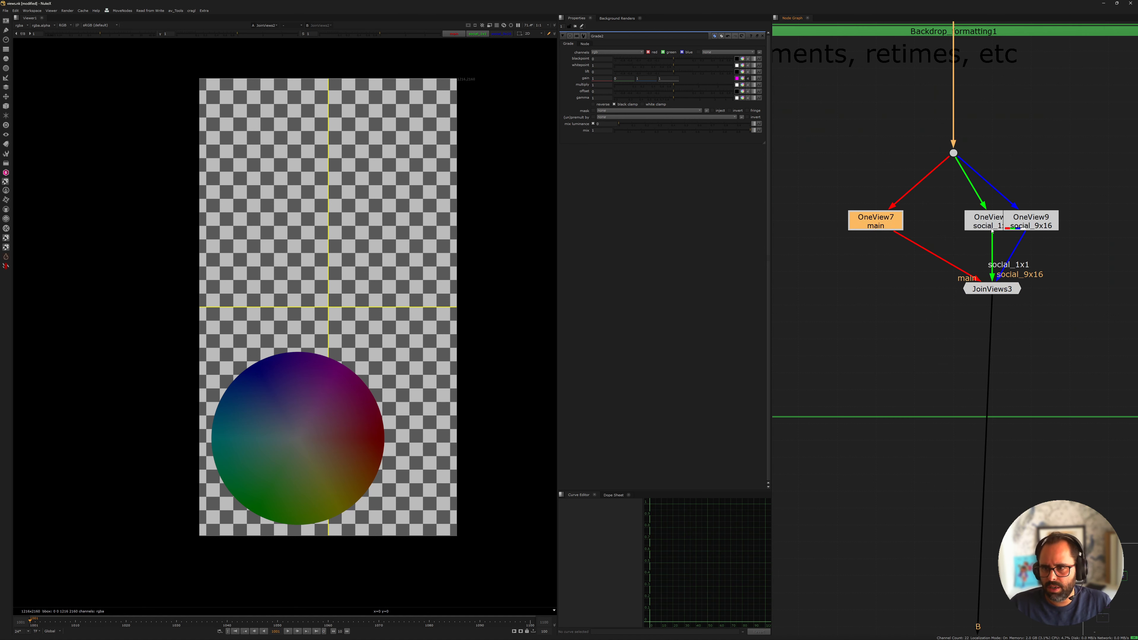
{"action": "left_click", "coordinate": [954, 221]}
{"action": "left_click", "coordinate": [1030, 221]}
{"action": "left_click_drag", "start_coordinate": [994, 299], "coordinate": [985, 290]}
{"action": "left_click_drag", "start_coordinate": [985, 291], "coordinate": [946, 324]}
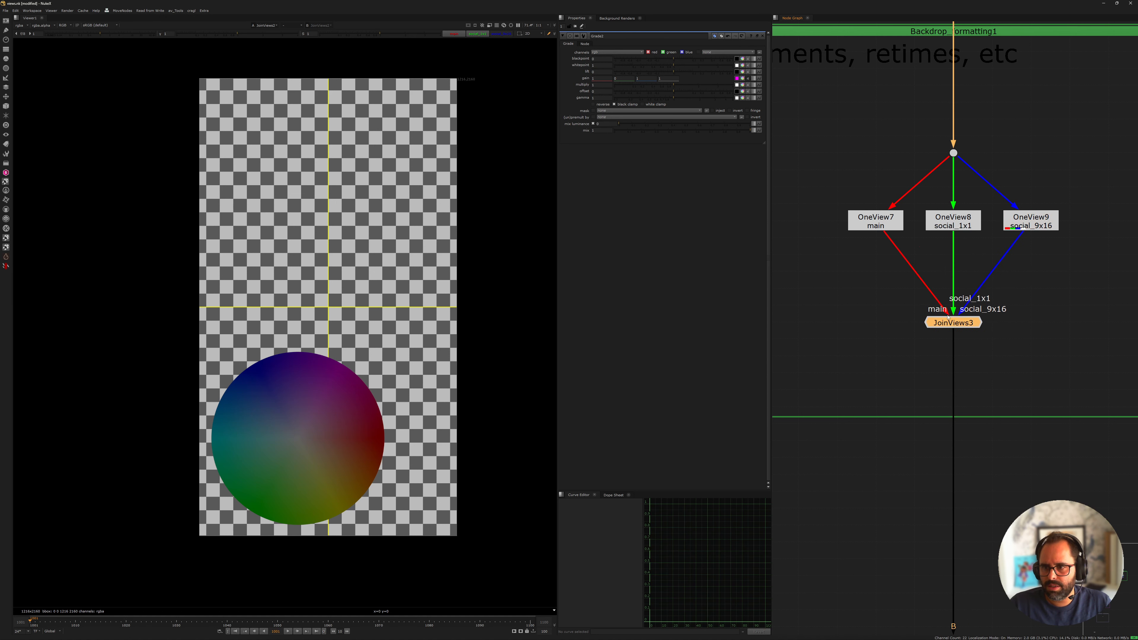
{"action": "middle_click_drag", "start_coordinate": [926, 246], "coordinate": [929, 310]}
{"action": "left_click", "coordinate": [929, 310]}
{"action": "left_click_drag", "start_coordinate": [893, 291], "coordinate": [852, 289]}
{"action": "left_click_drag", "start_coordinate": [1034, 287], "coordinate": [1095, 286]}
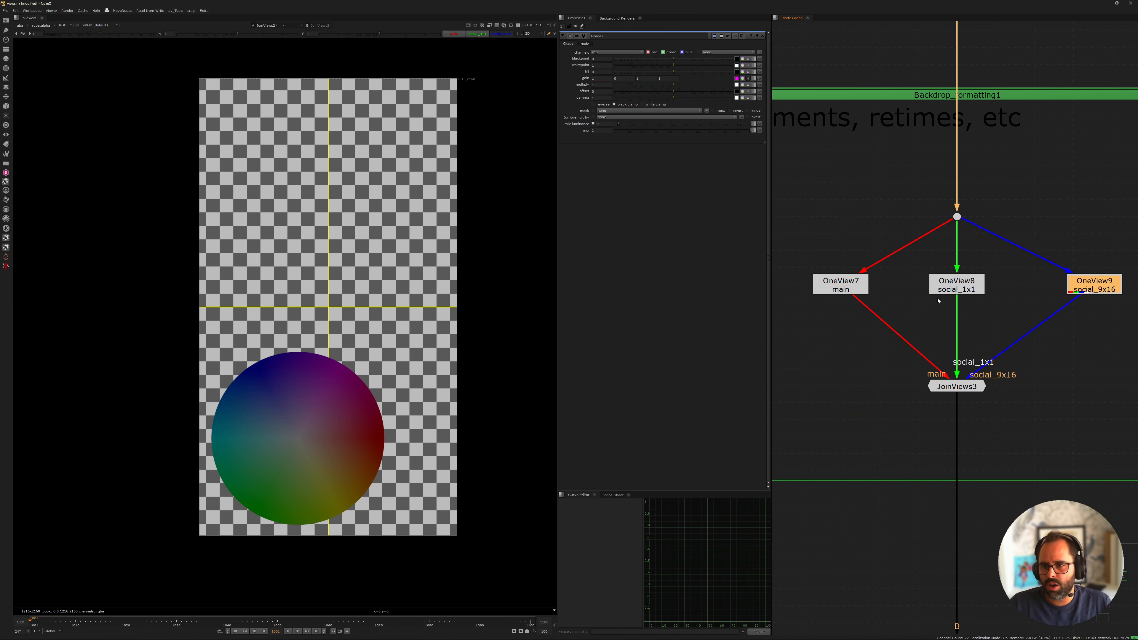
Insert a Retime node below OneView8 in the social_1x1 branch and set its speed to 1.1
{"action": "scroll", "coordinate": [849, 247], "scroll_direction": "down", "scroll_amount": 3}
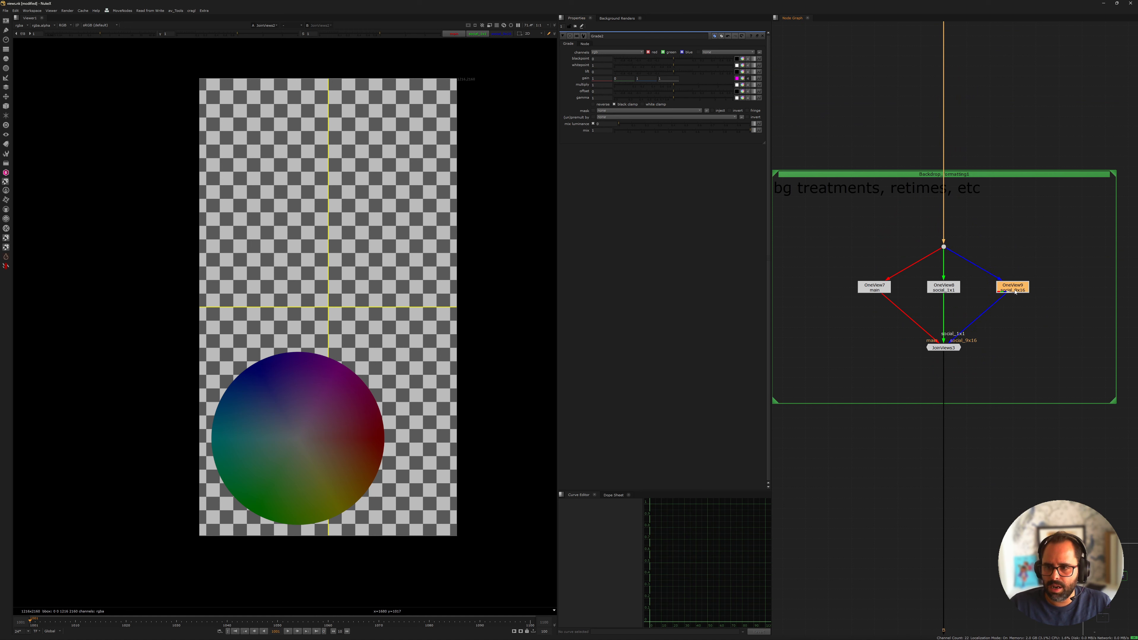
{"action": "scroll", "coordinate": [950, 305], "scroll_direction": "up", "scroll_amount": 2}
{"action": "left_click", "coordinate": [940, 283]}
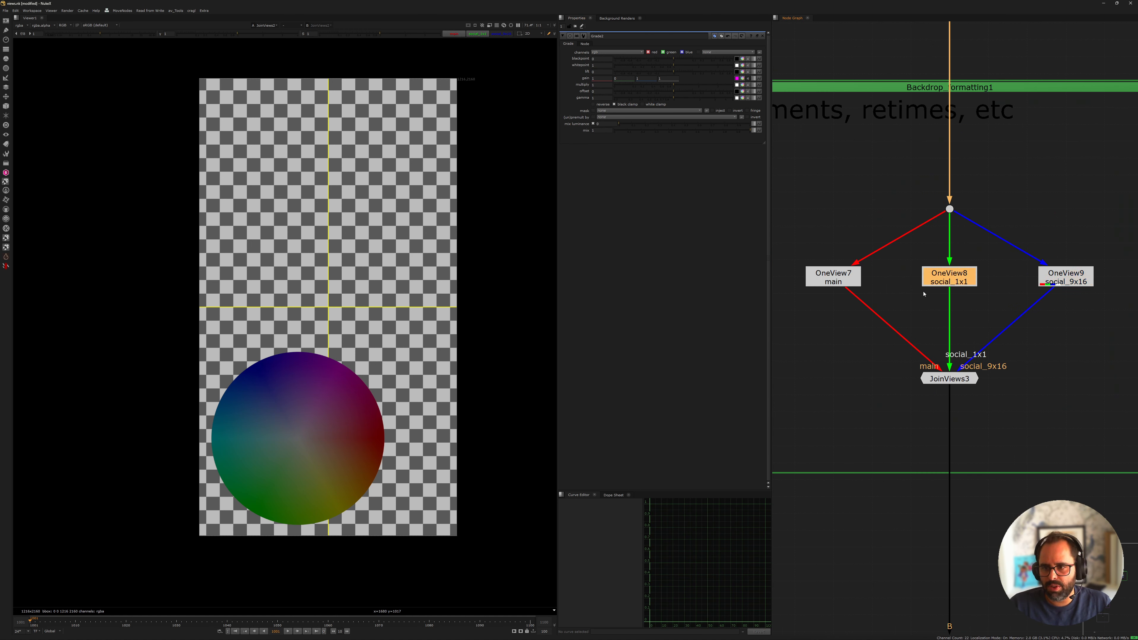
{"action": "key", "text": "Tab"}
{"action": "type", "text": "retime"}
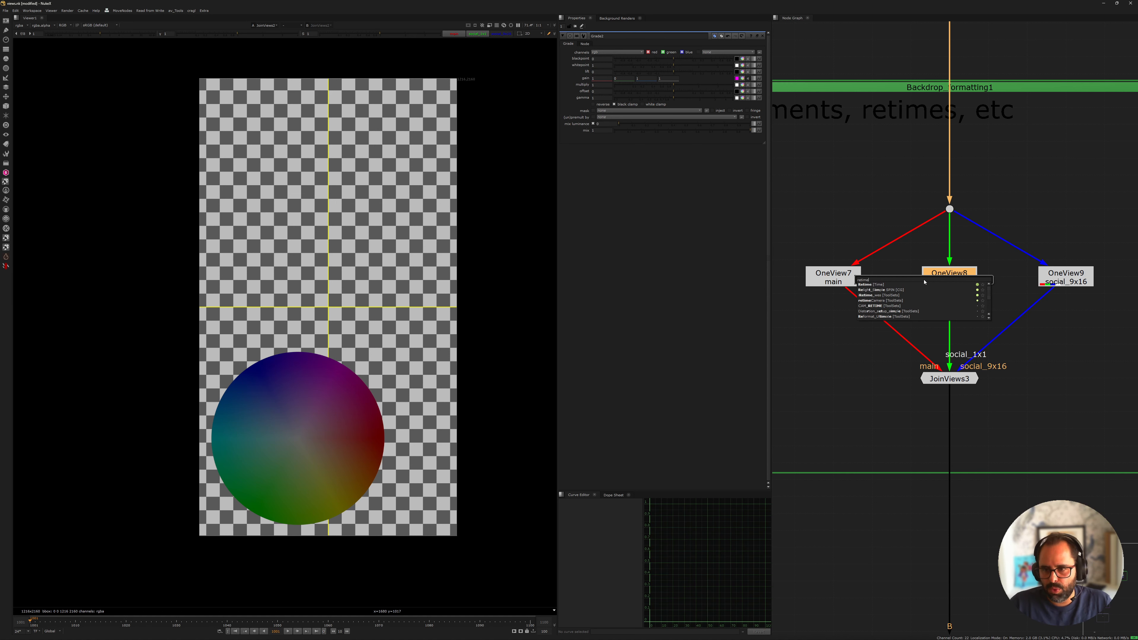
{"action": "key", "text": "Return"}
{"action": "left_click_drag", "start_coordinate": [955, 304], "coordinate": [952, 322]}
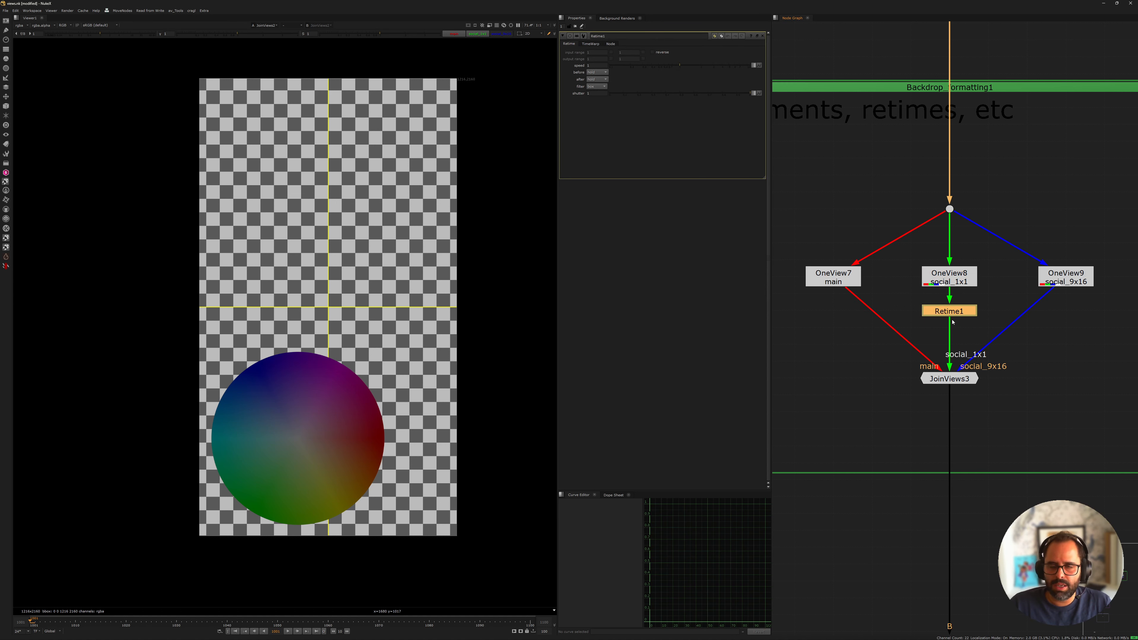
{"action": "left_click", "coordinate": [598, 66]}
{"action": "middle_click_drag", "start_coordinate": [977, 250], "coordinate": [852, 204]}
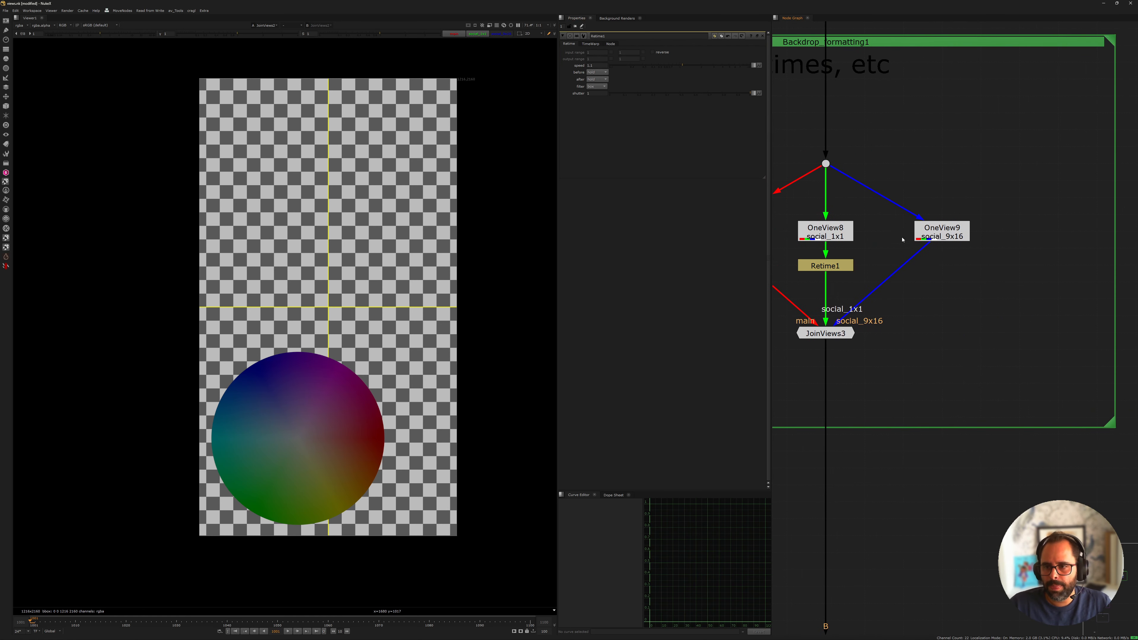
{"action": "left_click", "coordinate": [929, 236]}
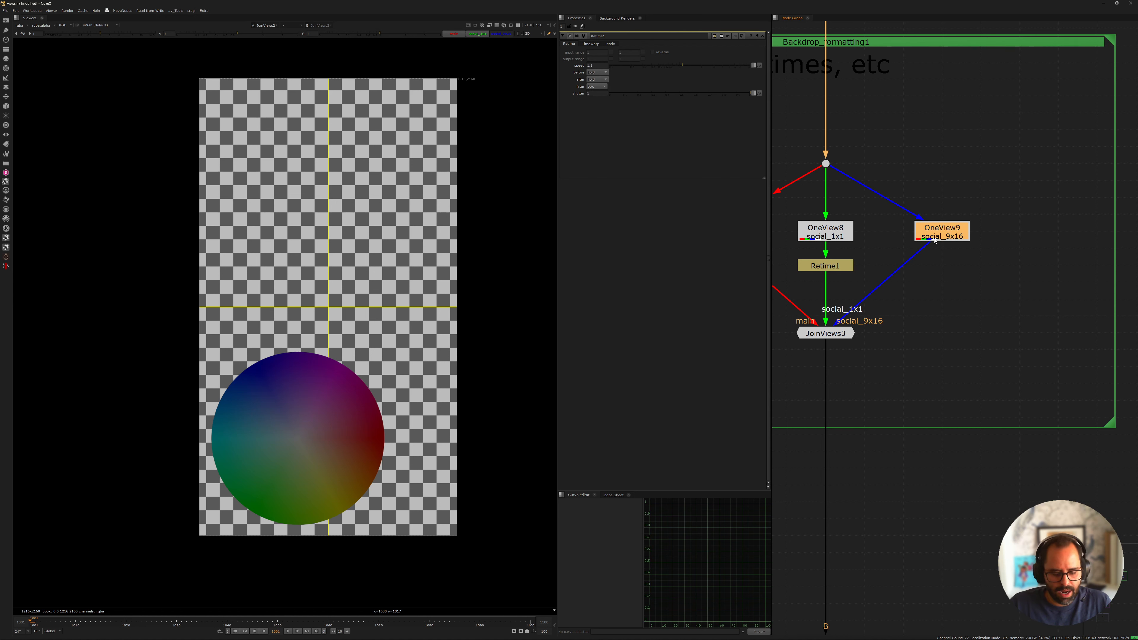
{"action": "key", "text": "Tab"}
{"action": "type", "text": "timeof"}
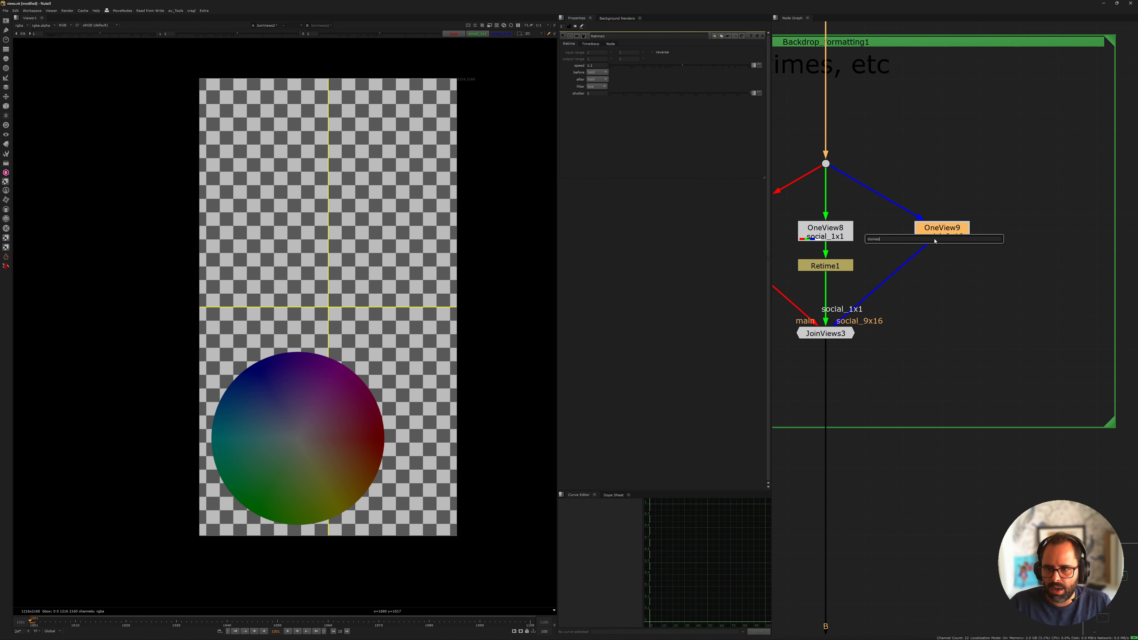
{"action": "key", "text": "BackSpace"}
{"action": "key", "text": "BackSpace"}
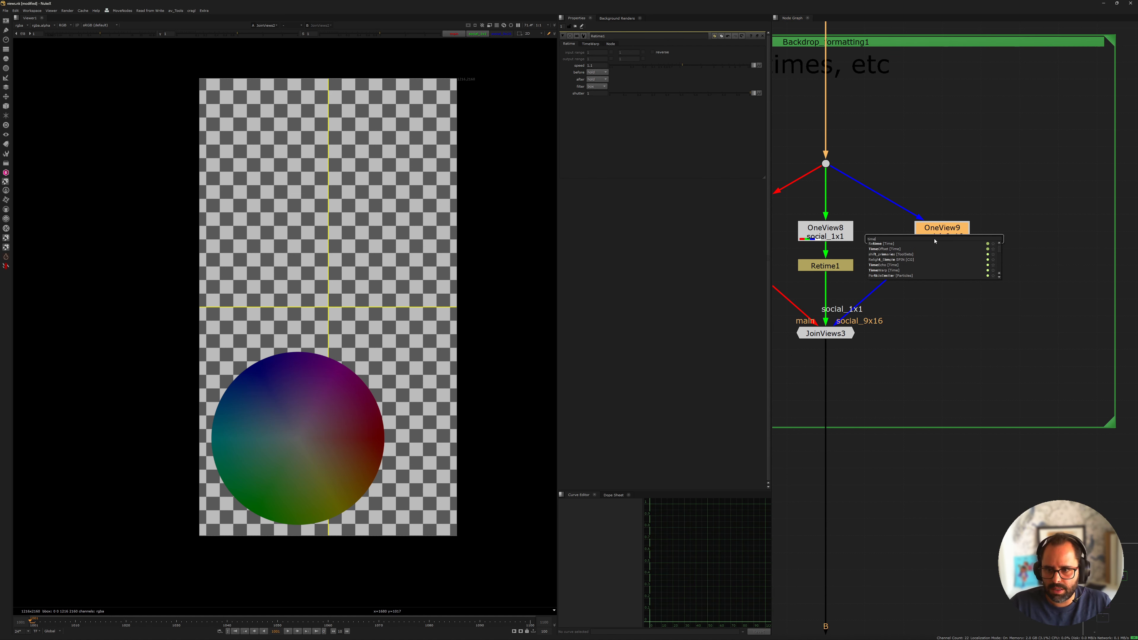
{"action": "key", "text": "Return"}
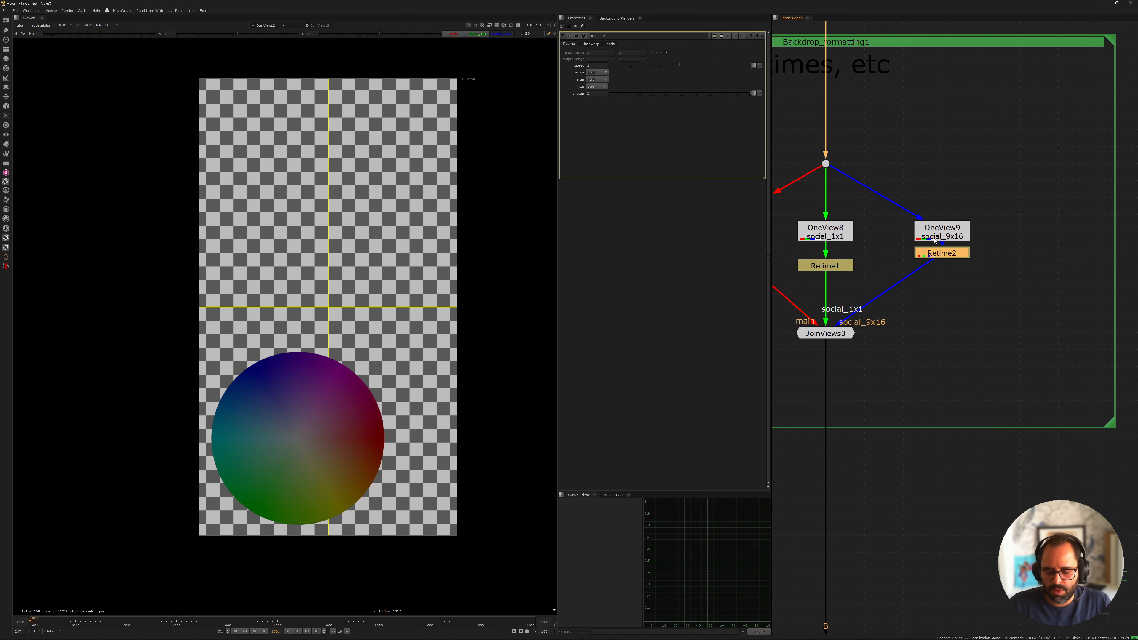
{"action": "key", "text": "ctrl+z"}
Insert a TimeOffset node below OneView9 in the social_9x16 branch with a time offset of 10 frames
{"action": "key", "text": "Tab"}
{"action": "type", "text": "timeo"}
{"action": "key", "text": "Return"}
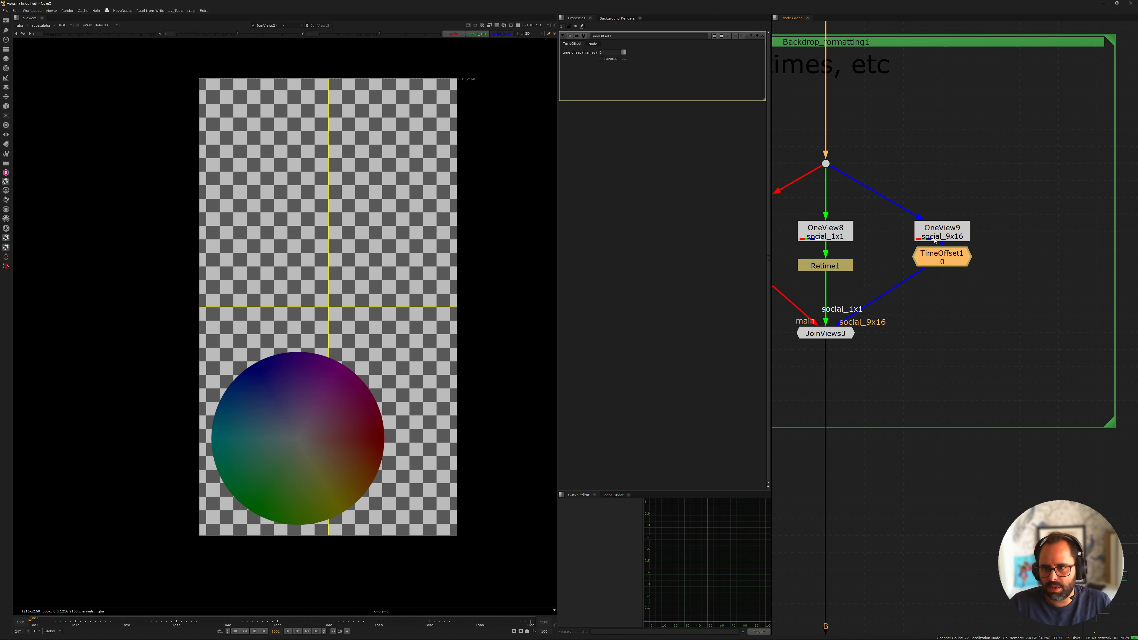
{"action": "type", "text": "10"}
{"action": "key", "text": "Return"}
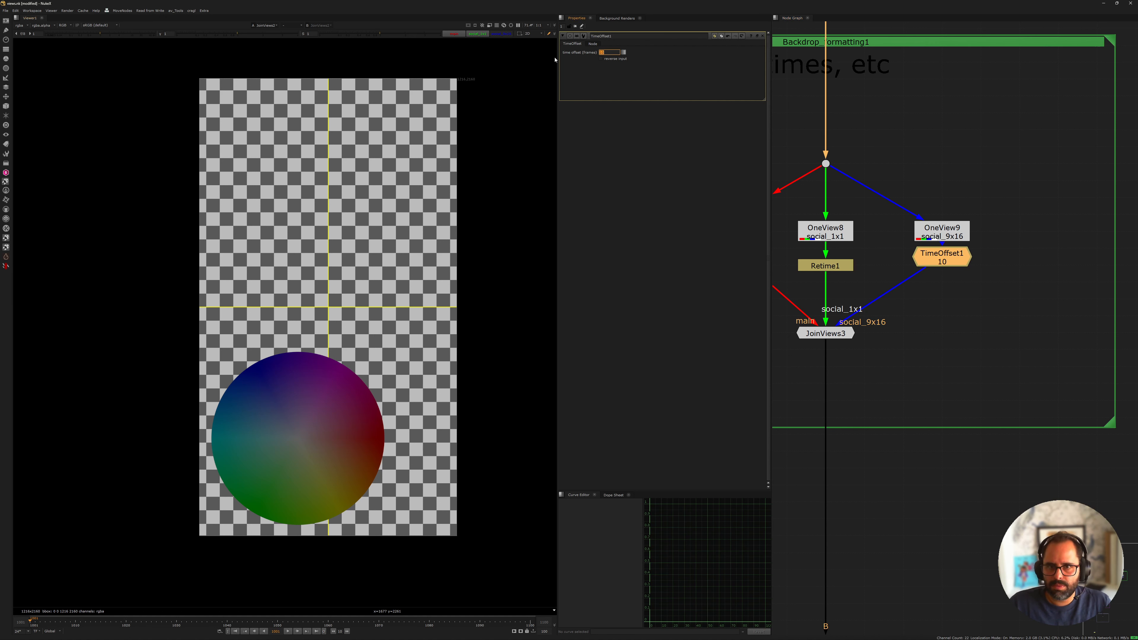
Review the background's per-view retime branches and follow the graph past the asset merge to the formatting and output backdrops
{"action": "key", "text": "f"}
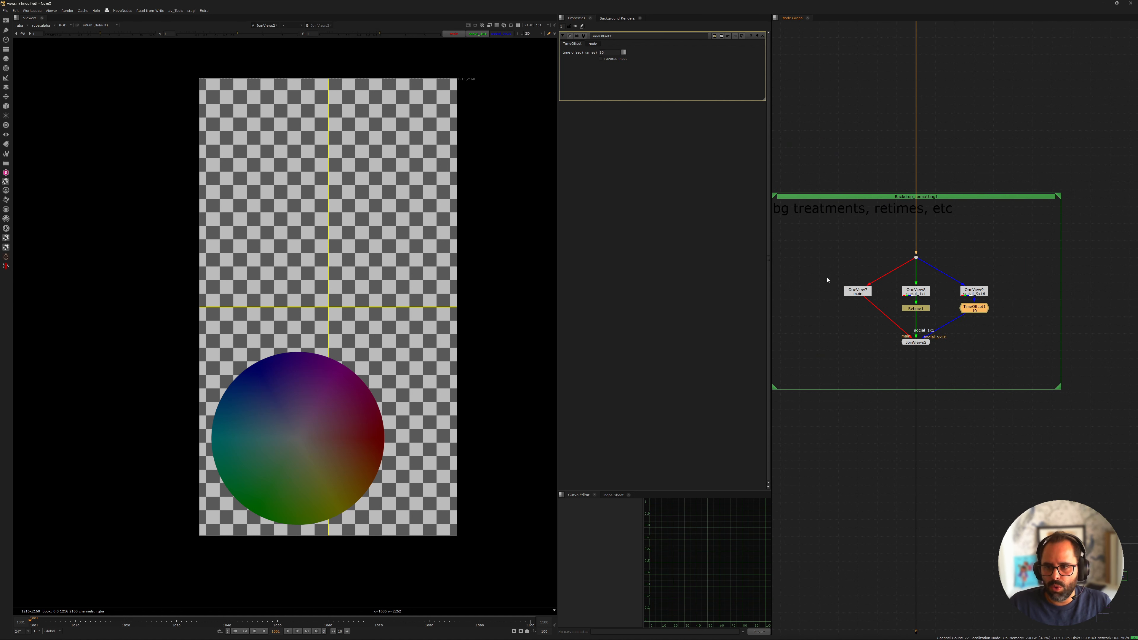
{"action": "scroll", "coordinate": [883, 308], "scroll_direction": "up", "scroll_amount": 4}
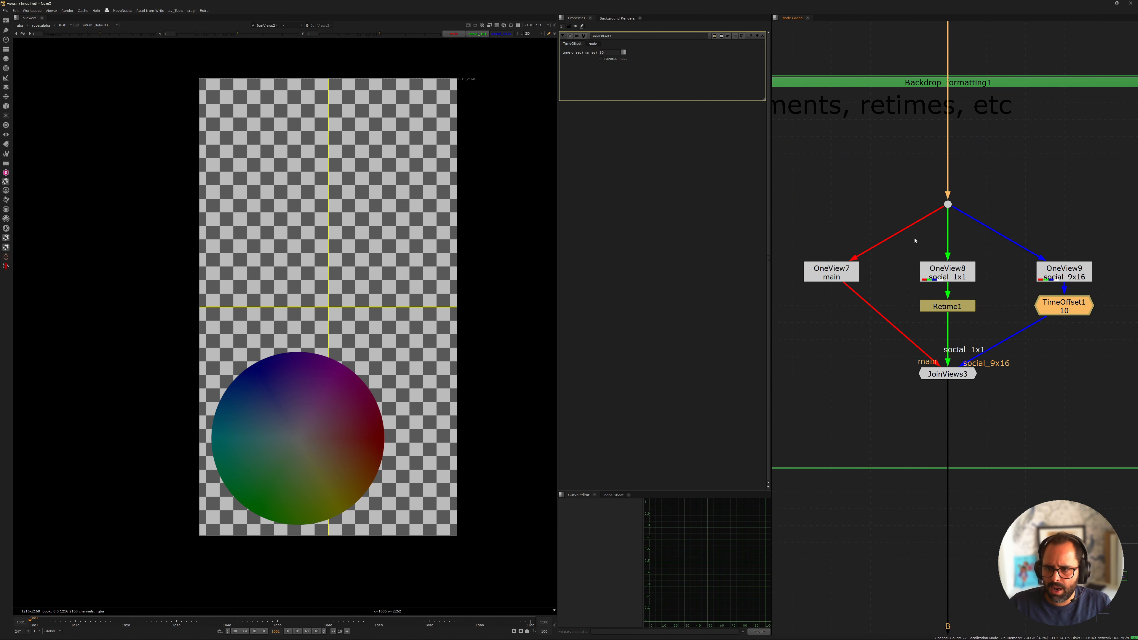
{"action": "left_click_drag", "start_coordinate": [895, 238], "coordinate": [1005, 363]}
{"action": "left_click_drag", "start_coordinate": [1010, 224], "coordinate": [1129, 424]}
{"action": "left_click_drag", "start_coordinate": [840, 285], "coordinate": [849, 134]}
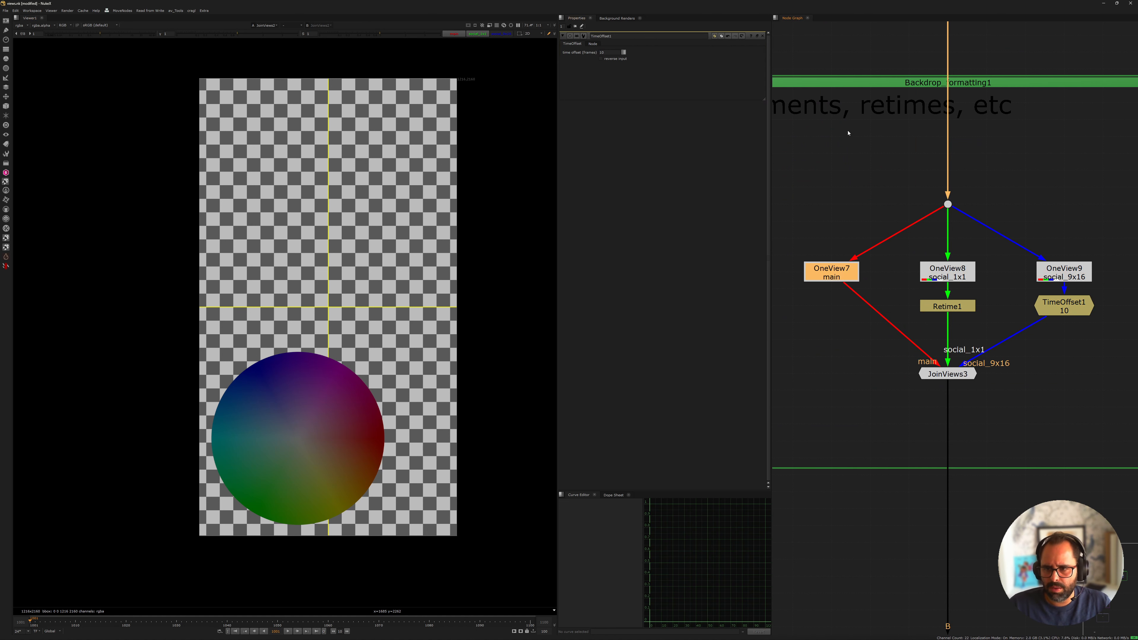
{"action": "scroll", "coordinate": [994, 107], "scroll_direction": "down", "scroll_amount": 4}
{"action": "middle_click_drag", "start_coordinate": [994, 107], "coordinate": [980, 251]}
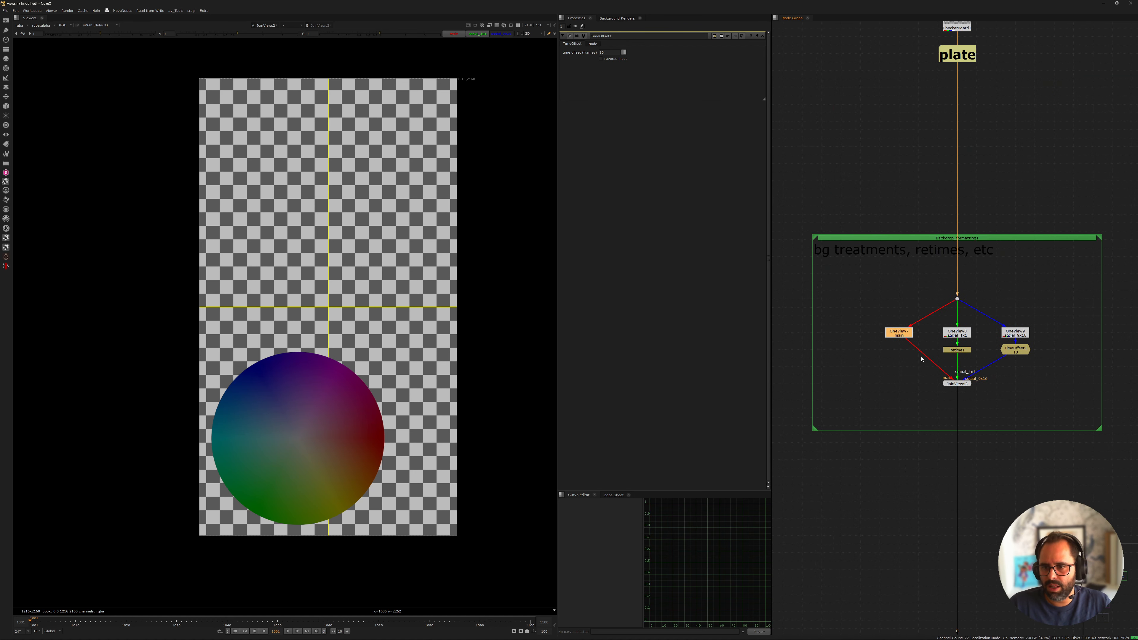
{"action": "scroll", "coordinate": [969, 407], "scroll_direction": "down", "scroll_amount": 4}
{"action": "middle_click_drag", "start_coordinate": [970, 492], "coordinate": [959, 345]}
{"action": "middle_click_drag", "start_coordinate": [924, 253], "coordinate": [875, 176]}
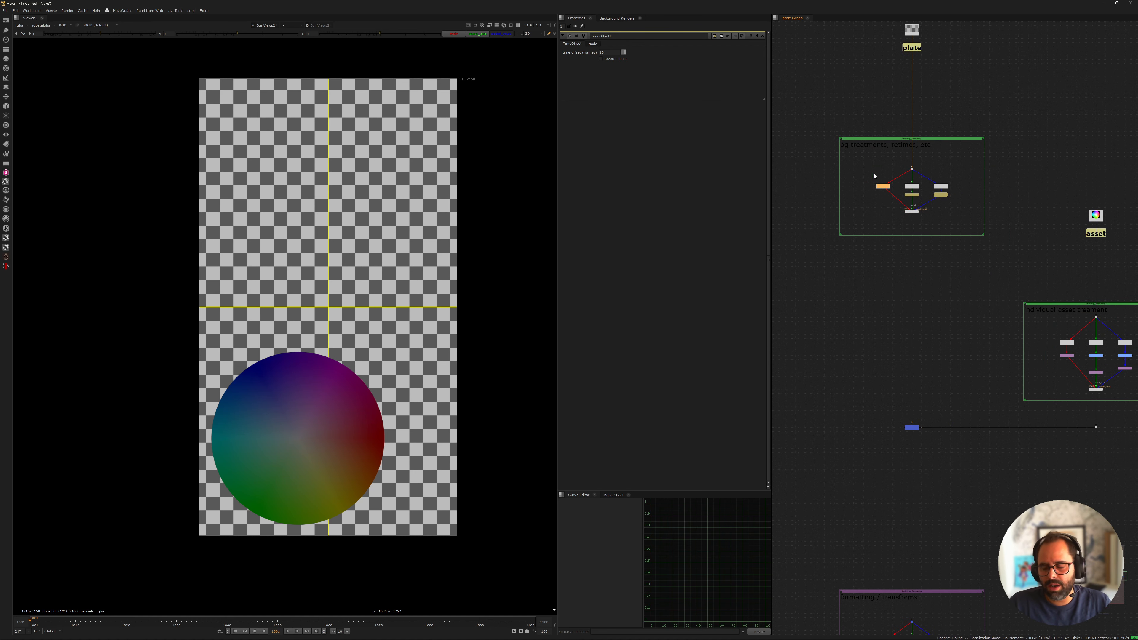
{"action": "middle_click_drag", "start_coordinate": [937, 402], "coordinate": [930, 244]}
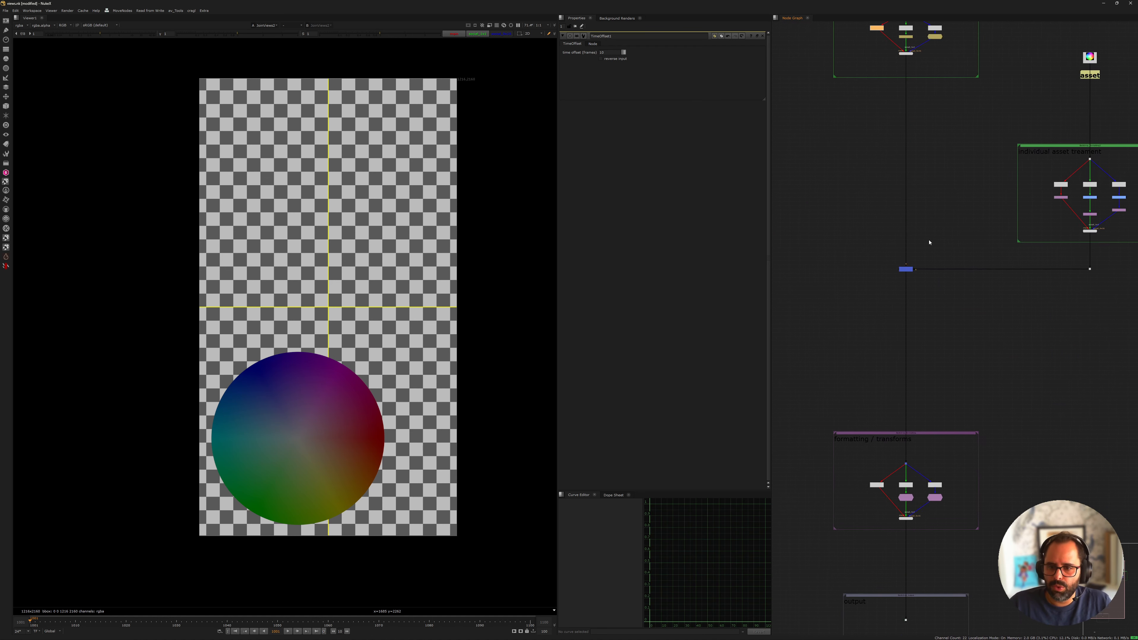
{"action": "middle_click_drag", "start_coordinate": [874, 357], "coordinate": [884, 223]}
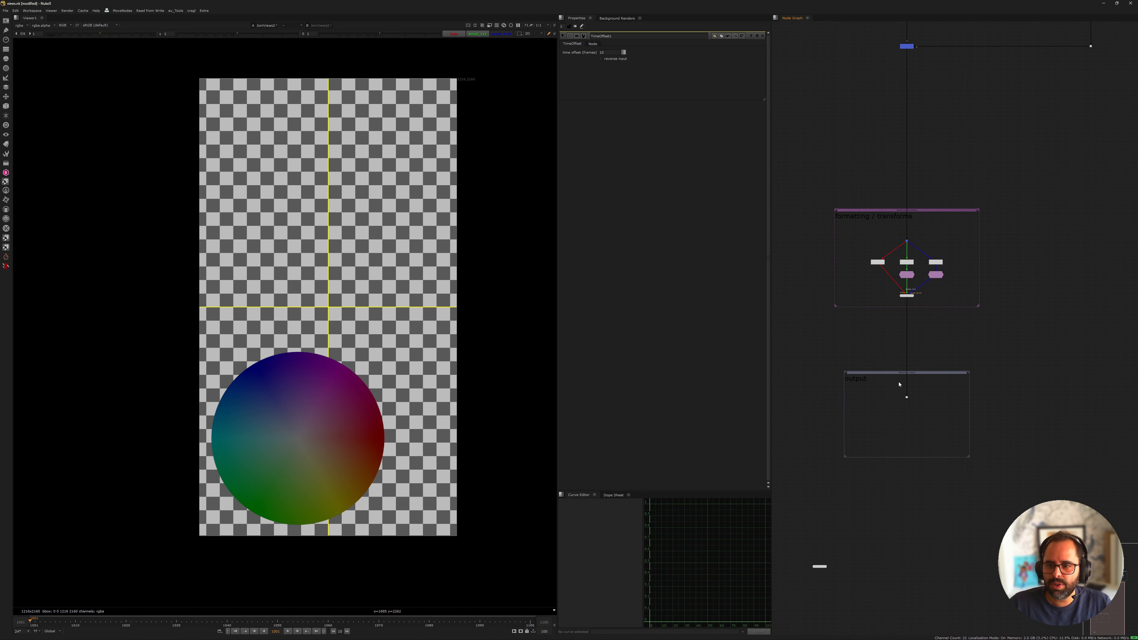
View the joined result in the formatting backdrop, then its main OneView, 1x1 crop and 9x16 crop in turn
{"action": "scroll", "coordinate": [910, 399], "scroll_direction": "up", "scroll_amount": 4}
{"action": "left_click_drag", "start_coordinate": [809, 176], "coordinate": [993, 236]}
{"action": "key", "text": "1"}
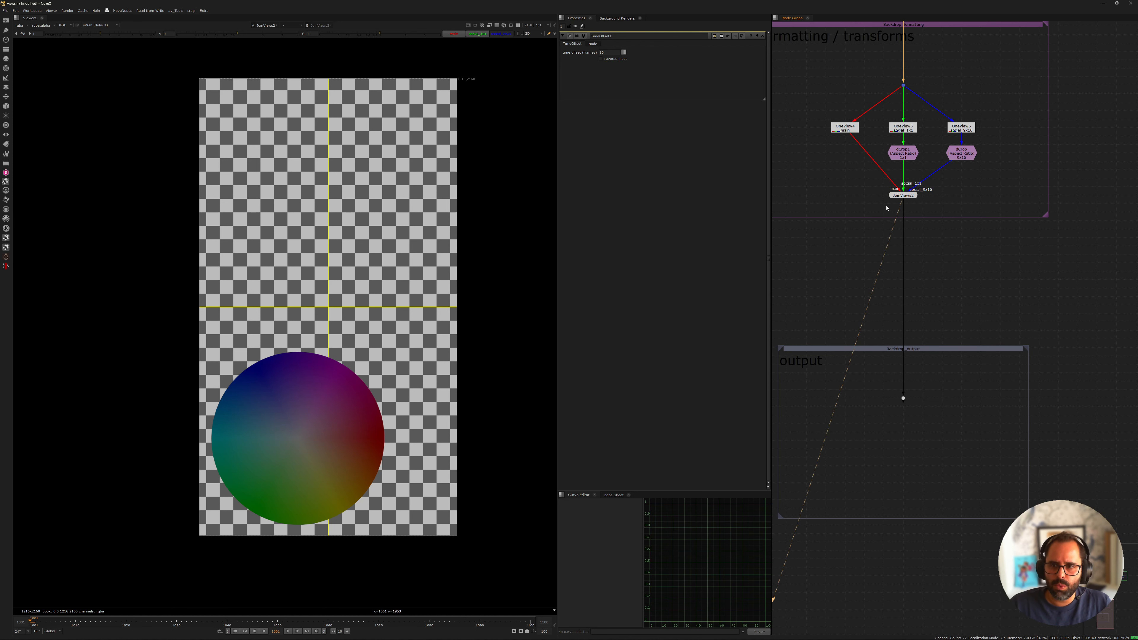
{"action": "scroll", "coordinate": [877, 297], "scroll_direction": "down", "scroll_amount": 6}
{"action": "scroll", "coordinate": [871, 252], "scroll_direction": "up", "scroll_amount": 6}
{"action": "left_click", "coordinate": [847, 215]}
{"action": "key", "text": "1"}
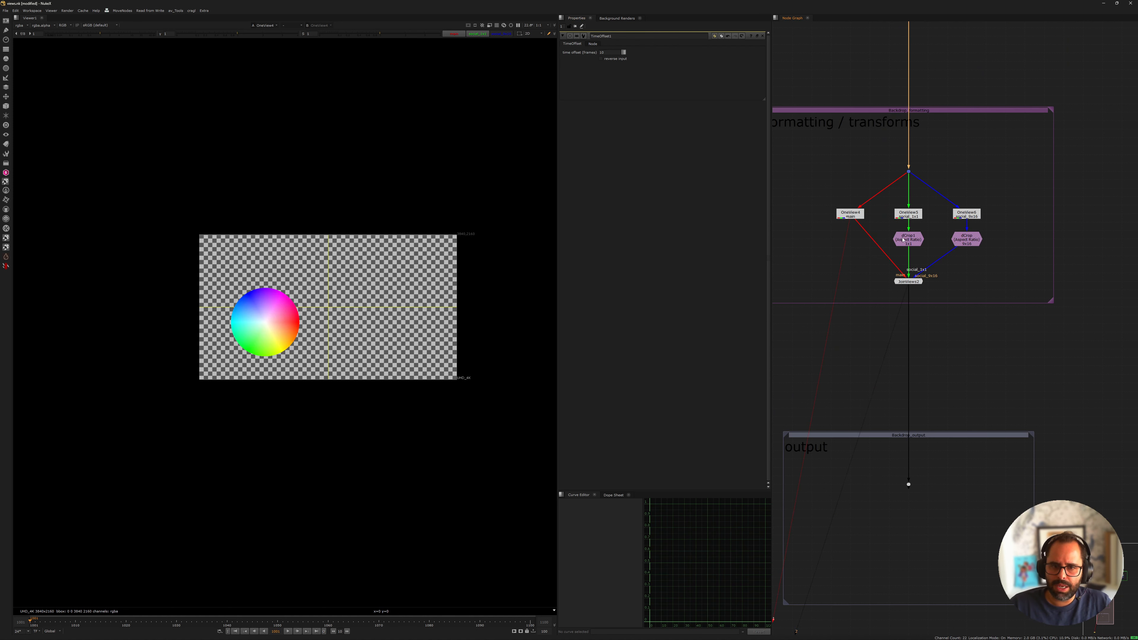
{"action": "left_click", "coordinate": [908, 239]}
{"action": "key", "text": "1"}
{"action": "left_click", "coordinate": [966, 239]}
{"action": "key", "text": "1"}
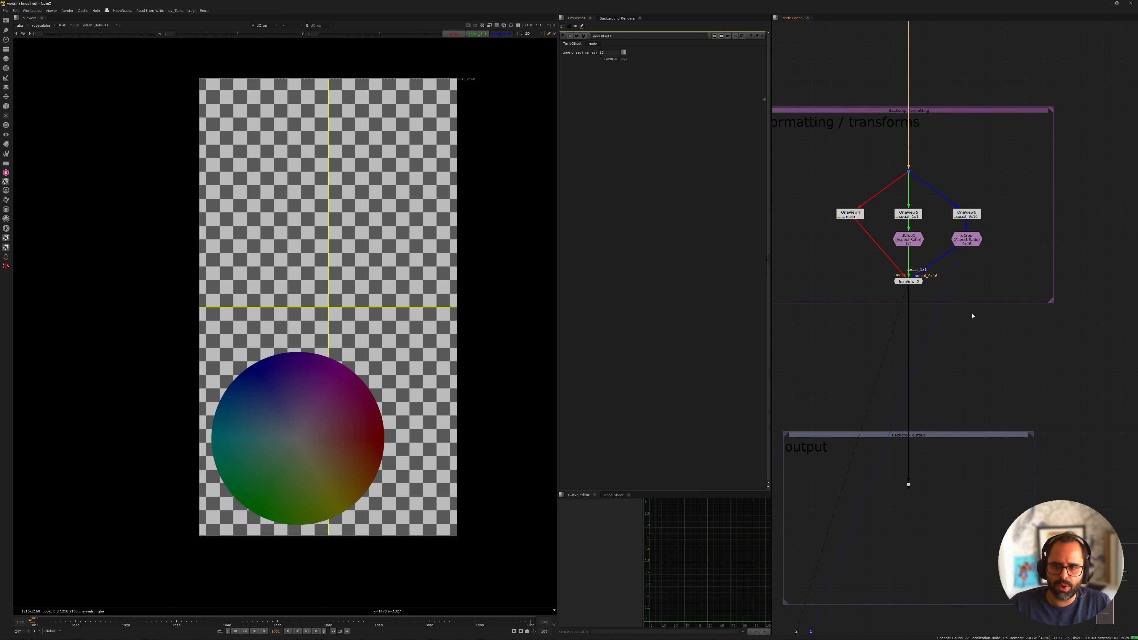
View the formatting backdrop's JoinViews output and switch the viewer to the main view
{"action": "key", "text": "2"}
{"action": "left_click_drag", "start_coordinate": [852, 263], "coordinate": [996, 336]}
{"action": "left_click", "coordinate": [996, 336]}
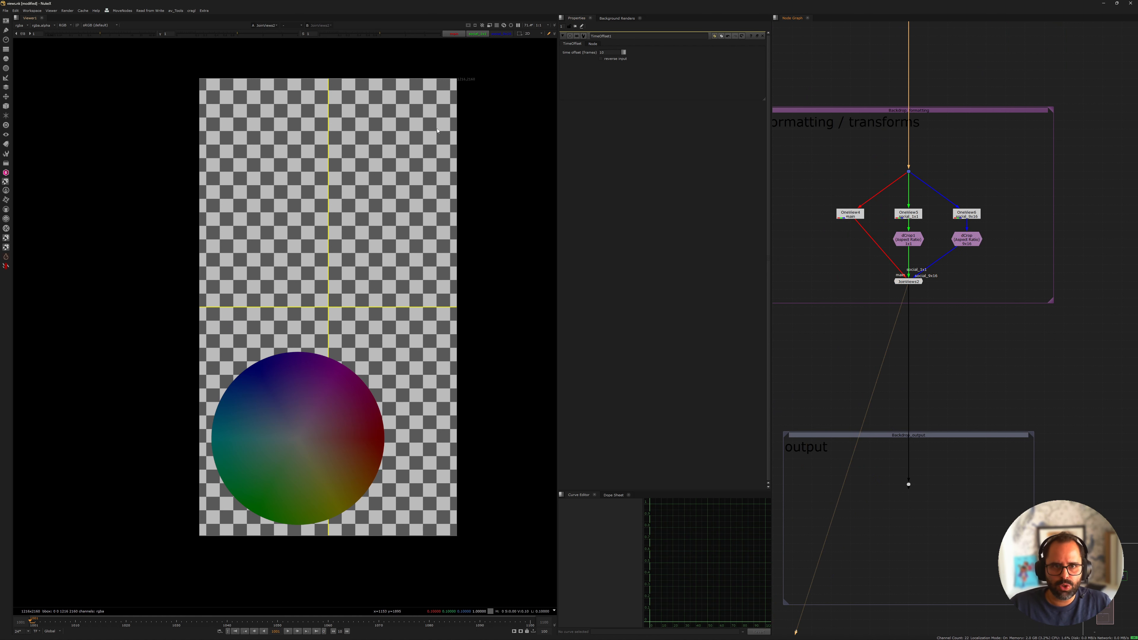
{"action": "left_click", "coordinate": [455, 34]}
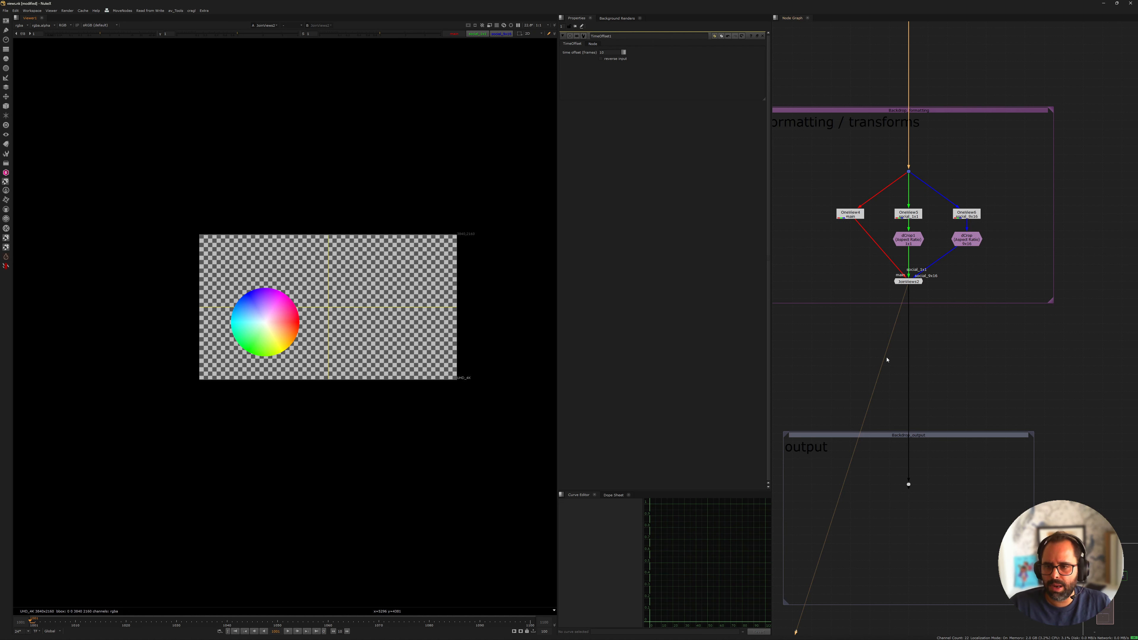
Add a Write node below the dot in the output backdrop
{"action": "middle_click_drag", "start_coordinate": [899, 457], "coordinate": [930, 203]}
{"action": "scroll", "coordinate": [913, 240], "scroll_direction": "down", "scroll_amount": 1}
{"action": "left_click", "coordinate": [922, 422]}
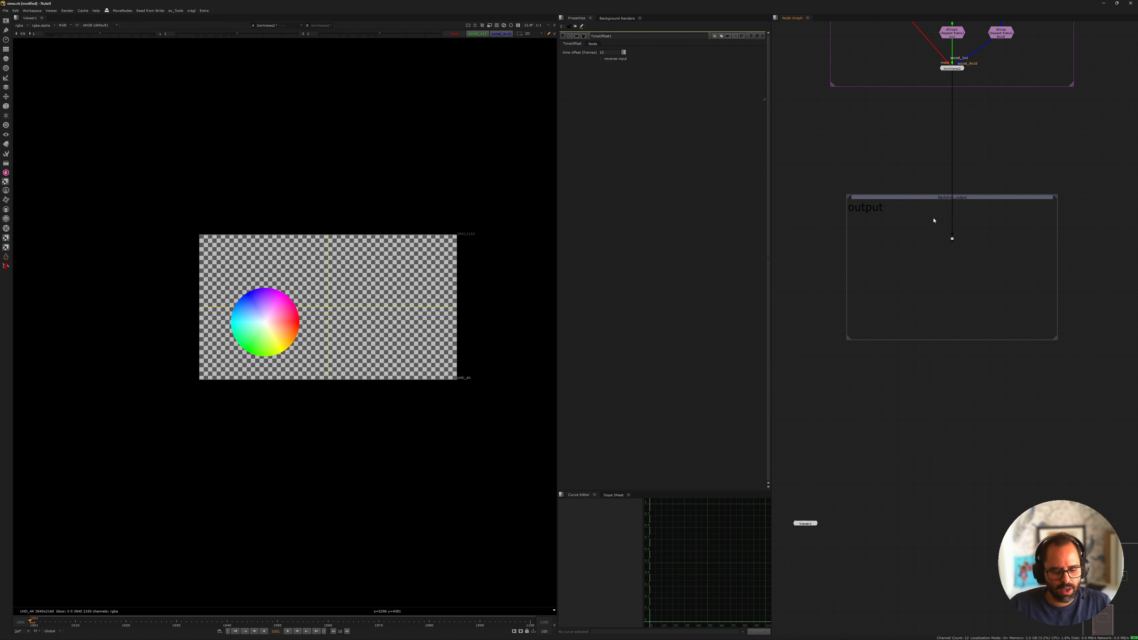
{"action": "scroll", "coordinate": [934, 220], "scroll_direction": "up", "scroll_amount": 4}
{"action": "key", "text": "w"}
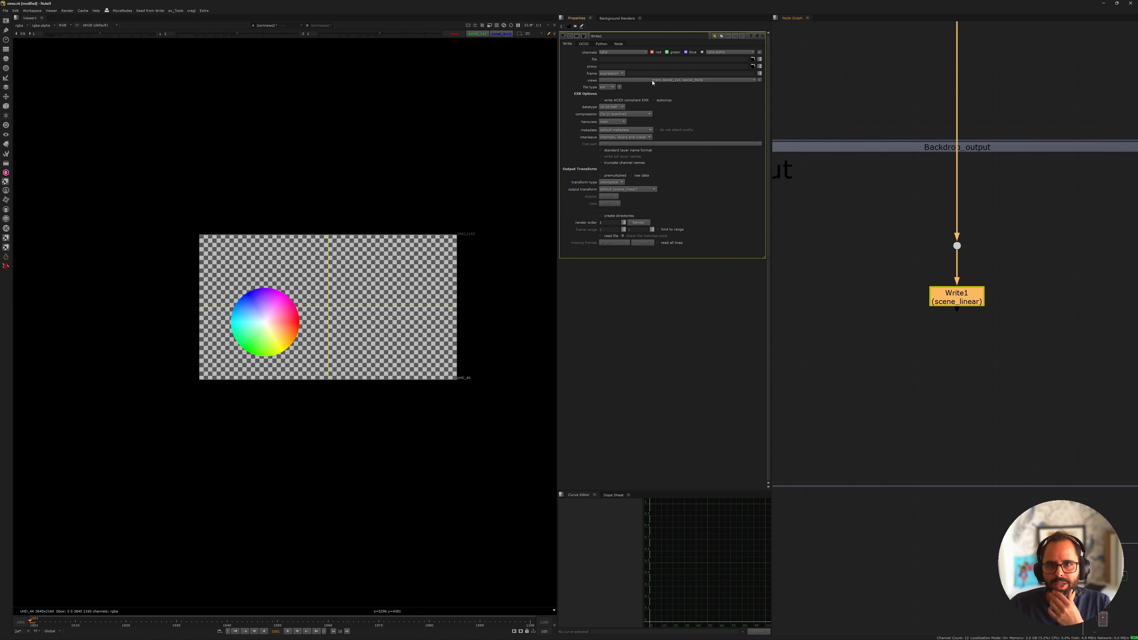
Check the list of views the Write node renders and move the node further down below the dot
{"action": "left_click", "coordinate": [676, 81]}
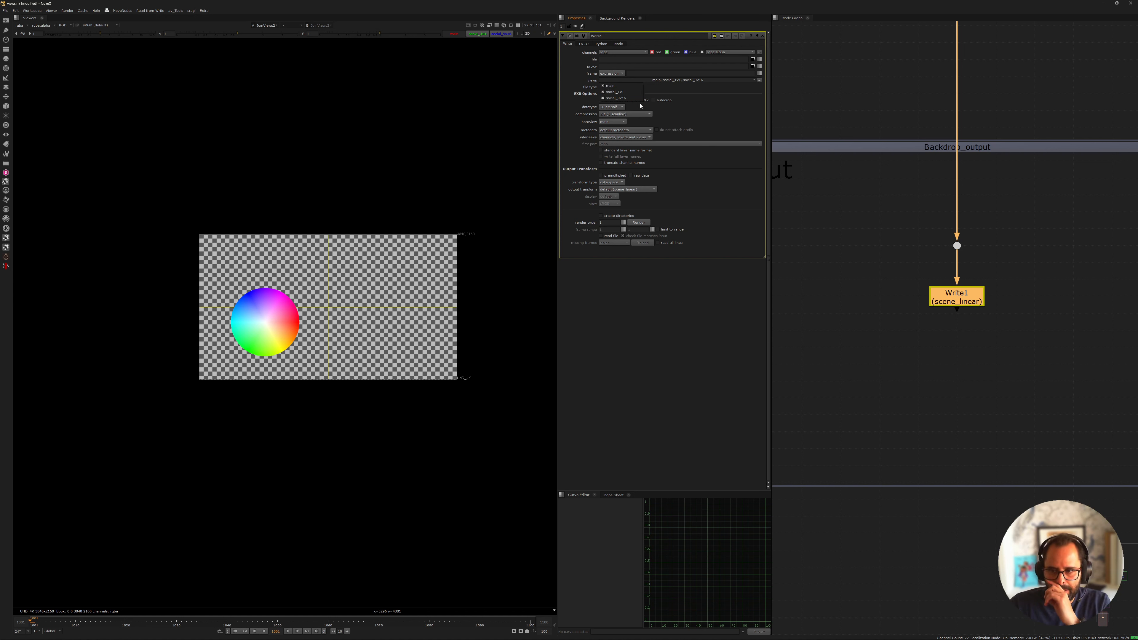
{"action": "left_click", "coordinate": [880, 263]}
{"action": "left_click_drag", "start_coordinate": [964, 299], "coordinate": [964, 401]}
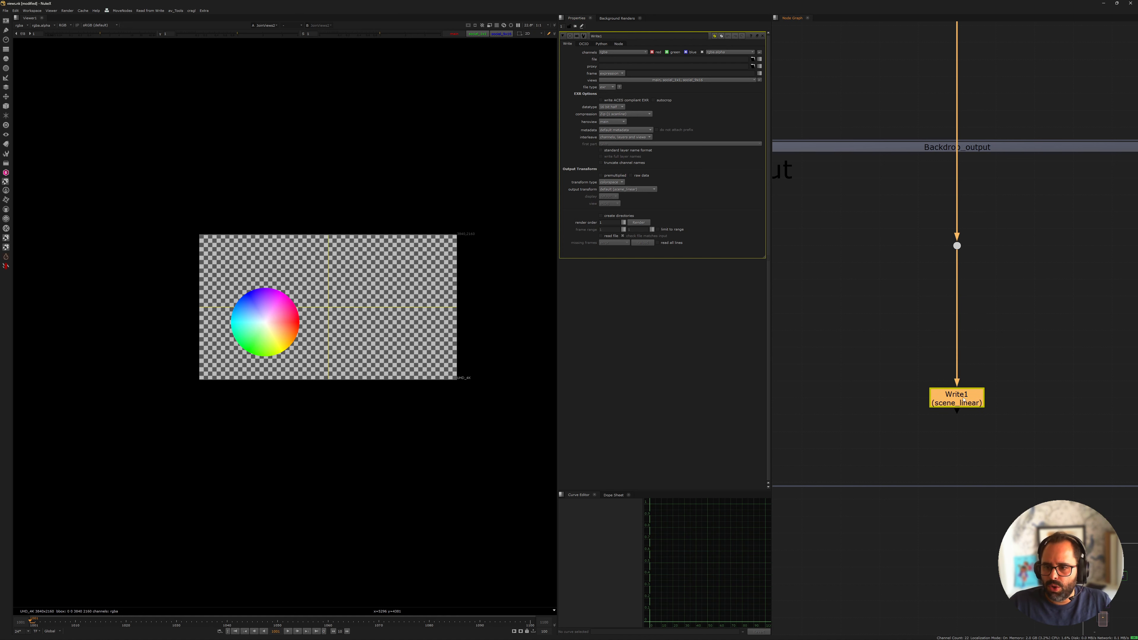
Restrict the Write node to the main view by disabling social_1x1 and social_9x16
{"action": "left_click", "coordinate": [690, 79]}
{"action": "left_click", "coordinate": [627, 85]}
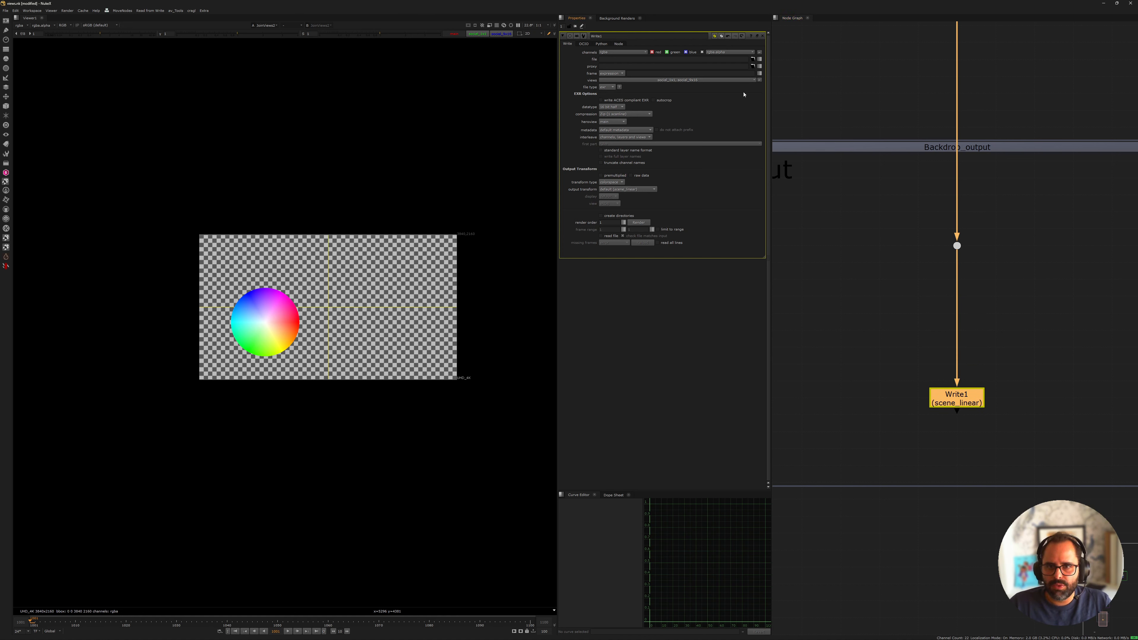
{"action": "left_click", "coordinate": [677, 81]}
{"action": "left_click", "coordinate": [627, 87]}
{"action": "left_click", "coordinate": [669, 81]}
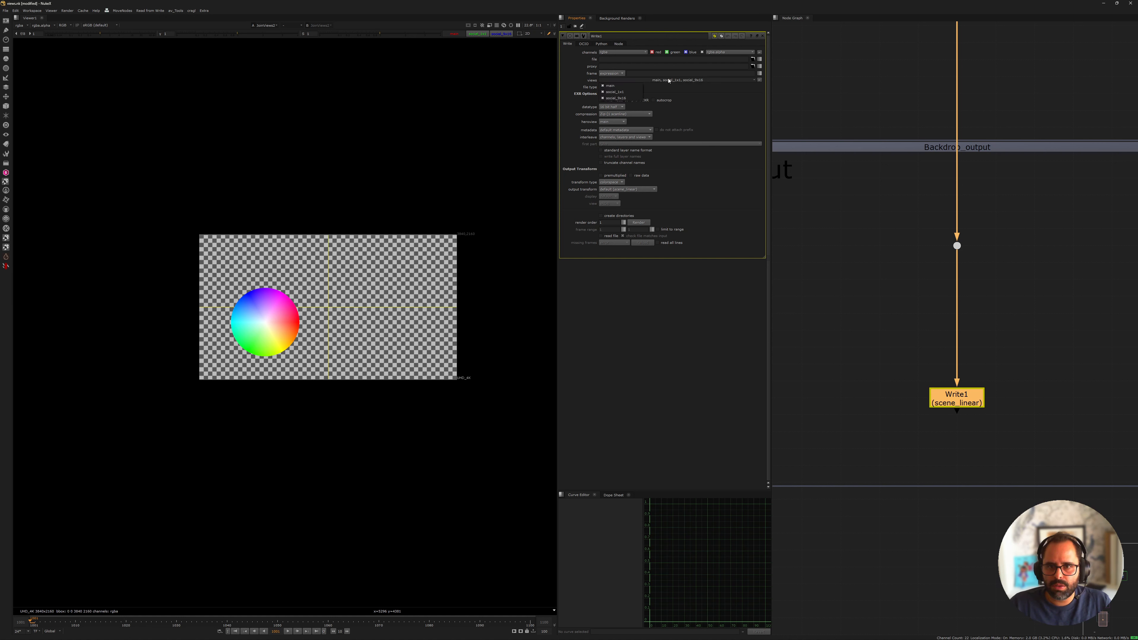
{"action": "left_click", "coordinate": [632, 93]}
{"action": "left_click", "coordinate": [662, 81]}
{"action": "left_click", "coordinate": [633, 98]}
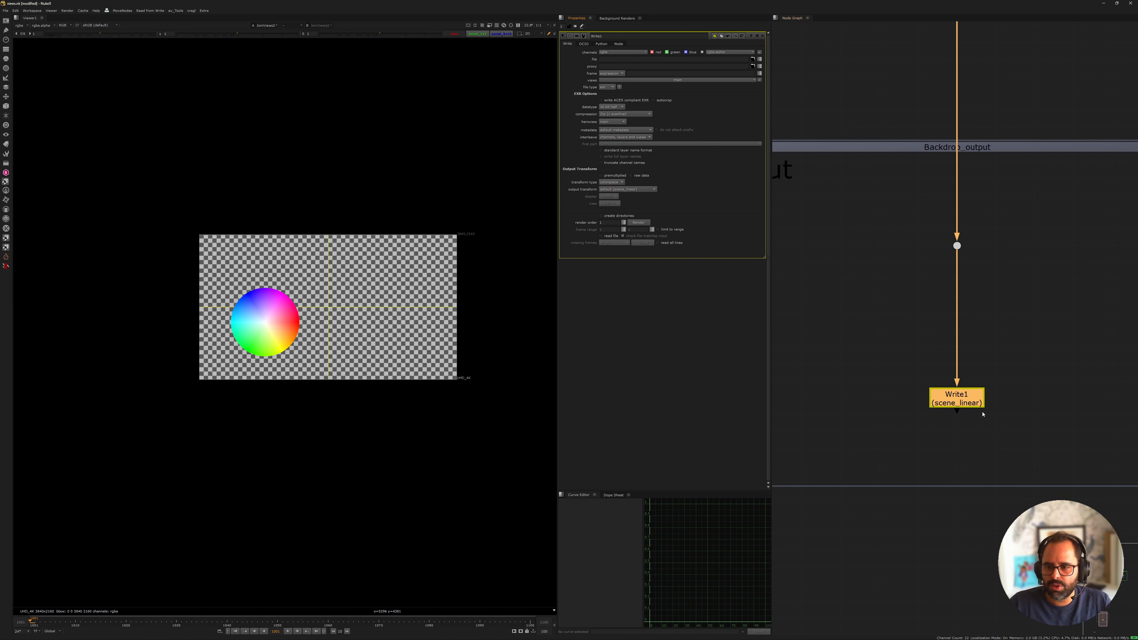
Move the Write node to one side of the dot and paste two copies of it in a row
{"action": "left_click_drag", "start_coordinate": [972, 400], "coordinate": [876, 400]}
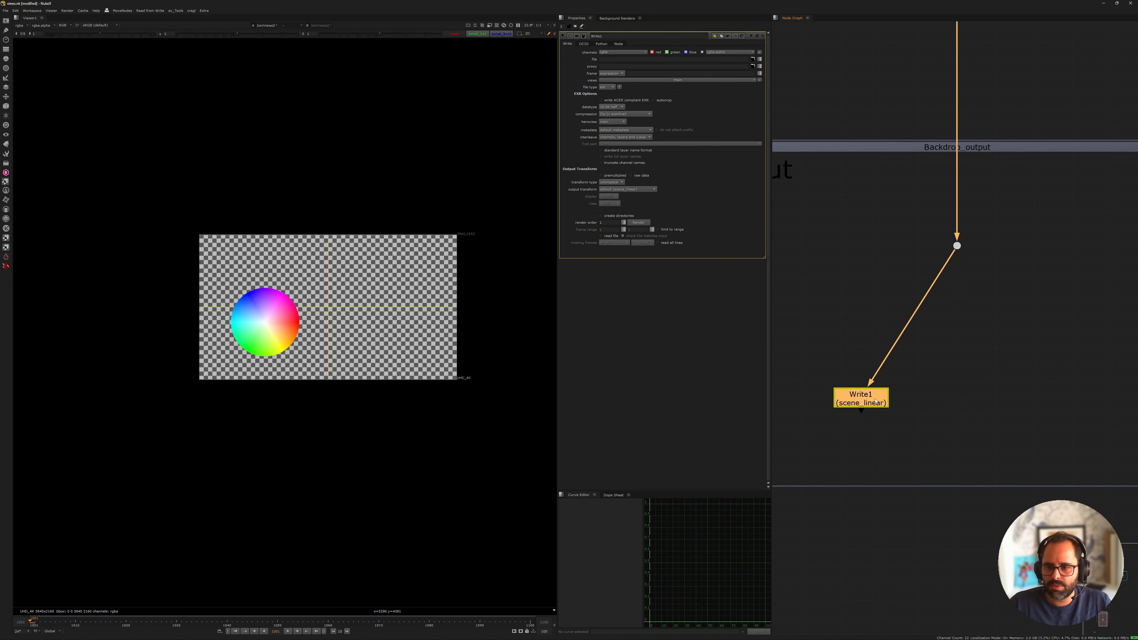
{"action": "left_click", "coordinate": [948, 395]}
{"action": "left_click", "coordinate": [876, 400]}
{"action": "left_click", "coordinate": [942, 397]}
{"action": "key", "text": "ctrl+v"}
{"action": "left_click_drag", "start_coordinate": [942, 398], "coordinate": [957, 398]}
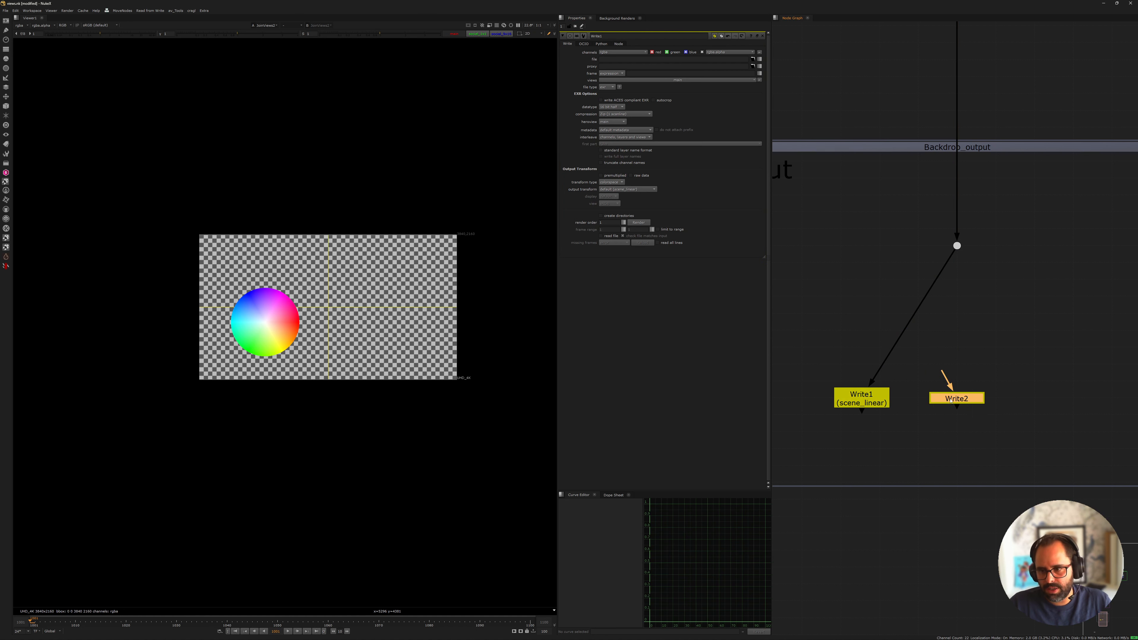
{"action": "left_click", "coordinate": [1048, 391]}
{"action": "key", "text": "ctrl+v"}
{"action": "left_click_drag", "start_coordinate": [1035, 392], "coordinate": [1067, 398]}
Connect the inputs of both copied Write nodes to the dot in the output backdrop
{"action": "left_click", "coordinate": [953, 399]}
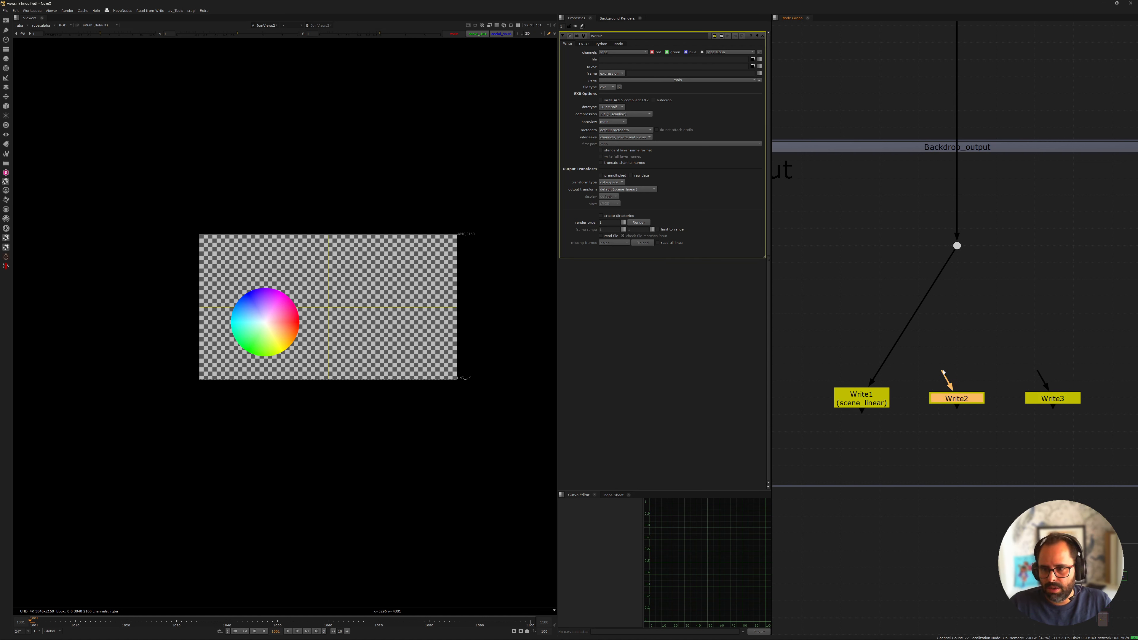
{"action": "left_click_drag", "start_coordinate": [945, 376], "coordinate": [957, 246]}
{"action": "left_click_drag", "start_coordinate": [1005, 322], "coordinate": [957, 246]}
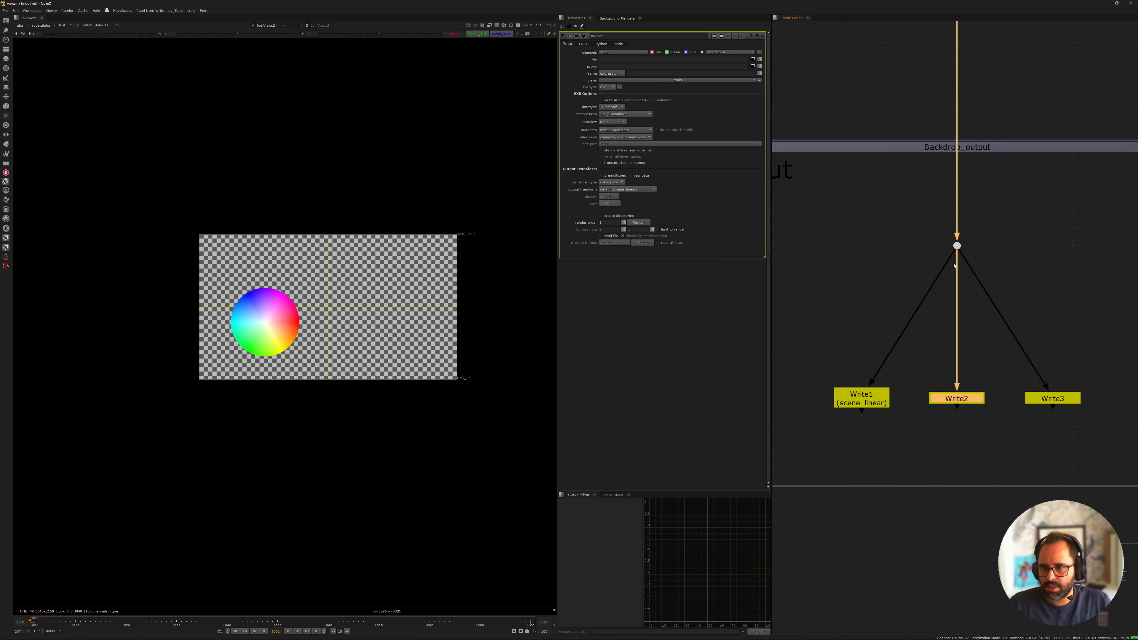
Set the middle Write node, Write2, to render only the social_1x1 view
{"action": "left_click", "coordinate": [636, 80]}
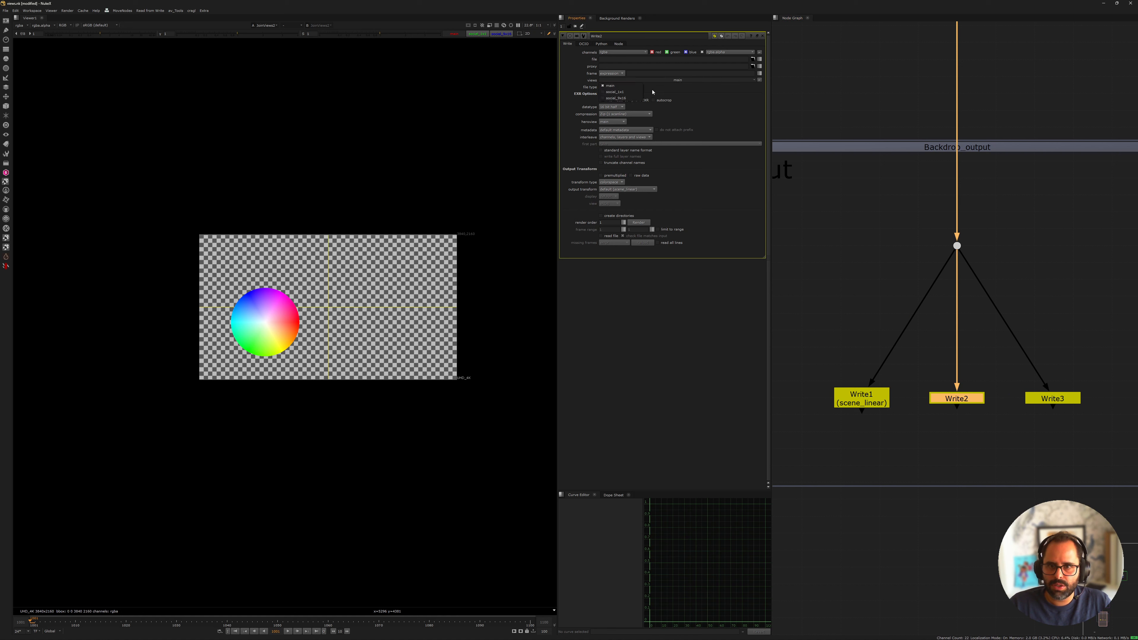
{"action": "left_click", "coordinate": [621, 91]}
{"action": "left_click", "coordinate": [634, 81]}
{"action": "left_click", "coordinate": [632, 87]}
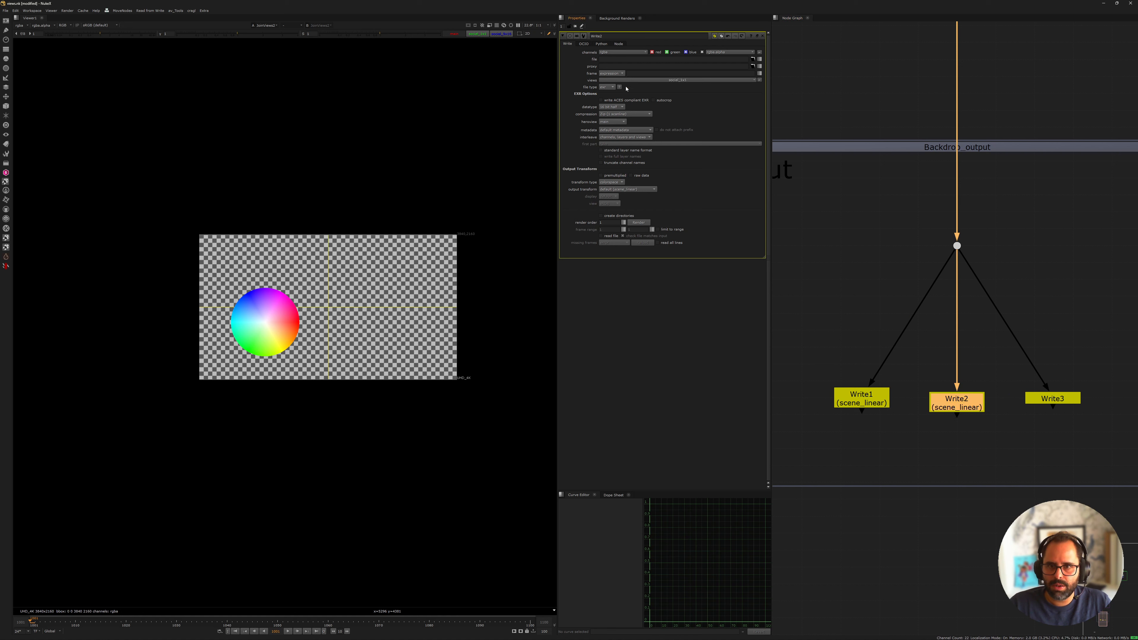
Set the third Write node, Write3, to render only the social_9x16 view
{"action": "middle_click_drag", "start_coordinate": [787, 171], "coordinate": [715, 137]}
{"action": "double_click", "coordinate": [987, 365]}
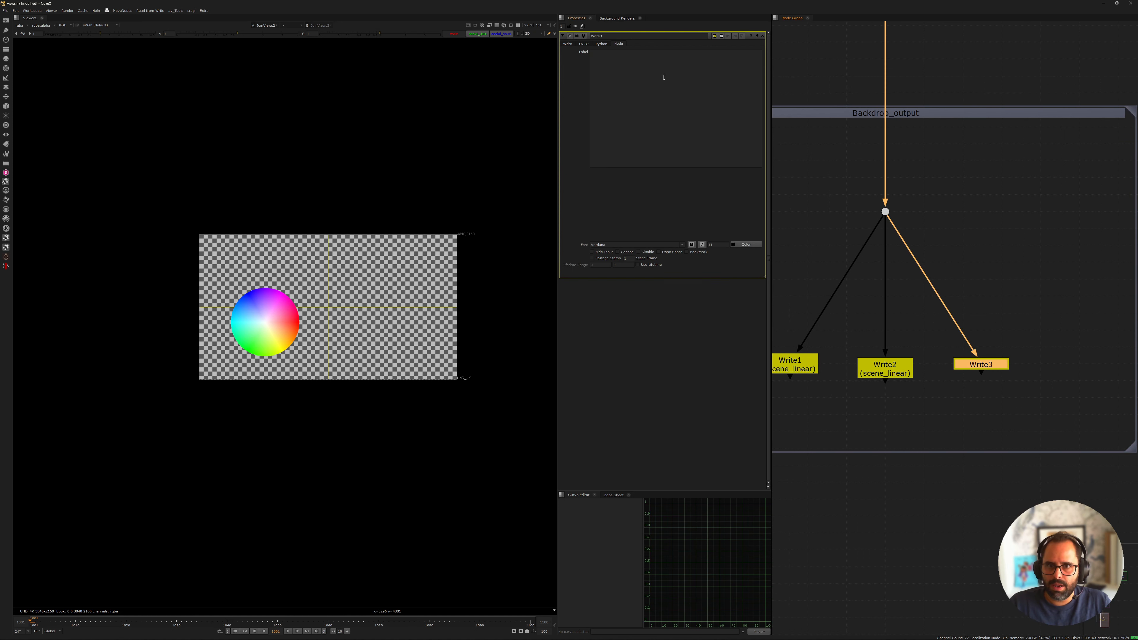
{"action": "left_click", "coordinate": [567, 44]}
{"action": "left_click", "coordinate": [675, 80]}
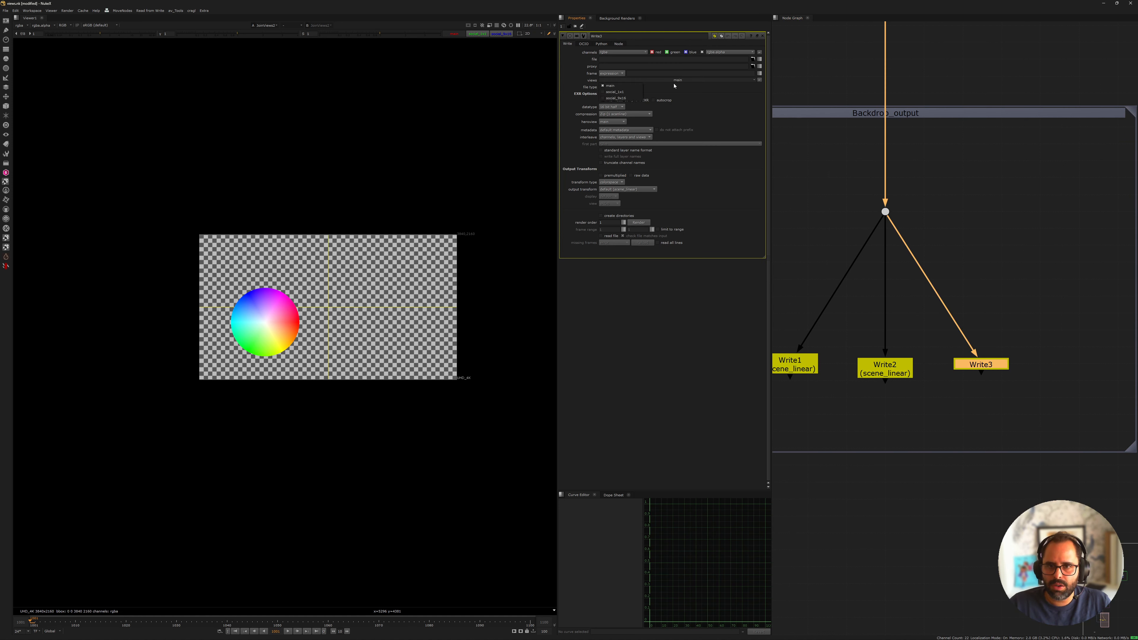
{"action": "left_click", "coordinate": [616, 98]}
{"action": "left_click", "coordinate": [664, 80]}
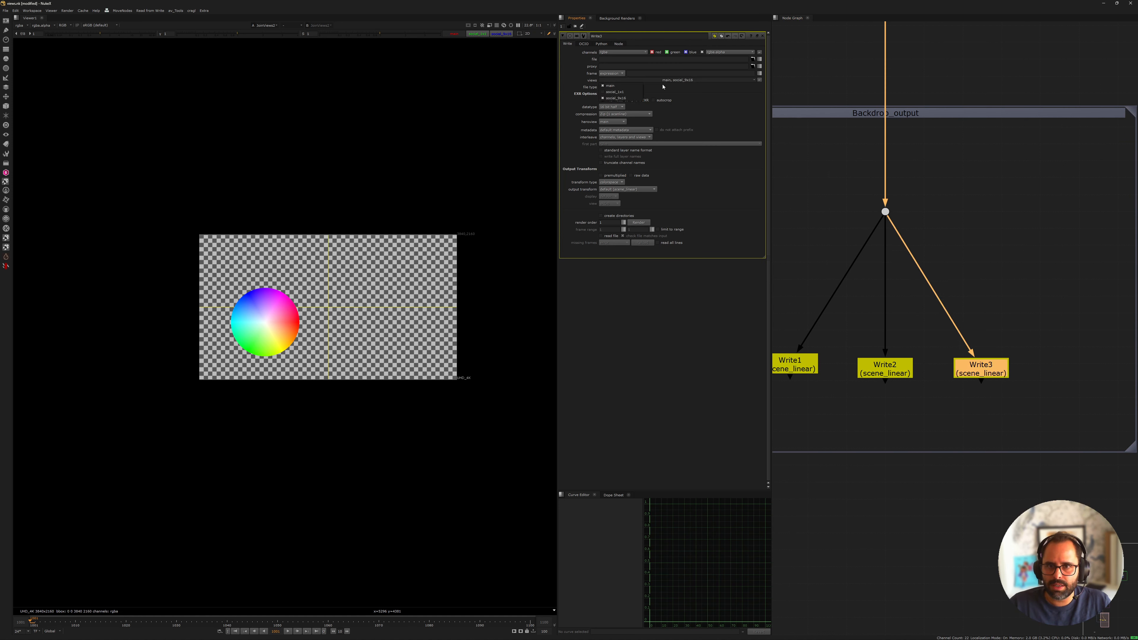
{"action": "left_click", "coordinate": [606, 85]}
Spread the three Write nodes out evenly in a row beneath the dot
{"action": "left_click", "coordinate": [885, 368]}
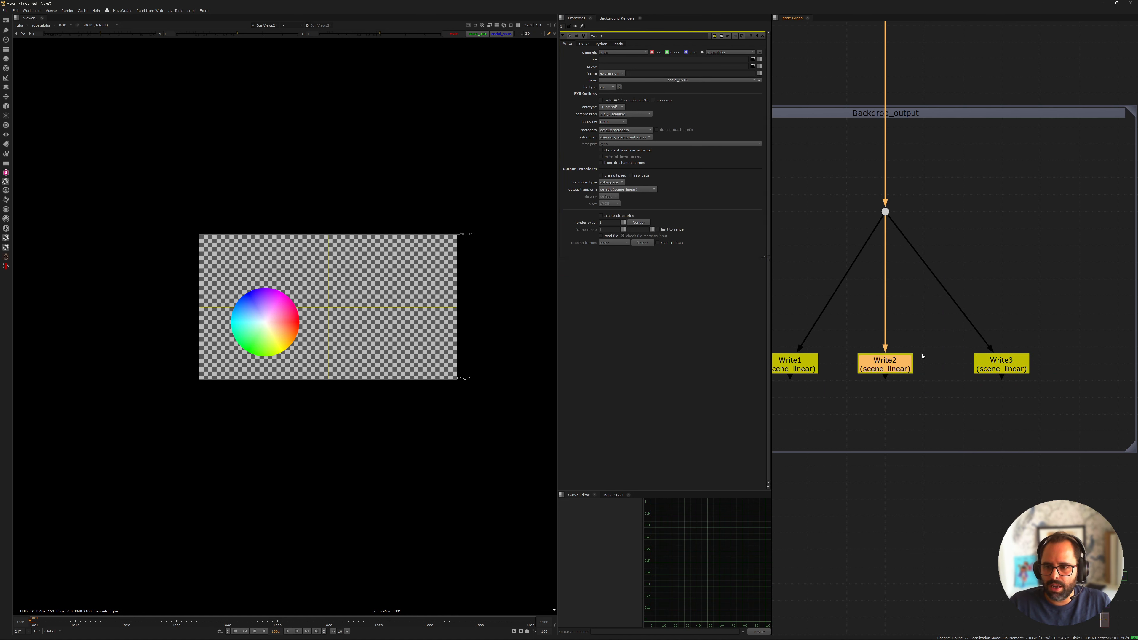
{"action": "middle_click_drag", "start_coordinate": [886, 367], "coordinate": [952, 365]}
{"action": "left_click", "coordinate": [845, 357]}
Label the Write1 node with the expression [value views] so it displays its rendered view
{"action": "double_click", "coordinate": [839, 358]}
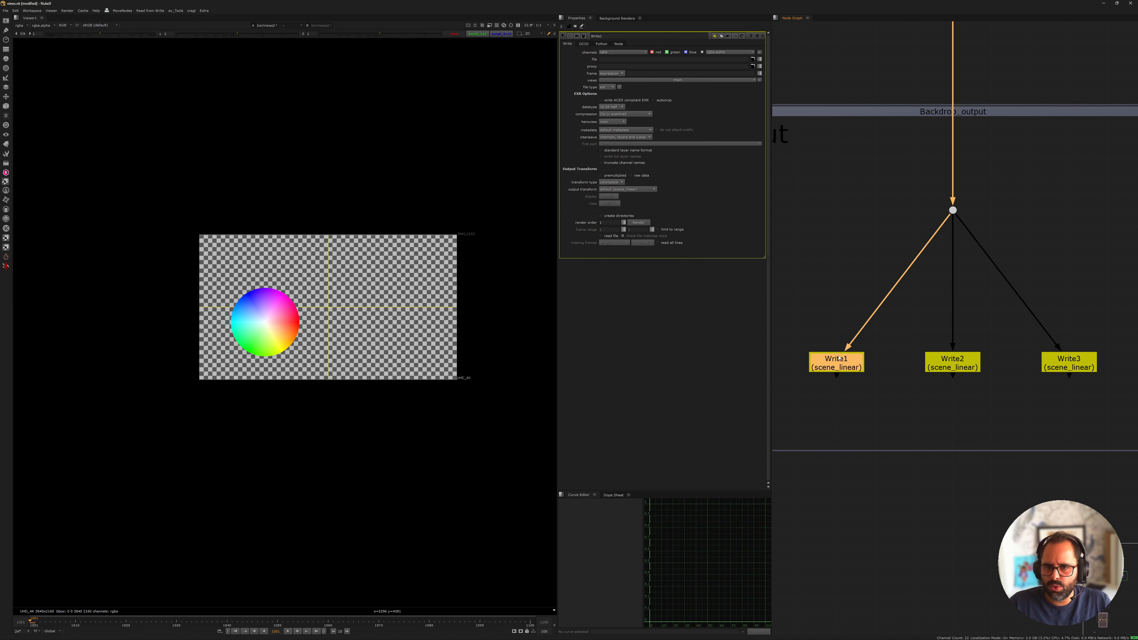
{"action": "left_click", "coordinate": [618, 44]}
{"action": "type", "text": "["}
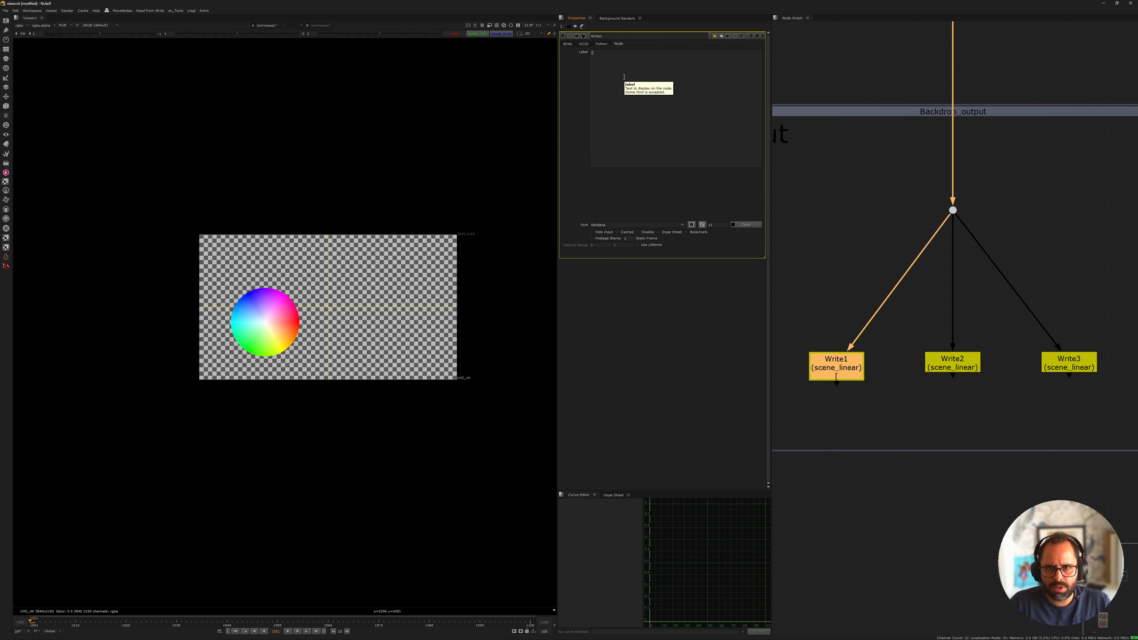
{"action": "type", "text": "v"}
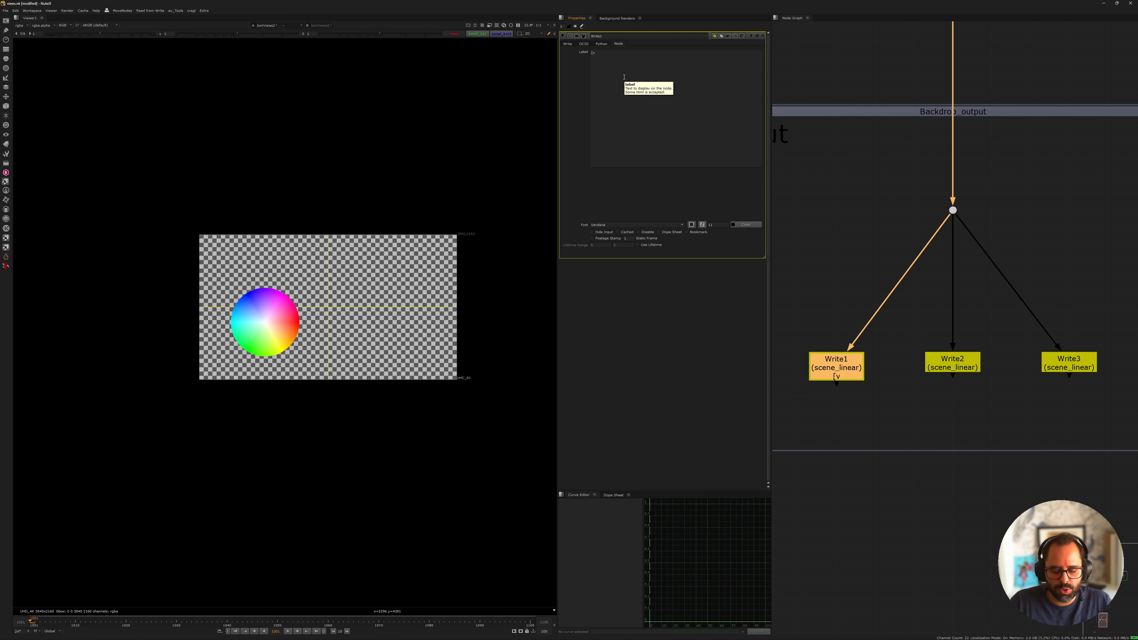
{"action": "type", "text": "alue"}
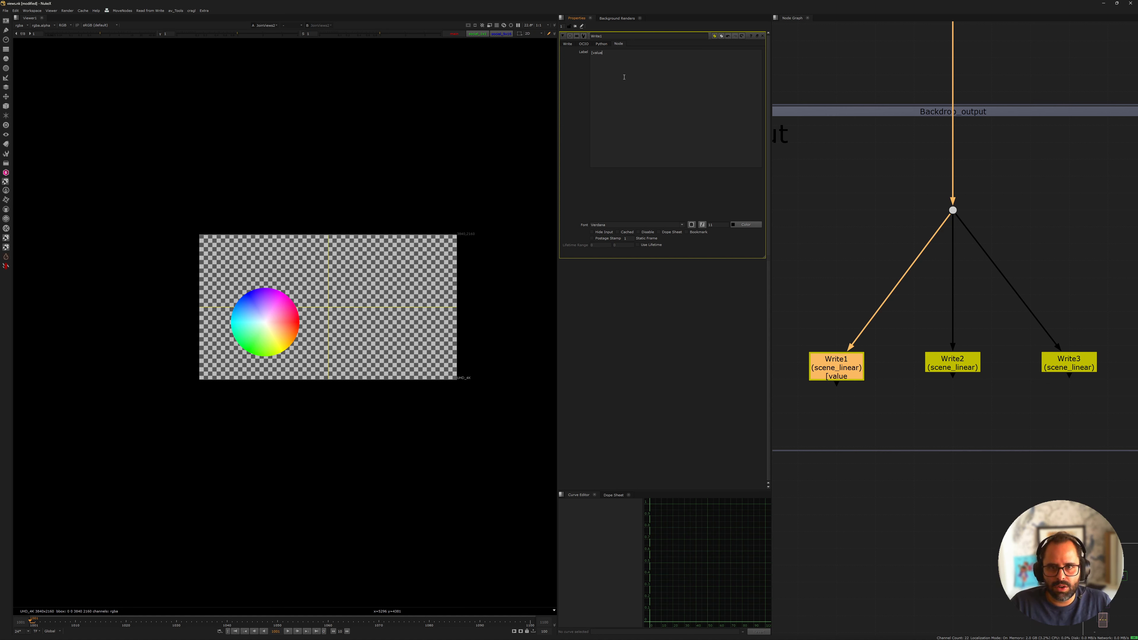
{"action": "type", "text": " views"}
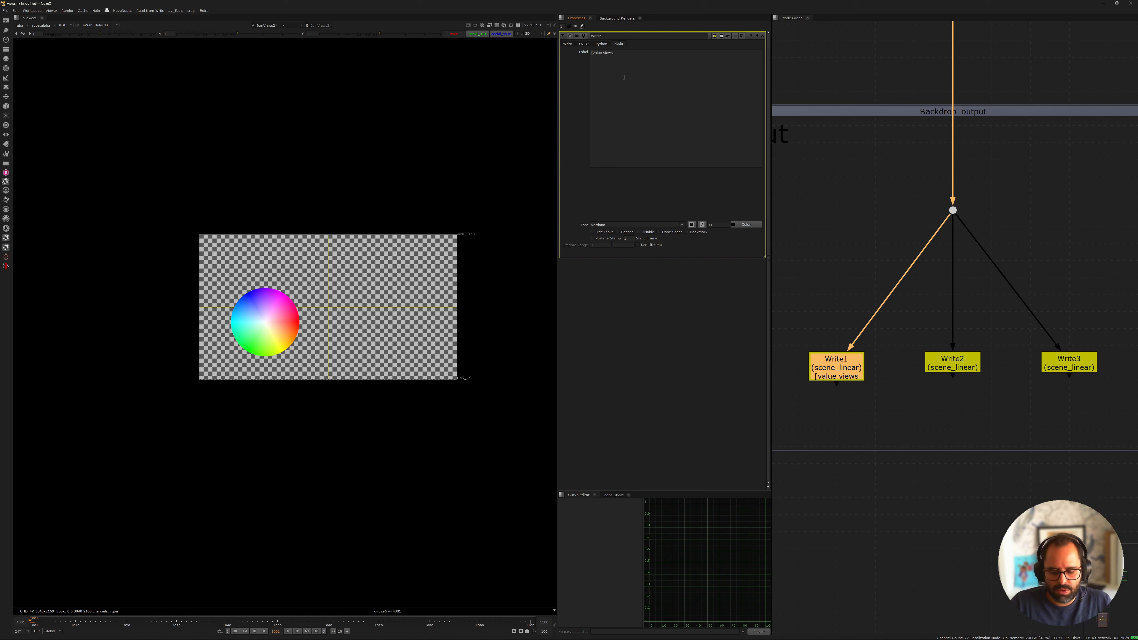
{"action": "type", "text": "]"}
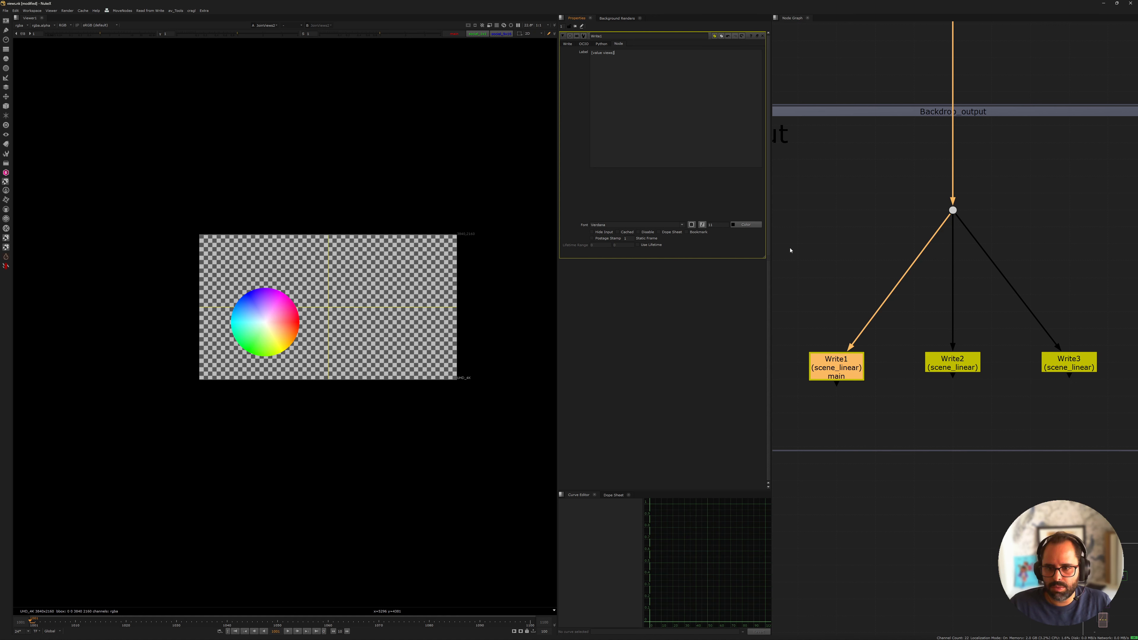
{"action": "scroll", "coordinate": [833, 389], "scroll_direction": "up", "scroll_amount": 5}
{"action": "scroll", "coordinate": [867, 346], "scroll_direction": "down", "scroll_amount": 3}
{"action": "middle_click_drag", "start_coordinate": [867, 346], "coordinate": [857, 348]}
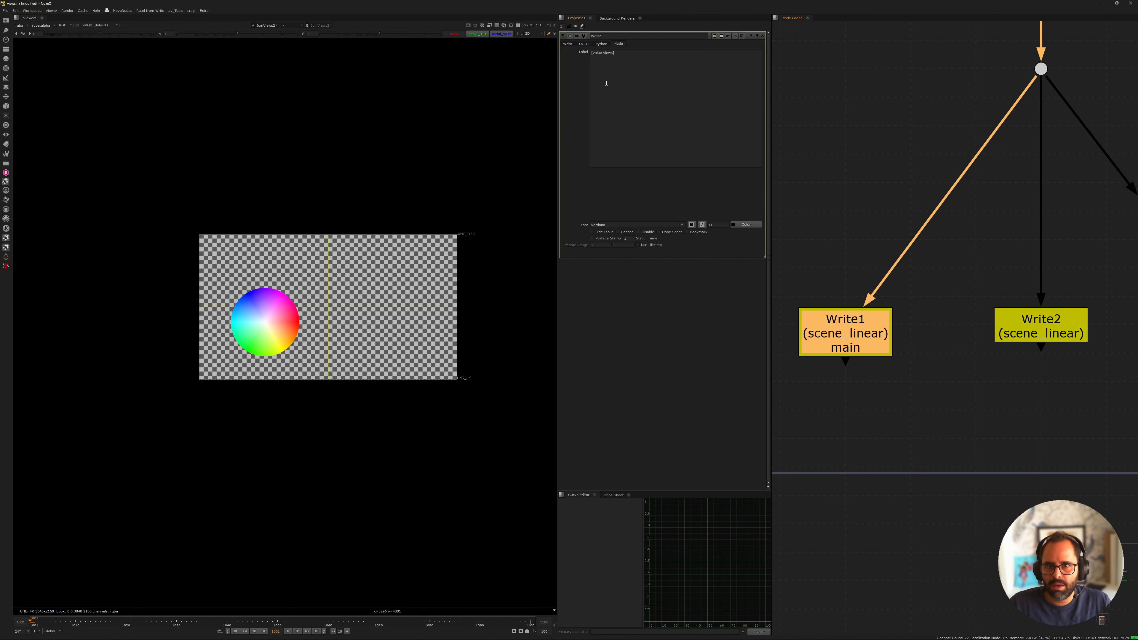
Copy Write1's label expression [value views] to the label of Write2
{"action": "left_click", "coordinate": [637, 103]}
{"action": "key", "text": "ctrl+a"}
{"action": "key", "text": "ctrl+c"}
{"action": "left_click", "coordinate": [567, 44]}
{"action": "middle_click_drag", "start_coordinate": [1032, 282], "coordinate": [988, 271]}
{"action": "double_click", "coordinate": [996, 313]}
{"action": "left_click", "coordinate": [619, 44]}
{"action": "left_click", "coordinate": [626, 75]}
{"action": "key", "text": "ctrl+v"}
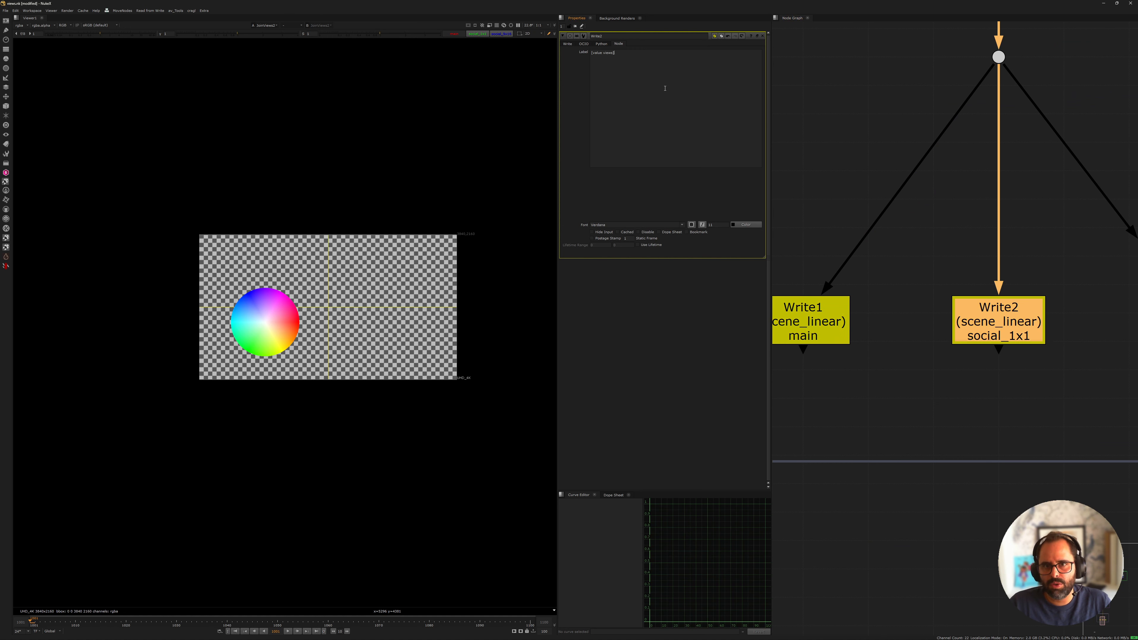
Paste the [value views] expression into the label of Write3
{"action": "scroll", "coordinate": [877, 368], "scroll_direction": "down", "scroll_amount": 6}
{"action": "middle_click_drag", "start_coordinate": [842, 523], "coordinate": [889, 381]}
{"action": "scroll", "coordinate": [889, 381], "scroll_direction": "up", "scroll_amount": 5}
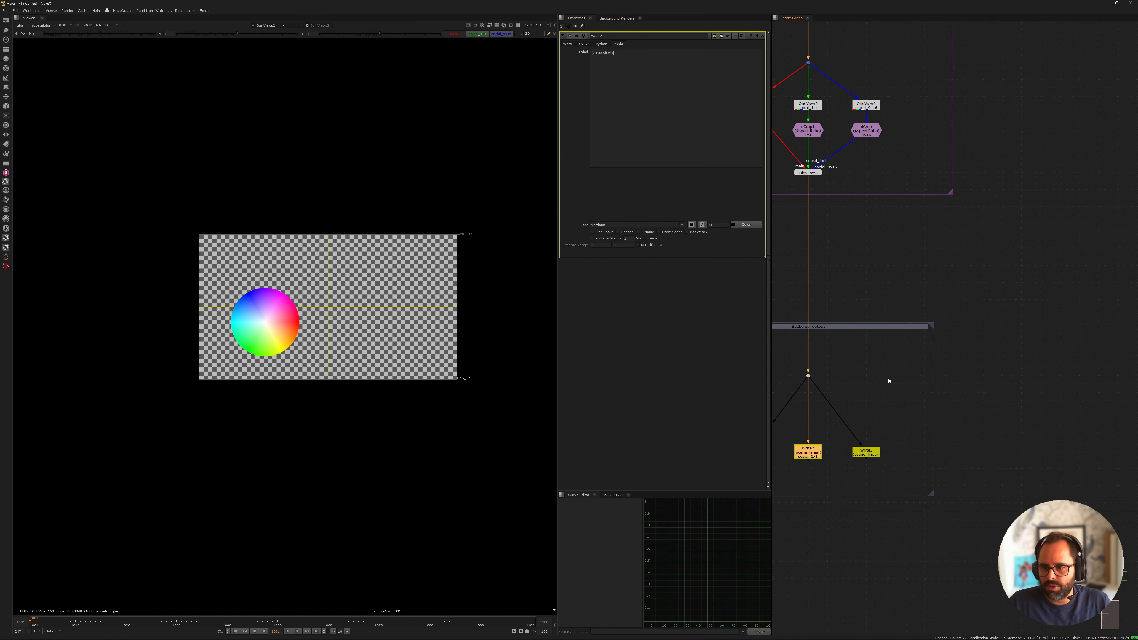
{"action": "scroll", "coordinate": [916, 339], "scroll_direction": "up", "scroll_amount": 4}
{"action": "middle_click_drag", "start_coordinate": [865, 435], "coordinate": [1021, 285]}
{"action": "double_click", "coordinate": [917, 363]}
{"action": "left_click", "coordinate": [619, 43]}
{"action": "left_click", "coordinate": [623, 107]}
{"action": "key", "text": "ctrl+v"}
Review the main Write node's render settings, close the open properties, and open the social_1x1 Write node's render settings
{"action": "left_click", "coordinate": [868, 283]}
{"action": "middle_click_drag", "start_coordinate": [900, 208], "coordinate": [917, 244]}
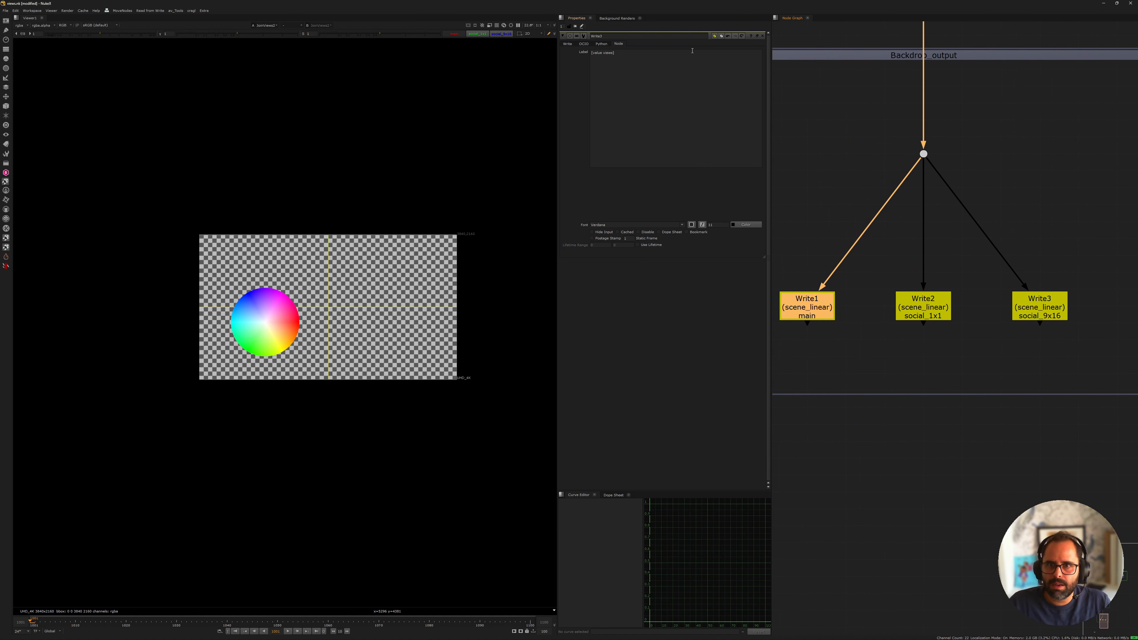
{"action": "left_click", "coordinate": [567, 44]}
{"action": "left_click", "coordinate": [763, 36]}
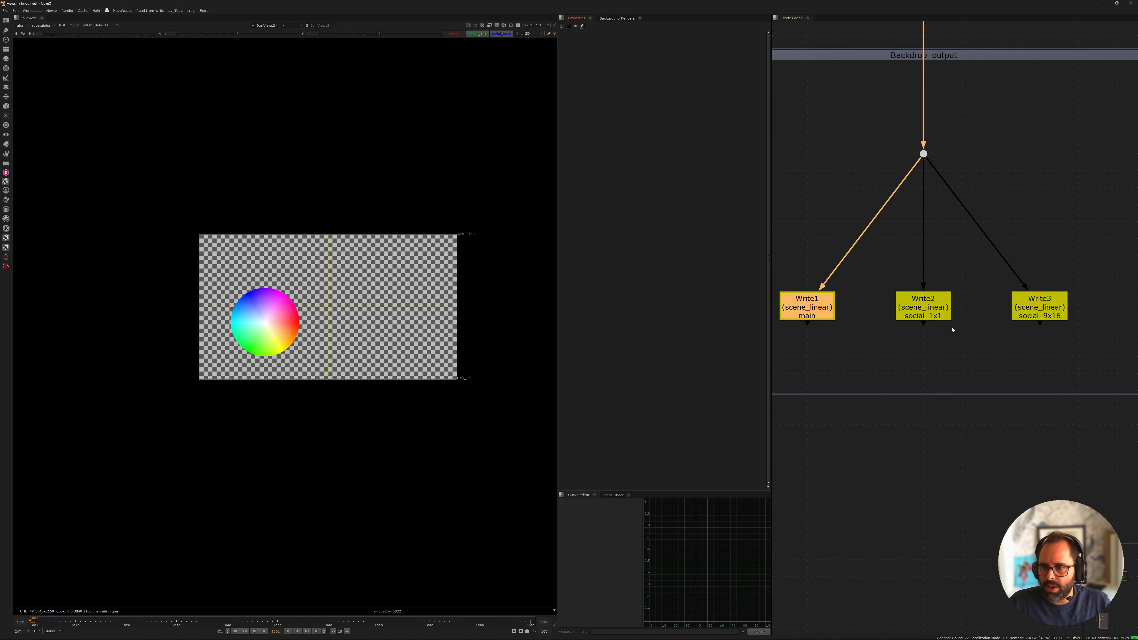
{"action": "double_click", "coordinate": [927, 319]}
{"action": "left_click", "coordinate": [567, 44]}
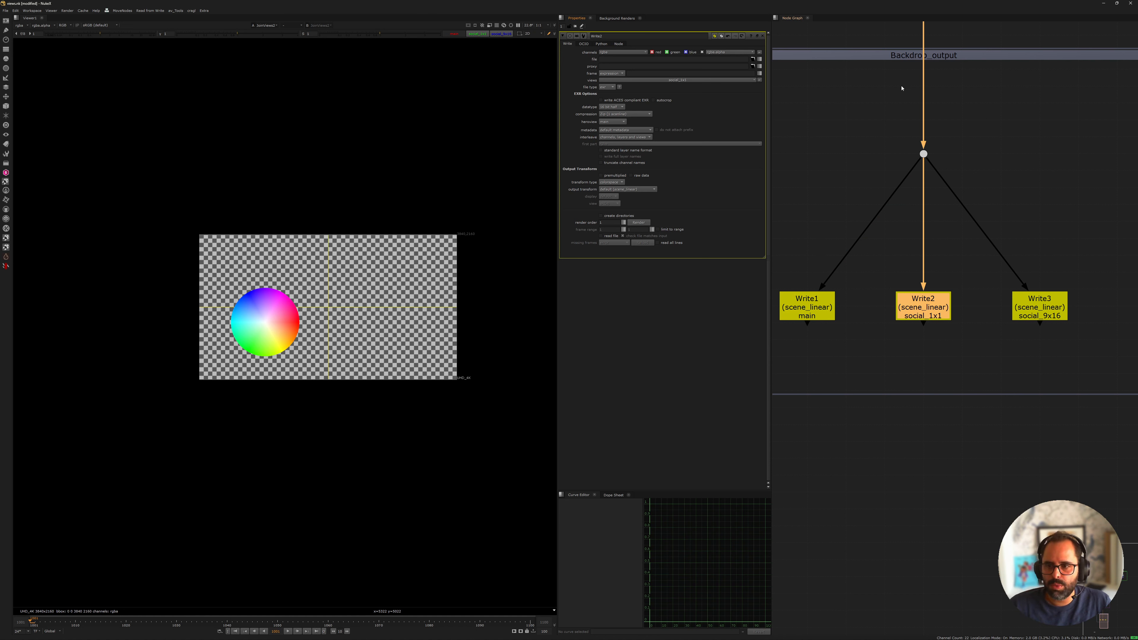
View the output backdrop's dot in the viewer and switch through the social_1x1, social_9x16 and main views
{"action": "middle_click_drag", "start_coordinate": [932, 153], "coordinate": [977, 266]}
{"action": "scroll", "coordinate": [978, 266], "scroll_direction": "down", "scroll_amount": 3}
{"action": "left_click_drag", "start_coordinate": [939, 257], "coordinate": [1029, 305]}
{"action": "key", "text": "1"}
{"action": "middle_click_drag", "start_coordinate": [1029, 305], "coordinate": [960, 274]}
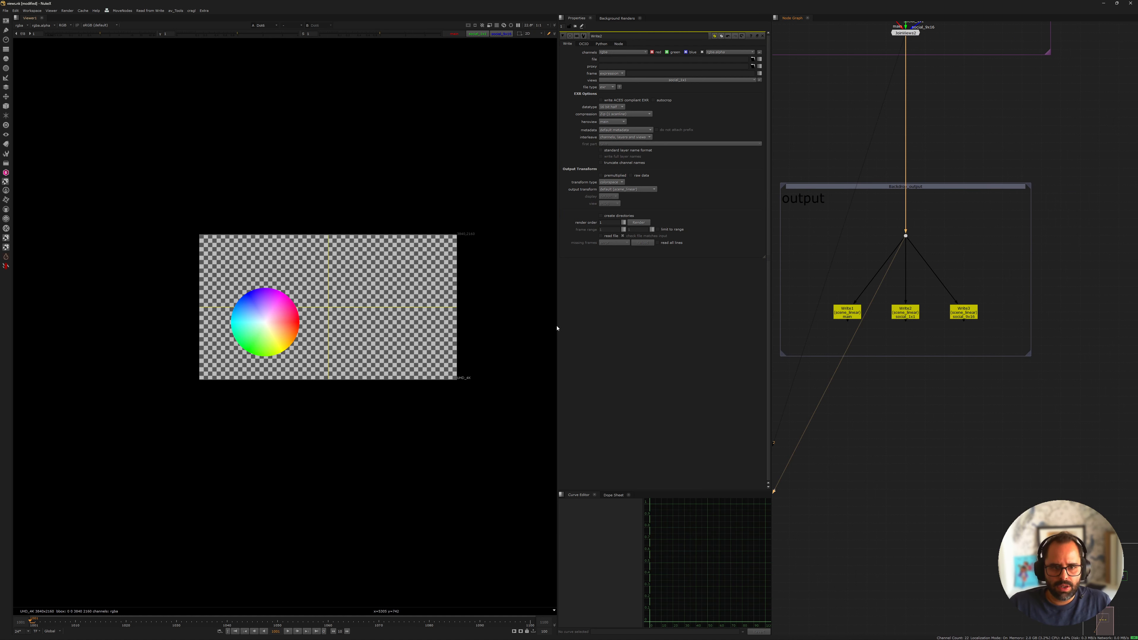
{"action": "left_click", "coordinate": [477, 33]}
{"action": "left_click", "coordinate": [501, 33]}
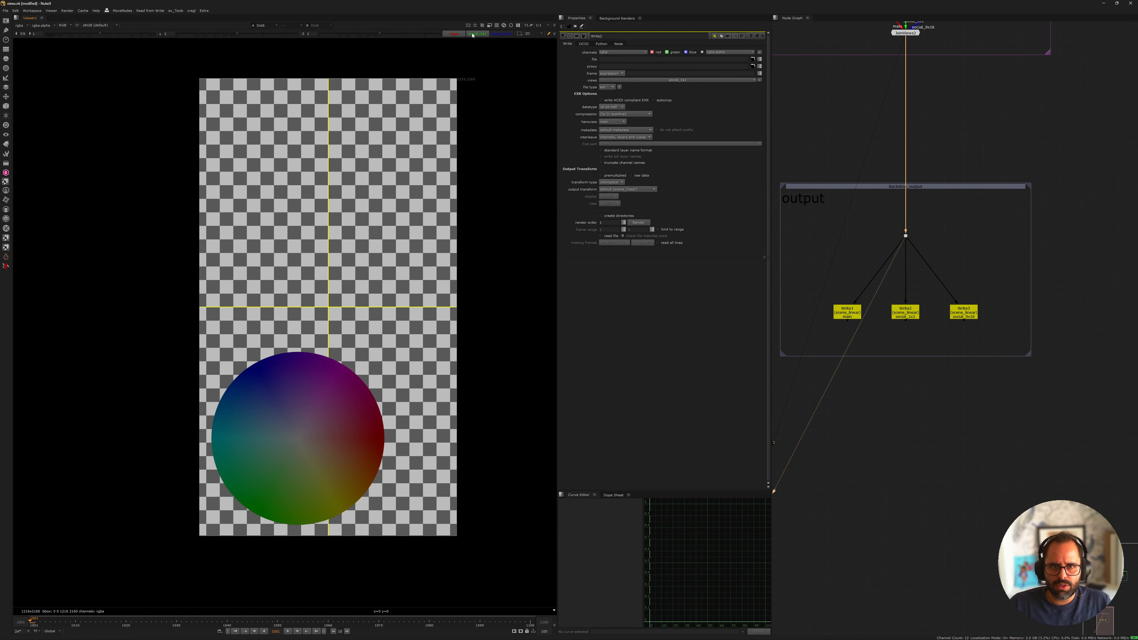
{"action": "left_click", "coordinate": [477, 33]}
{"action": "left_click", "coordinate": [454, 33]}
Move the three Write nodes further down below the dot to make room between them
{"action": "middle_click_drag", "start_coordinate": [865, 323], "coordinate": [887, 270]}
{"action": "left_click_drag", "start_coordinate": [845, 238], "coordinate": [989, 297]}
{"action": "scroll", "coordinate": [937, 262], "scroll_direction": "up", "scroll_amount": 2}
{"action": "left_click_drag", "start_coordinate": [938, 262], "coordinate": [938, 286]}
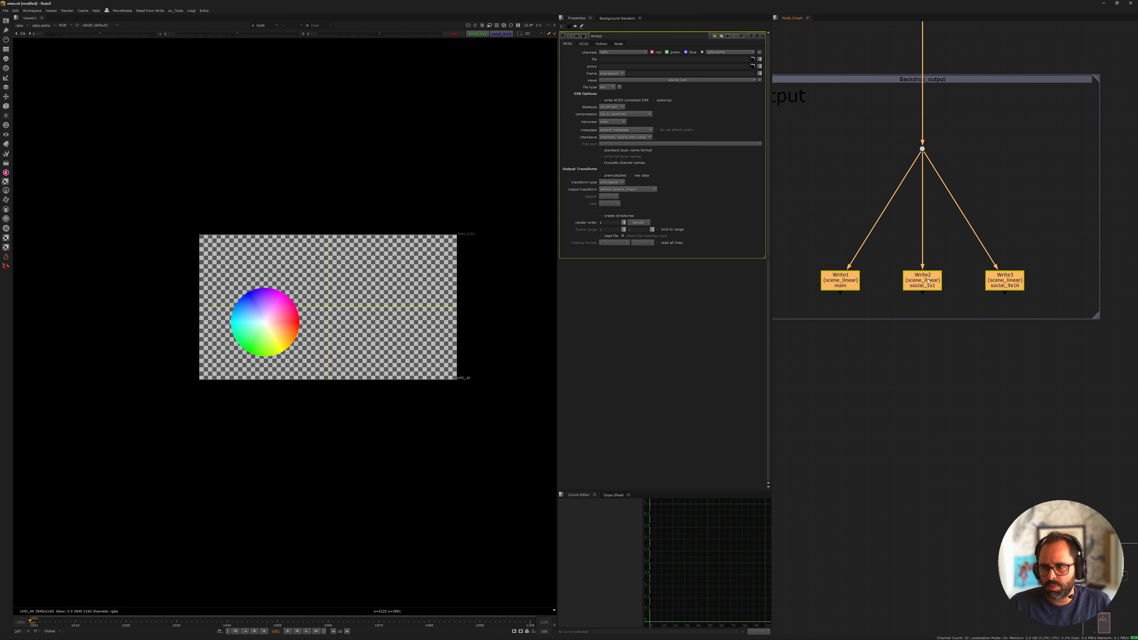
Insert a split and join of the three views below the output dot and delete its JoinViews node
{"action": "middle_click_drag", "start_coordinate": [838, 191], "coordinate": [861, 261]}
{"action": "scroll", "coordinate": [905, 277], "scroll_direction": "up", "scroll_amount": 3}
{"action": "scroll", "coordinate": [882, 211], "scroll_direction": "down", "scroll_amount": 3}
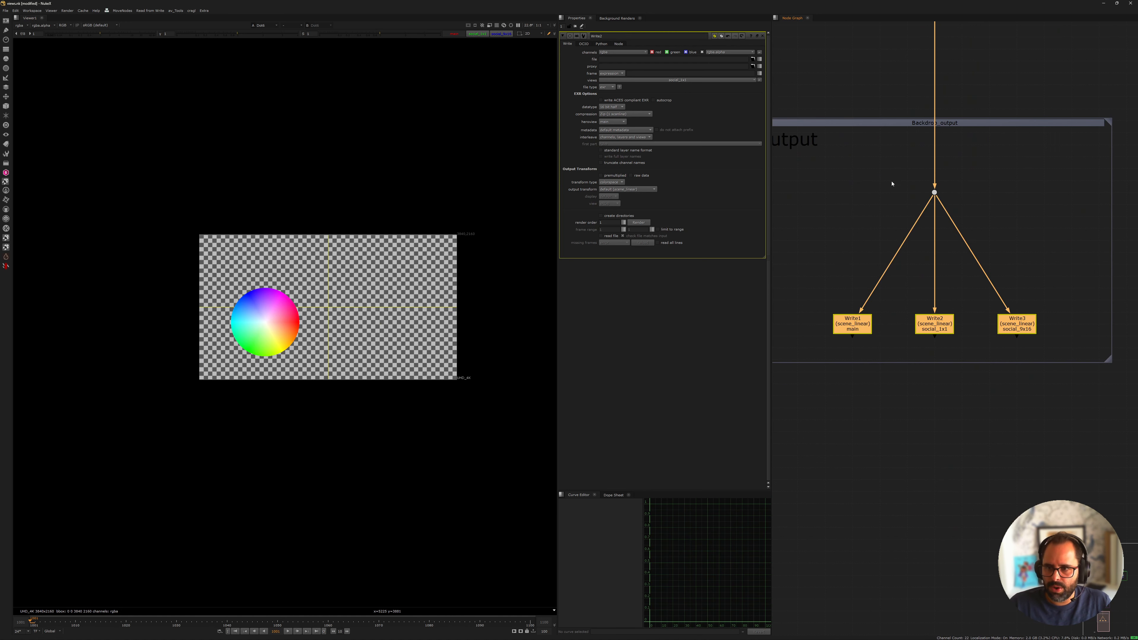
{"action": "left_click_drag", "start_coordinate": [884, 177], "coordinate": [977, 221]}
{"action": "key", "text": "Tab"}
{"action": "type", "text": "spli"}
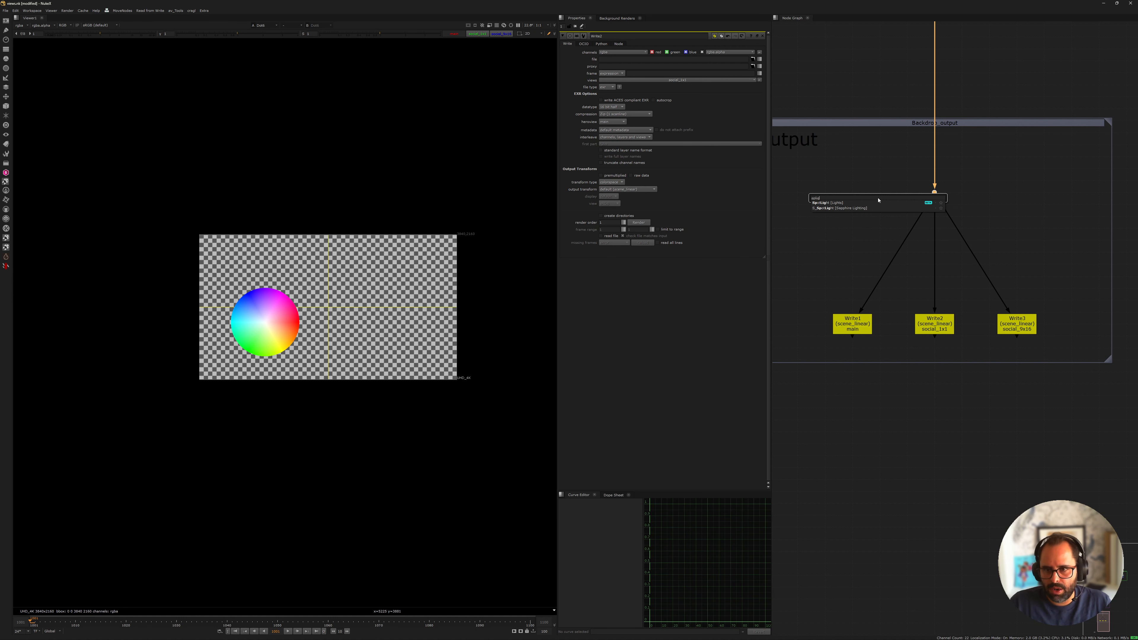
{"action": "key", "text": "Return"}
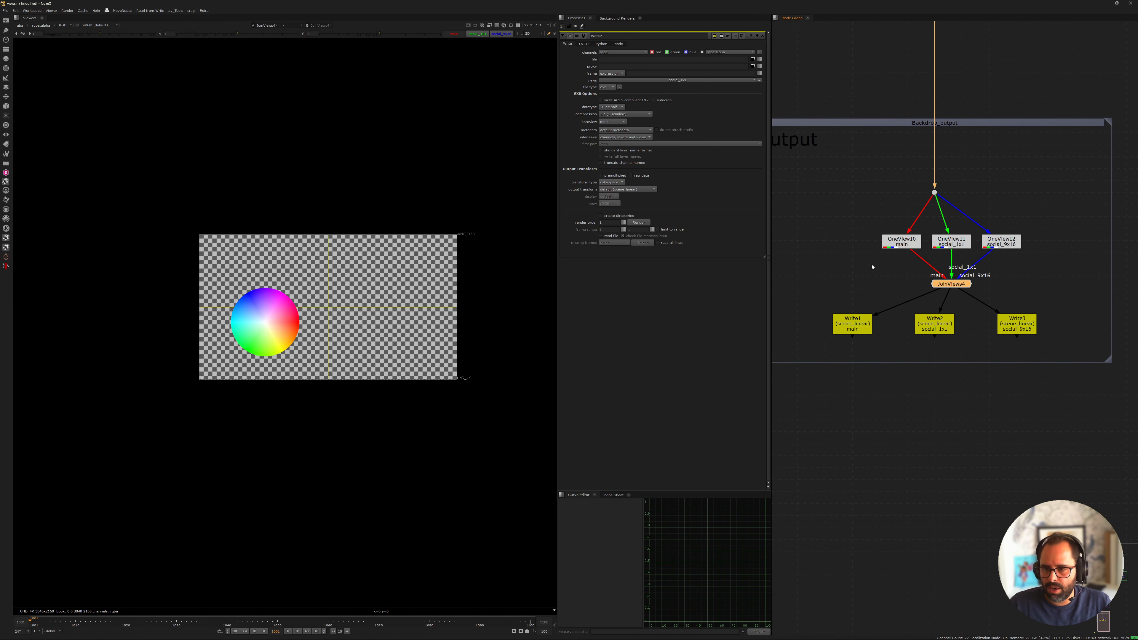
{"action": "key", "text": "Delete"}
Connect the social_1x1 and social_9x16 Write nodes to their matching OneView nodes and align each OneView above its Write
{"action": "scroll", "coordinate": [923, 265], "scroll_direction": "up", "scroll_amount": 3}
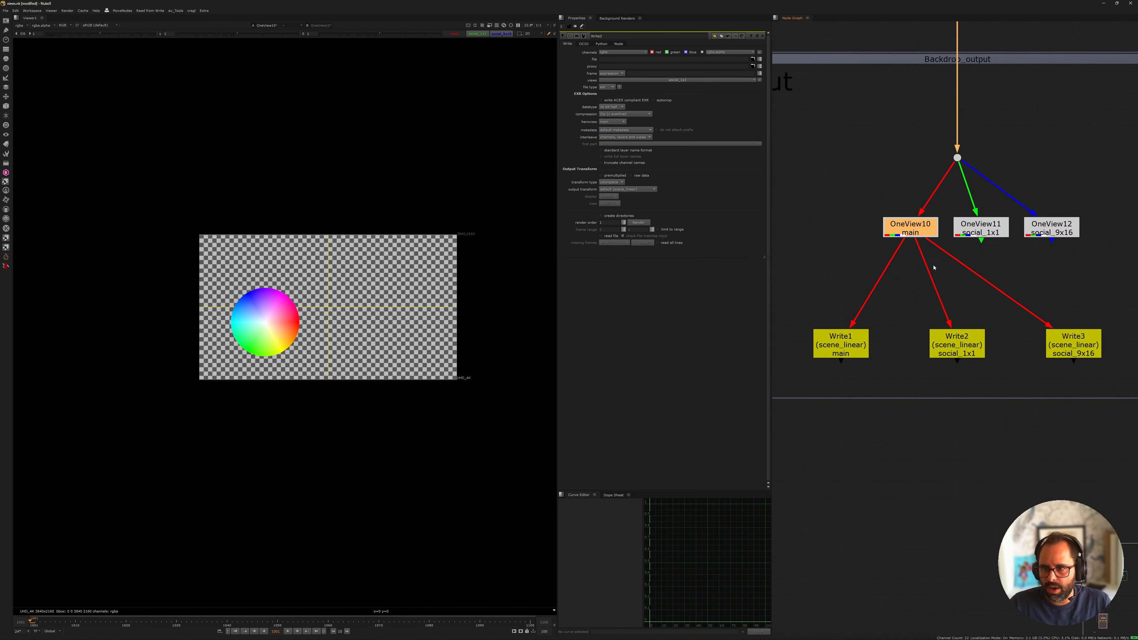
{"action": "left_click_drag", "start_coordinate": [993, 325], "coordinate": [998, 230]}
{"action": "left_click_drag", "start_coordinate": [896, 326], "coordinate": [927, 231]}
{"action": "middle_click_drag", "start_coordinate": [854, 248], "coordinate": [938, 262]}
{"action": "left_click_drag", "start_coordinate": [934, 236], "coordinate": [877, 239]}
{"action": "left_click_drag", "start_coordinate": [1012, 242], "coordinate": [988, 240]}
{"action": "left_click_drag", "start_coordinate": [1071, 242], "coordinate": [1094, 240]}
View the main, social_1x1 and social_9x16 OneView nodes above the Writes in turn to compare their outputs
{"action": "left_click", "coordinate": [868, 241]}
{"action": "key", "text": "1"}
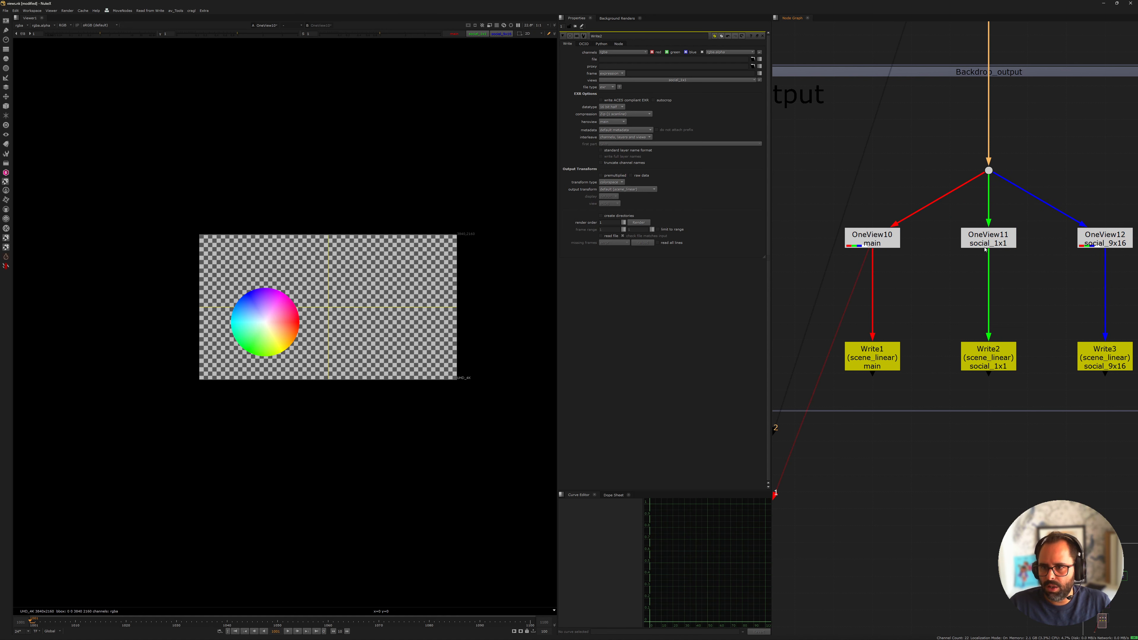
{"action": "left_click", "coordinate": [985, 239]}
{"action": "key", "text": "1"}
{"action": "left_click", "coordinate": [1097, 239]}
{"action": "key", "text": "1"}
{"action": "left_click", "coordinate": [989, 238]}
{"action": "key", "text": "1"}
{"action": "left_click", "coordinate": [853, 236]}
{"action": "key", "text": "1"}
{"action": "left_click", "coordinate": [988, 238]}
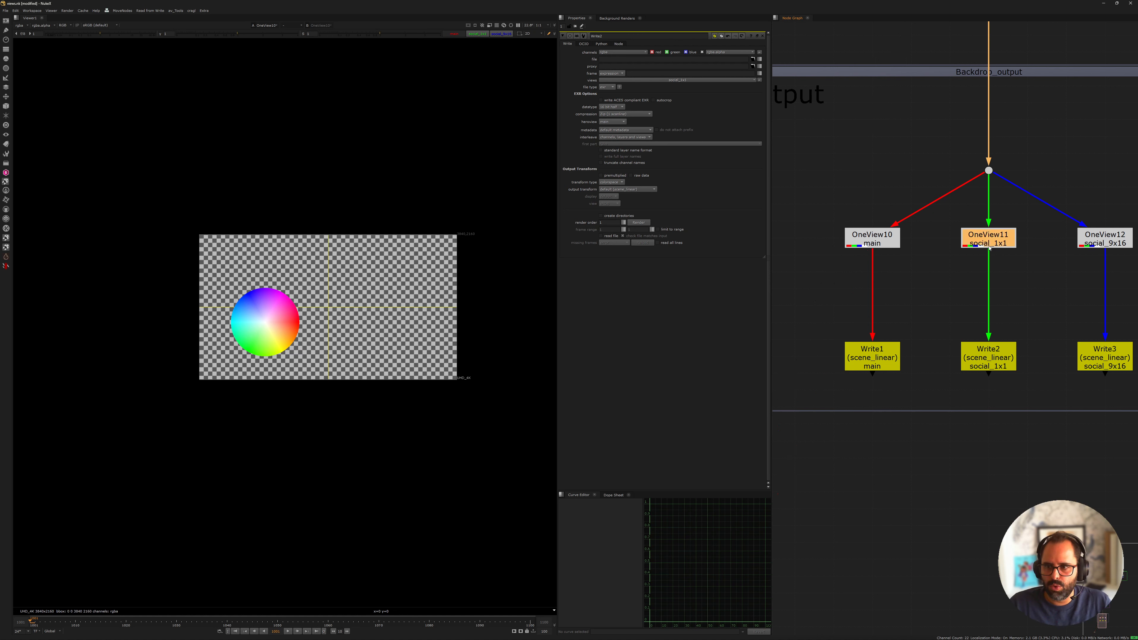
{"action": "key", "text": "1"}
{"action": "left_click", "coordinate": [1096, 238]}
{"action": "key", "text": "1"}
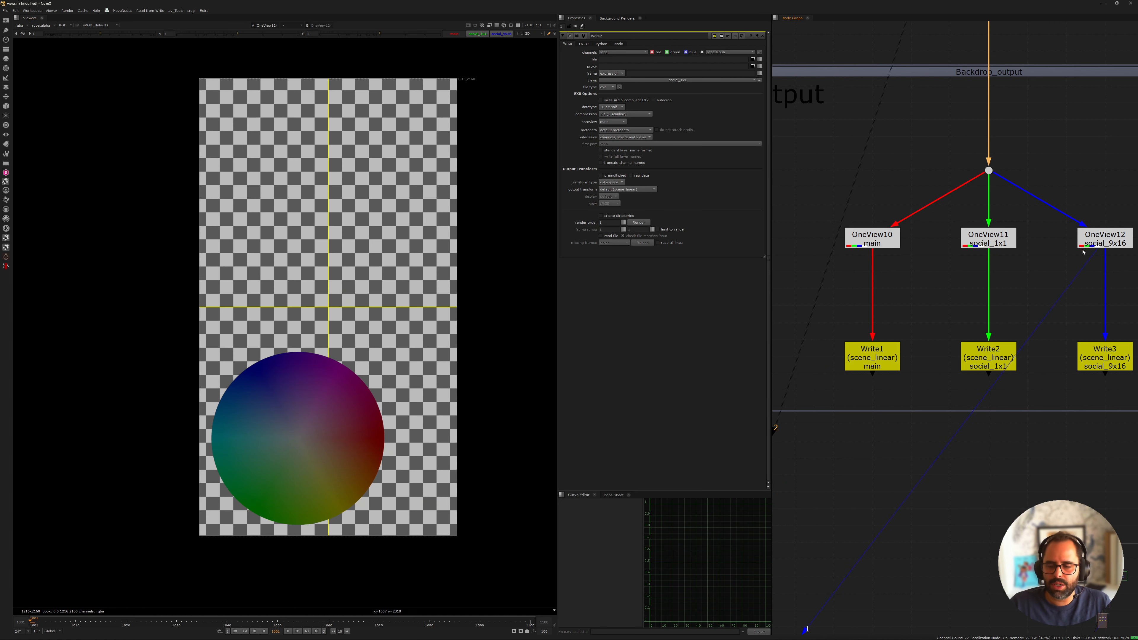
Examine the output section's three OneView and Write branches and their place in the overall node graph
{"action": "scroll", "coordinate": [955, 269], "scroll_direction": "down", "scroll_amount": 1}
{"action": "left_click_drag", "start_coordinate": [835, 285], "coordinate": [1137, 221]}
{"action": "left_click", "coordinate": [915, 119]}
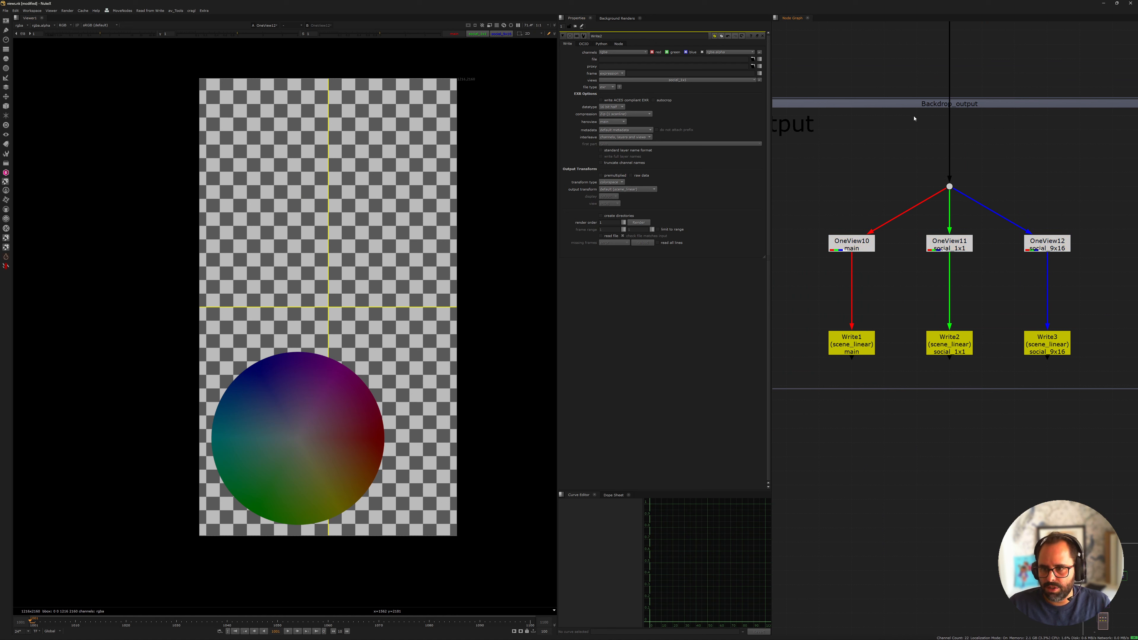
{"action": "scroll", "coordinate": [914, 329], "scroll_direction": "down", "scroll_amount": 6}
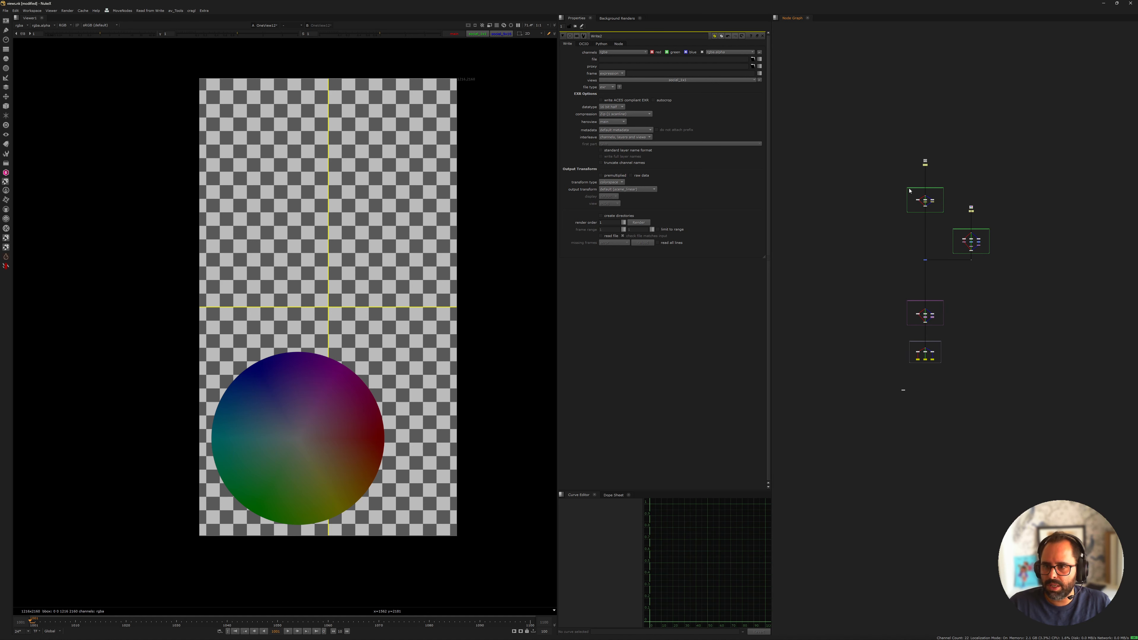
{"action": "scroll", "coordinate": [921, 383], "scroll_direction": "up", "scroll_amount": 9}
{"action": "middle_click_drag", "start_coordinate": [975, 344], "coordinate": [850, 249]}
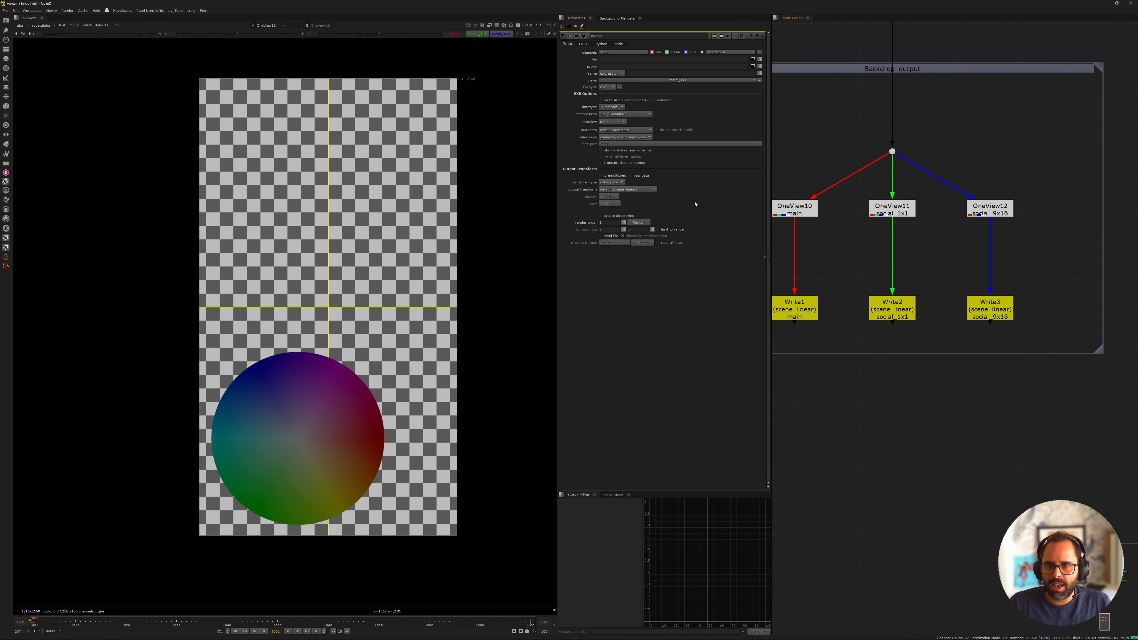
{"action": "middle_click_drag", "start_coordinate": [871, 308], "coordinate": [896, 268]}
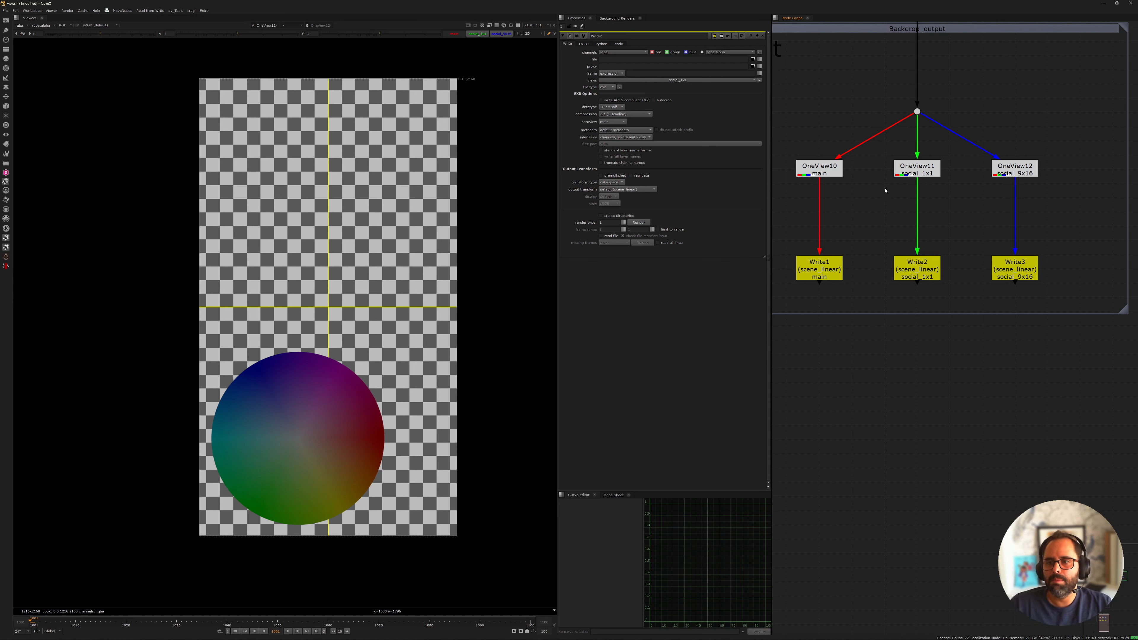
Review the formatting / transforms and individual asset treatment sections, finishing with the whole node graph
{"action": "middle_click_drag", "start_coordinate": [885, 190], "coordinate": [876, 345]}
{"action": "scroll", "coordinate": [927, 180], "scroll_direction": "down", "scroll_amount": 3}
{"action": "middle_click_drag", "start_coordinate": [927, 157], "coordinate": [921, 412]}
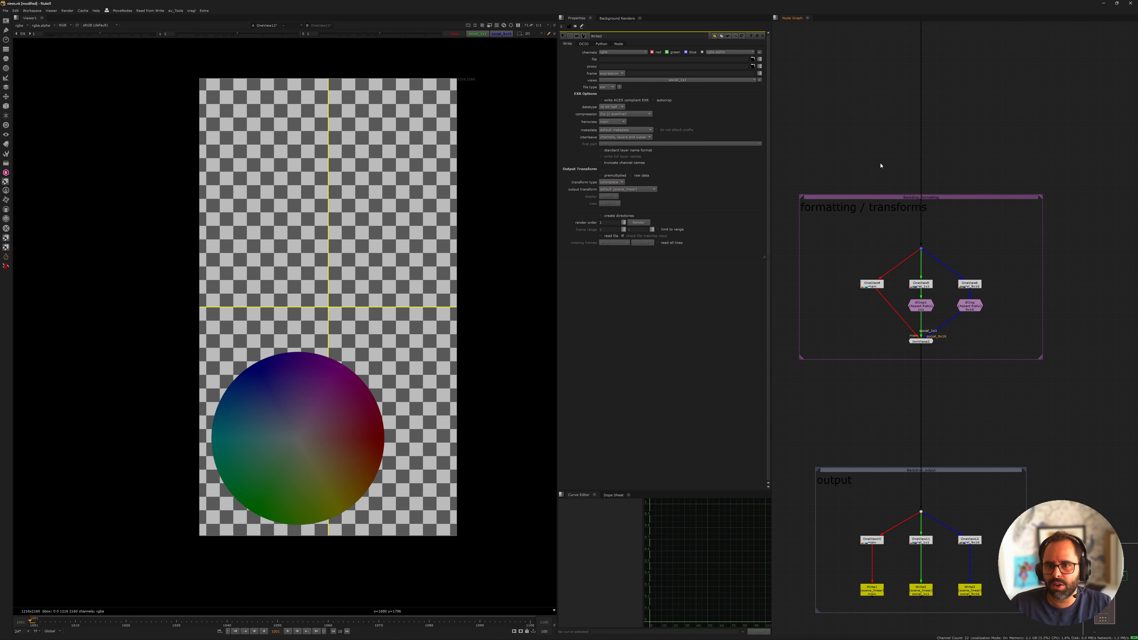
{"action": "scroll", "coordinate": [965, 295], "scroll_direction": "down", "scroll_amount": 4}
{"action": "middle_click_drag", "start_coordinate": [932, 204], "coordinate": [912, 297]}
{"action": "middle_click_drag", "start_coordinate": [1115, 180], "coordinate": [973, 261]}
{"action": "scroll", "coordinate": [913, 262], "scroll_direction": "up", "scroll_amount": 3}
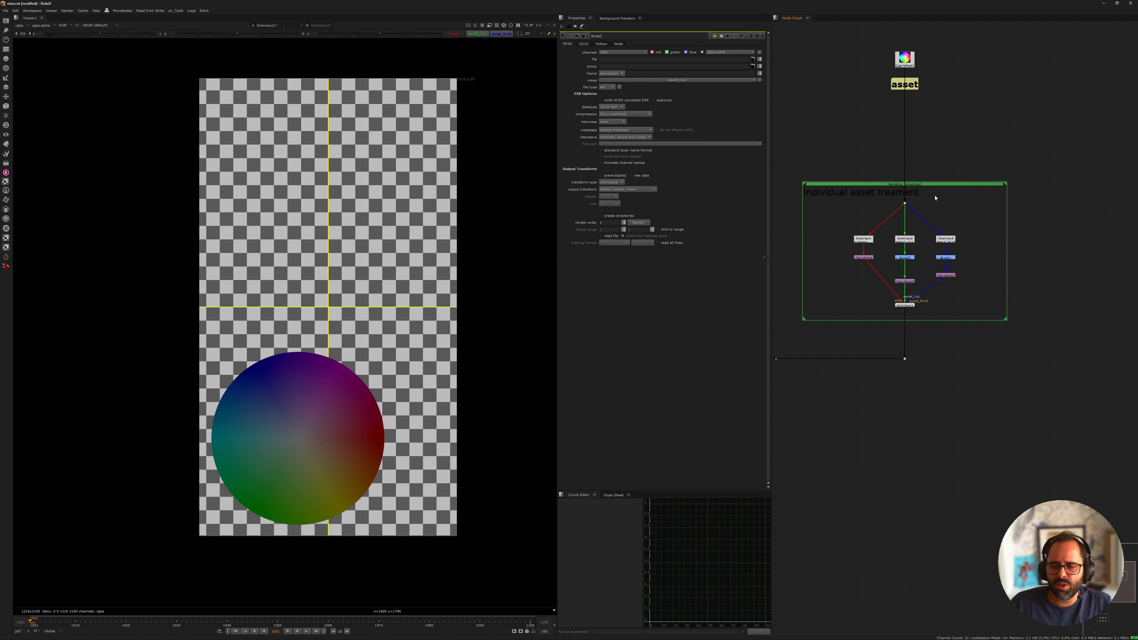
{"action": "key", "text": "f"}
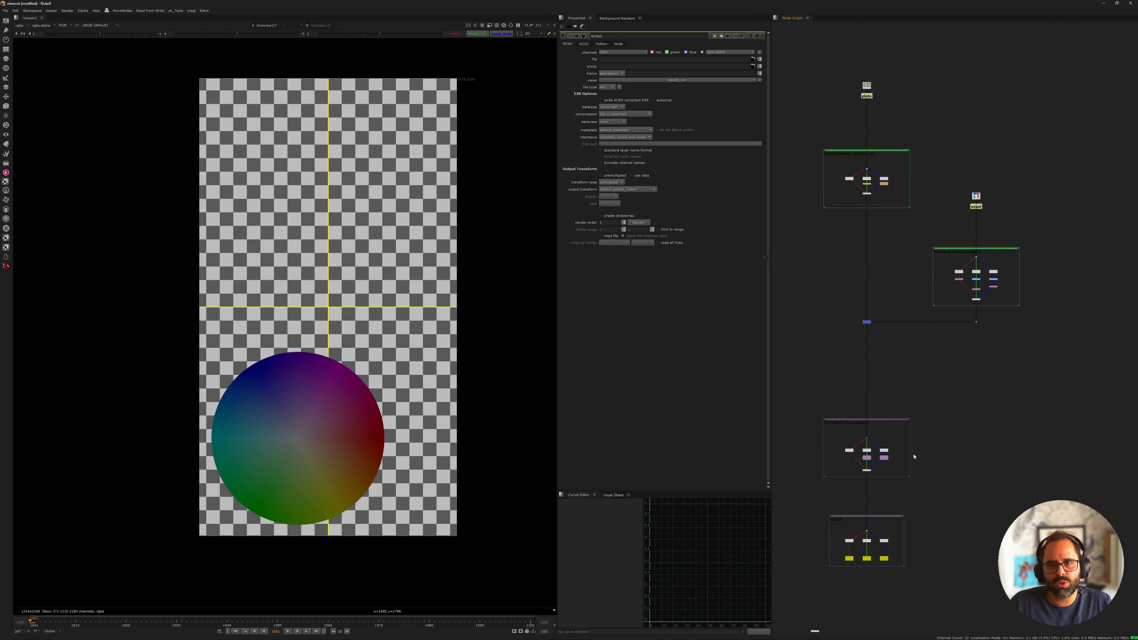
Search the available nodes for "split" at the output section and highlight the Split and Join [Views] entry
{"action": "middle_click_drag", "start_coordinate": [892, 436], "coordinate": [917, 343]}
{"action": "scroll", "coordinate": [889, 443], "scroll_direction": "up", "scroll_amount": 8}
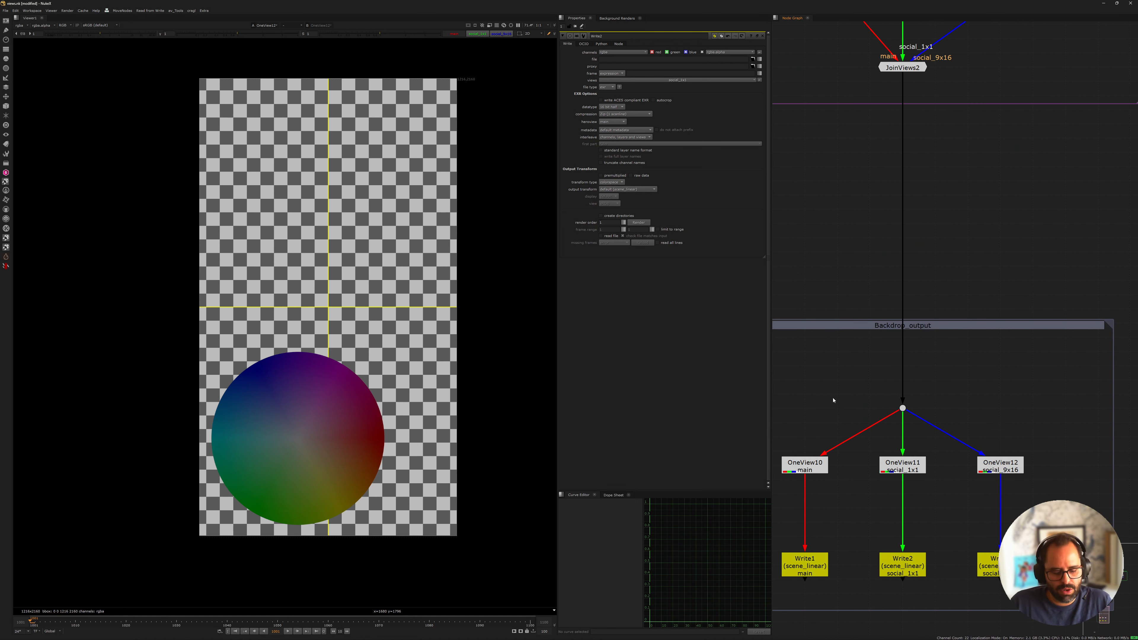
{"action": "key", "text": "Tab"}
{"action": "type", "text": "spli"}
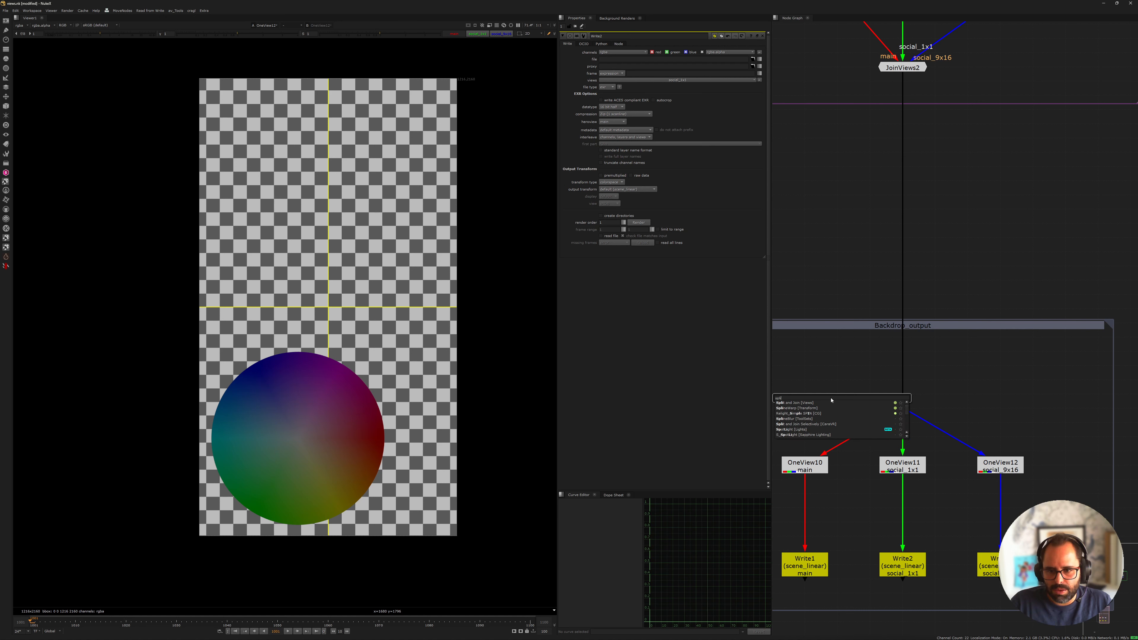
{"action": "type", "text": "t"}
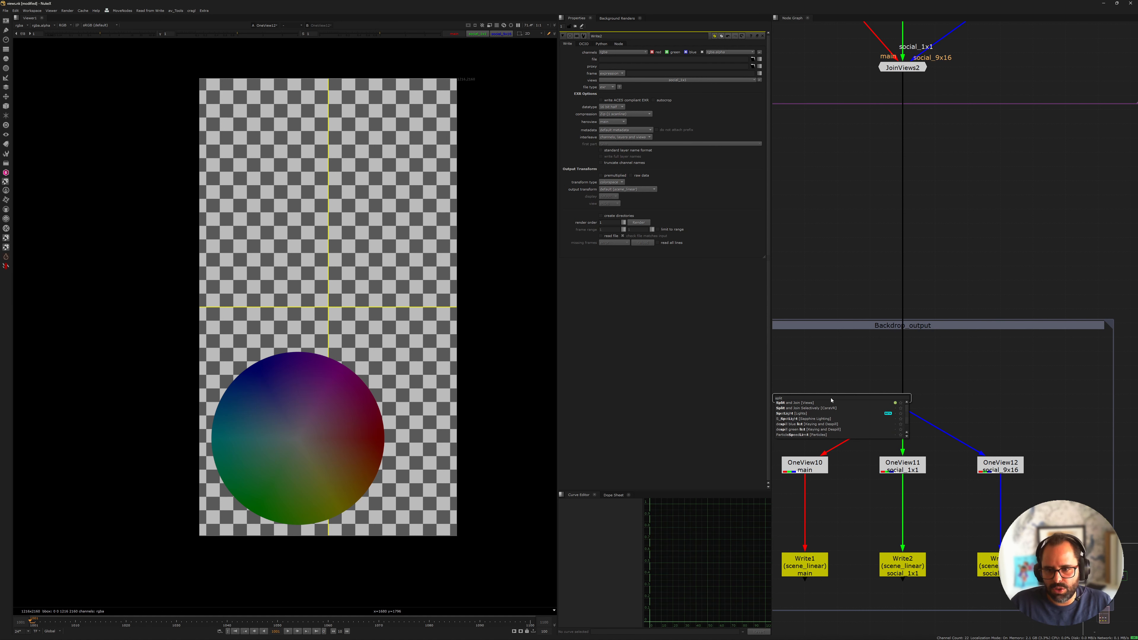
{"action": "key", "text": "Down"}
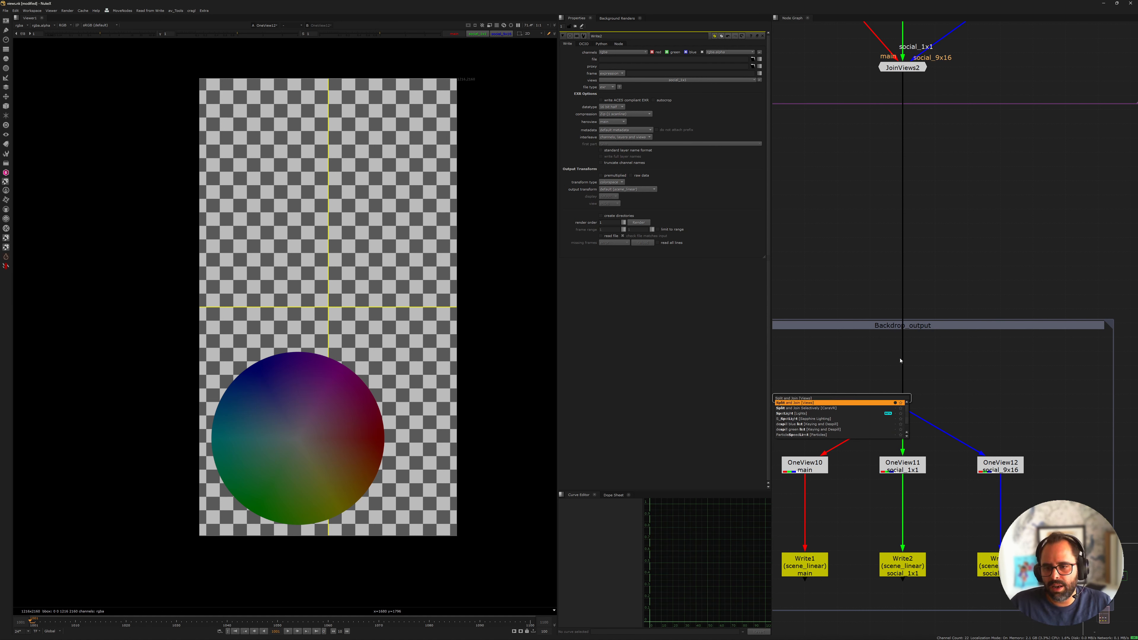
{"action": "key", "text": "Return"}
{"action": "left_click", "coordinate": [895, 471]}
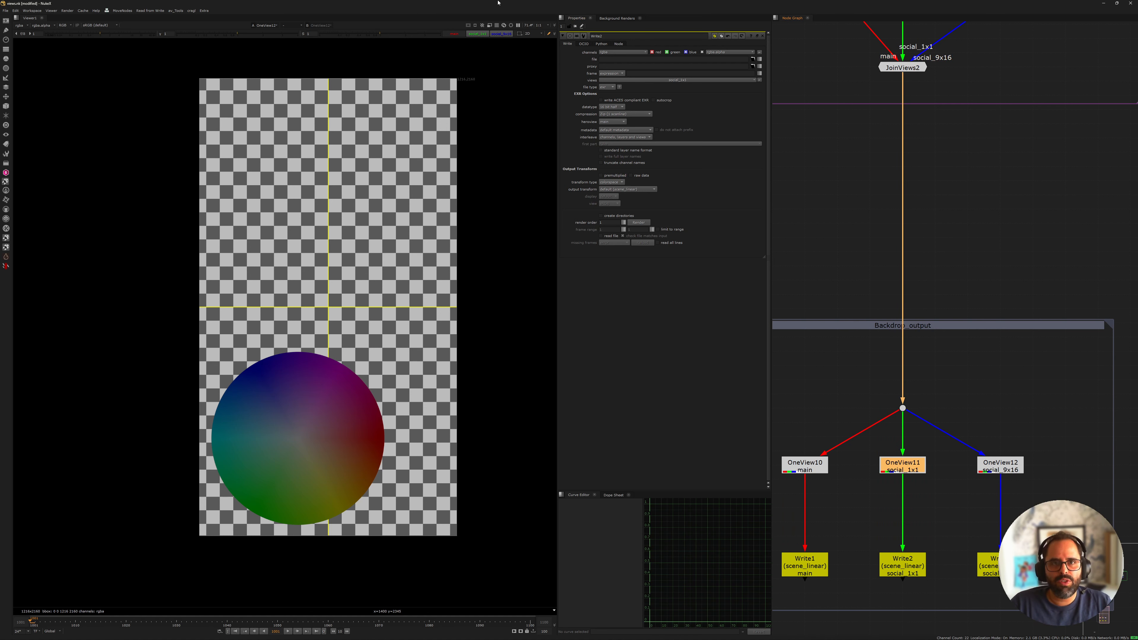
{"action": "scroll", "coordinate": [889, 391], "scroll_direction": "down", "scroll_amount": 6}
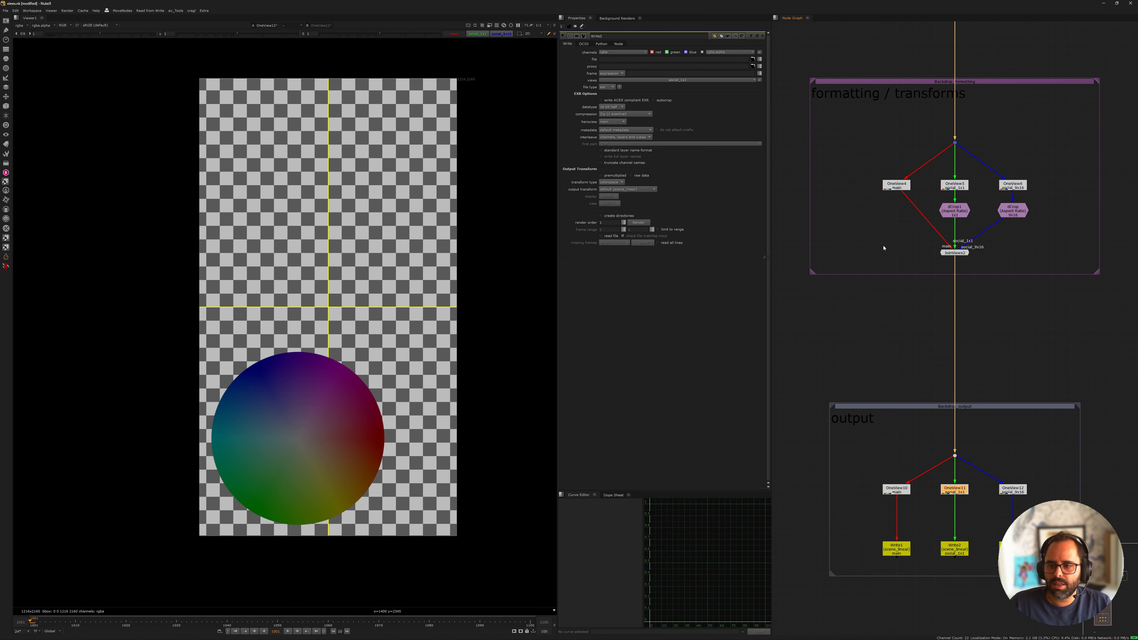
{"action": "middle_click_drag", "start_coordinate": [889, 391], "coordinate": [864, 335]}
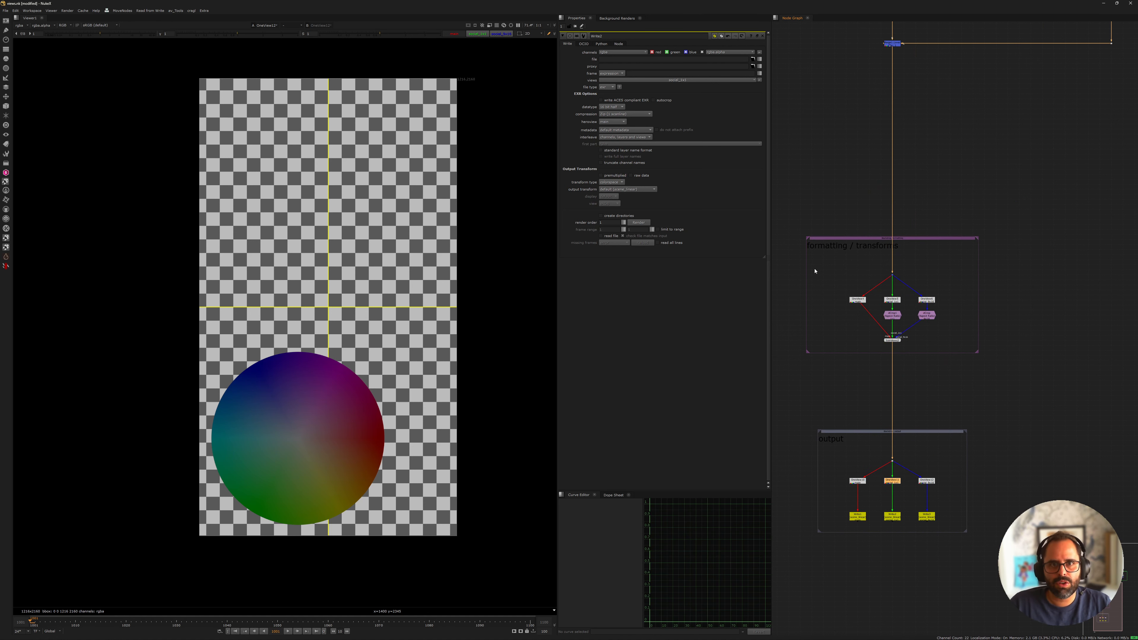